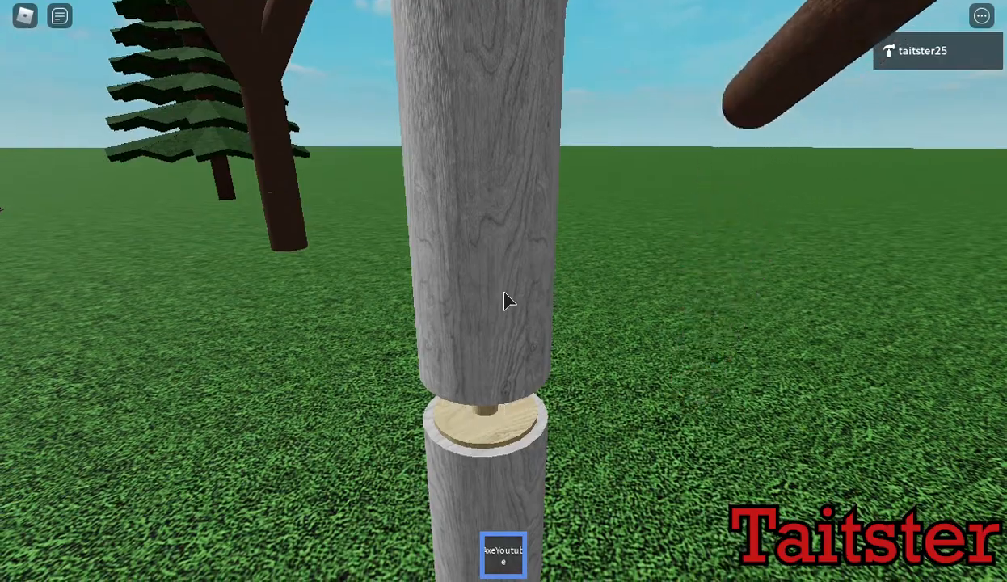
Step: Chop down the grey-barked tree and the neighbouring dark brown oak tree with the AxeYoutube tool
left_click(504, 292)
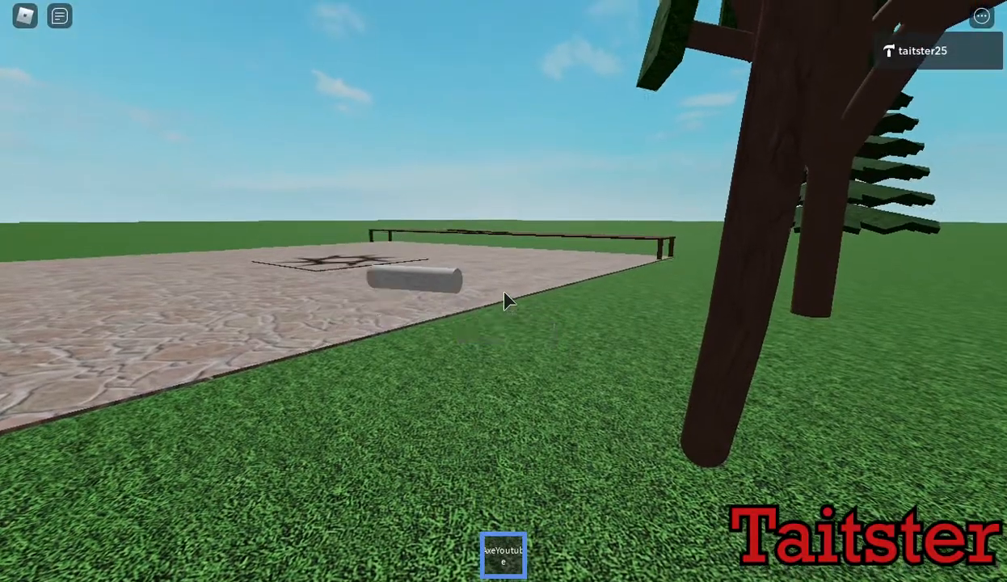
key("w")
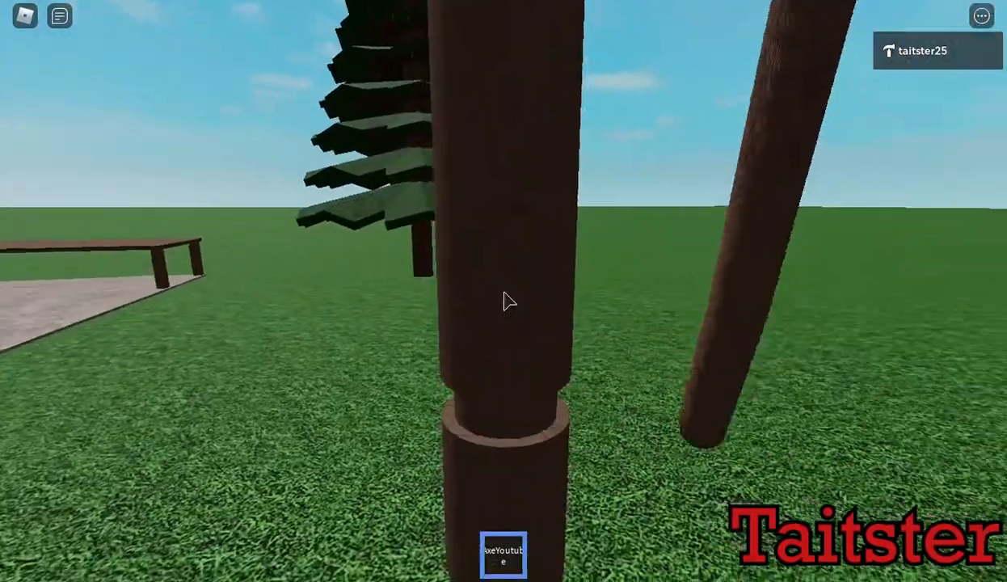
left_click(504, 302)
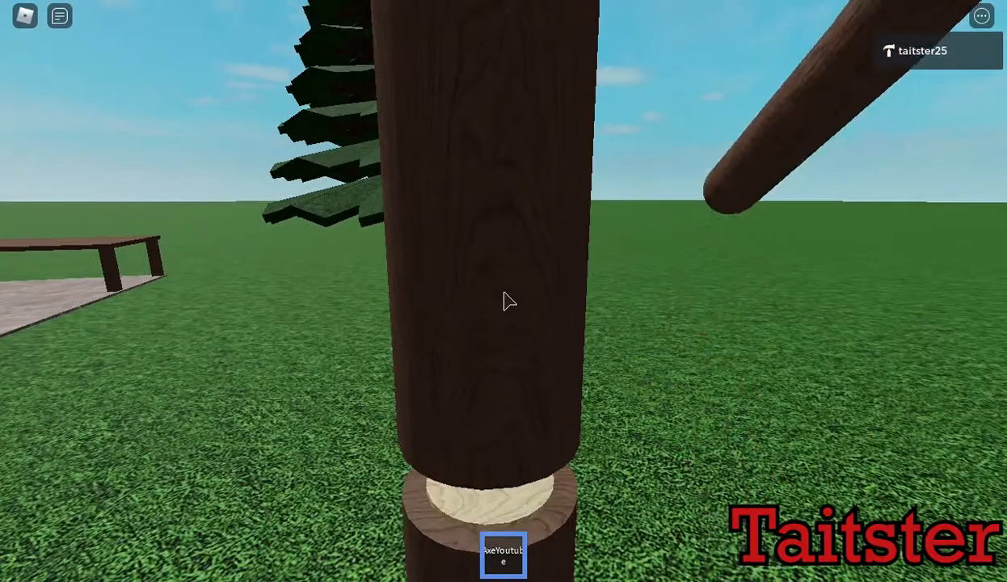
key("s")
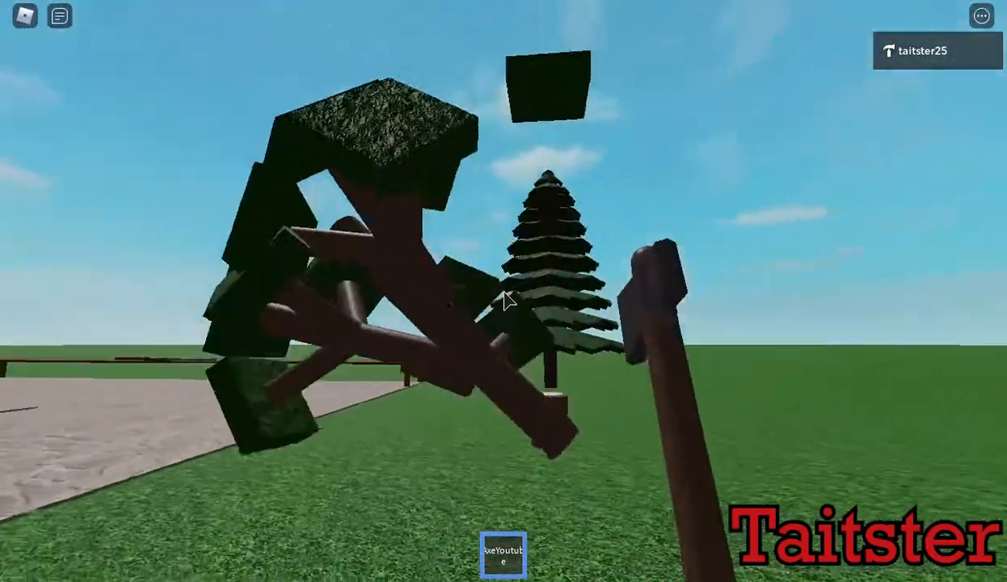
key("w")
left_click(503, 302)
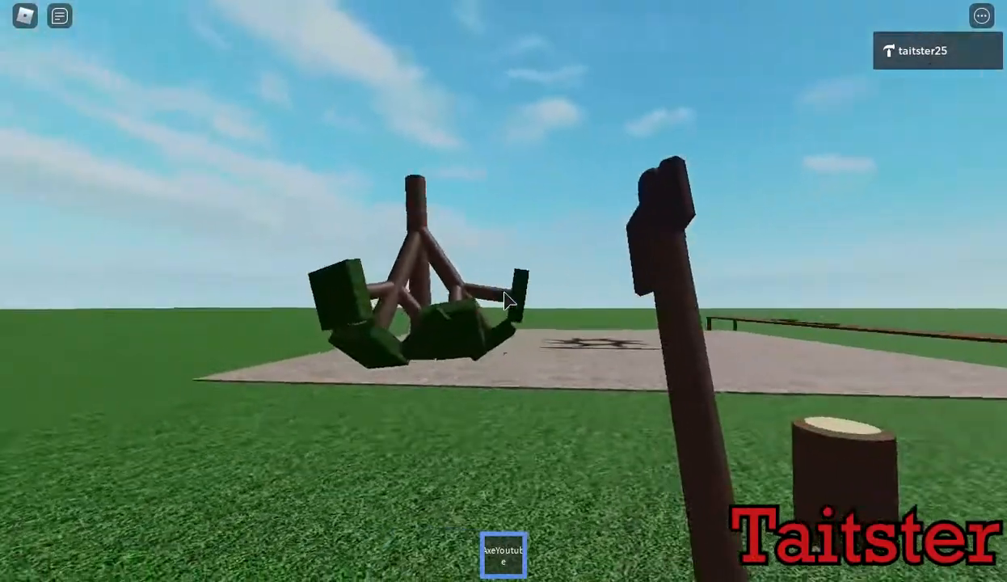
left_click(504, 302)
key("s")
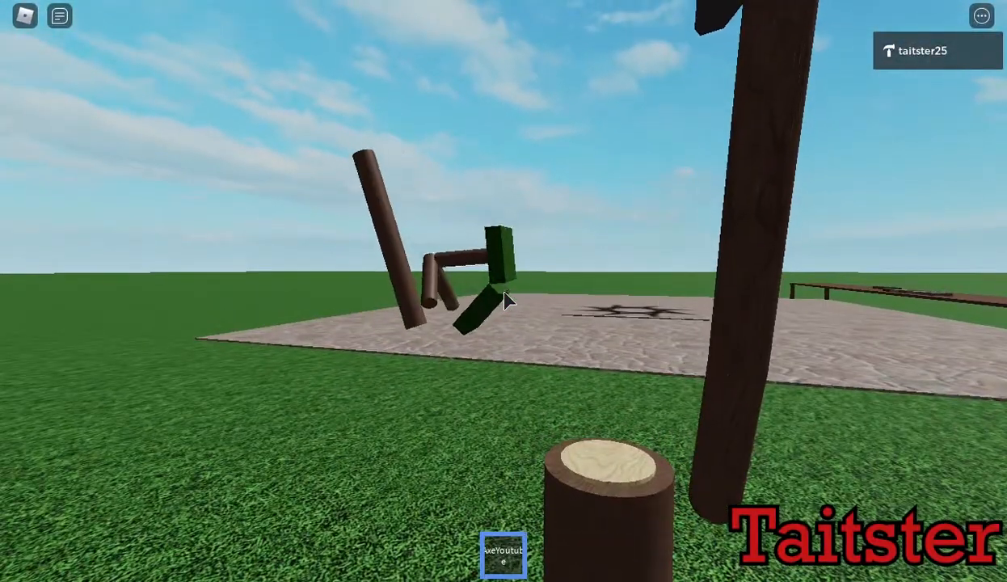
key("w")
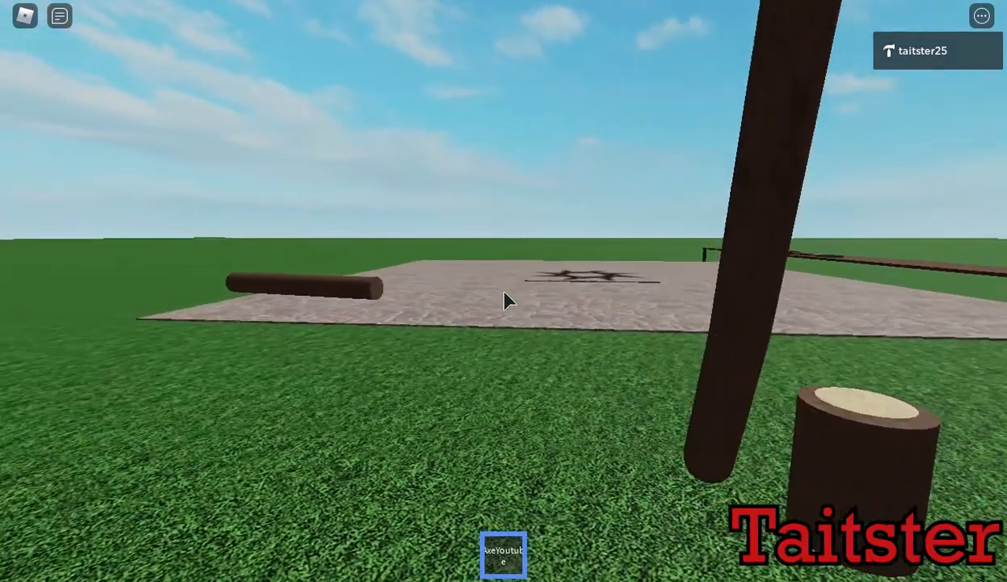
Step: Walk up to the layered pine tree and chop through its trunk with the axe
key("w")
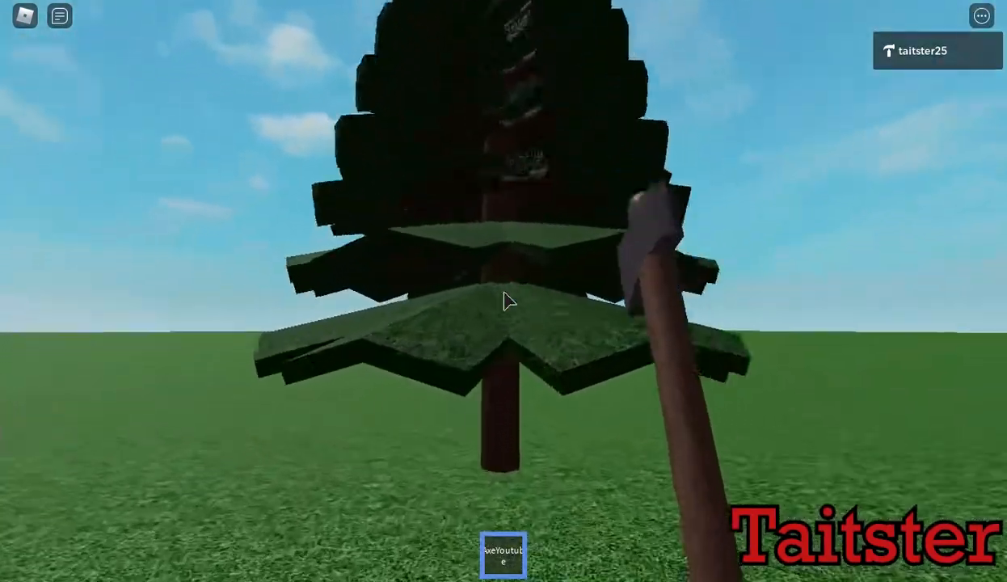
key("w")
left_click(502, 300)
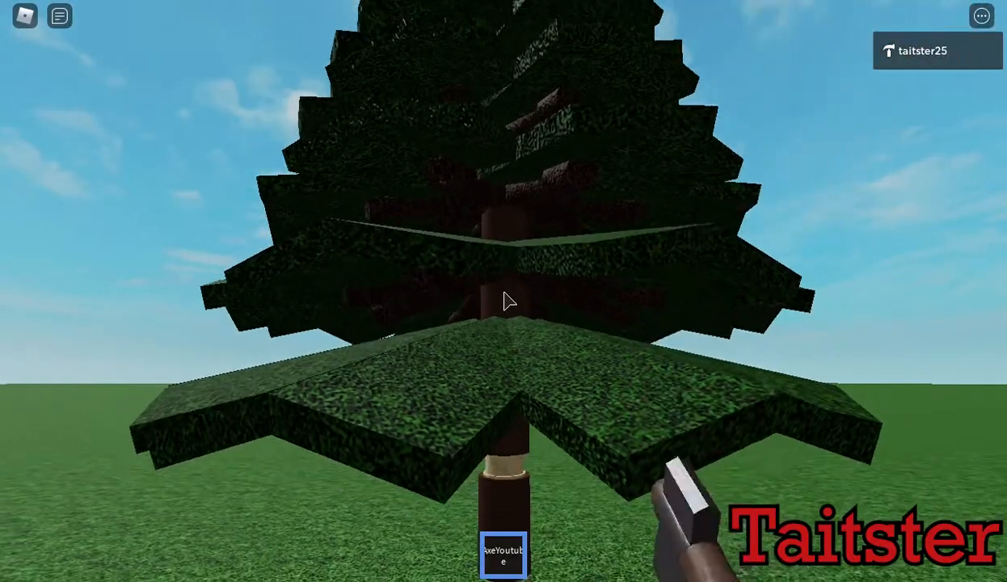
left_click(503, 300)
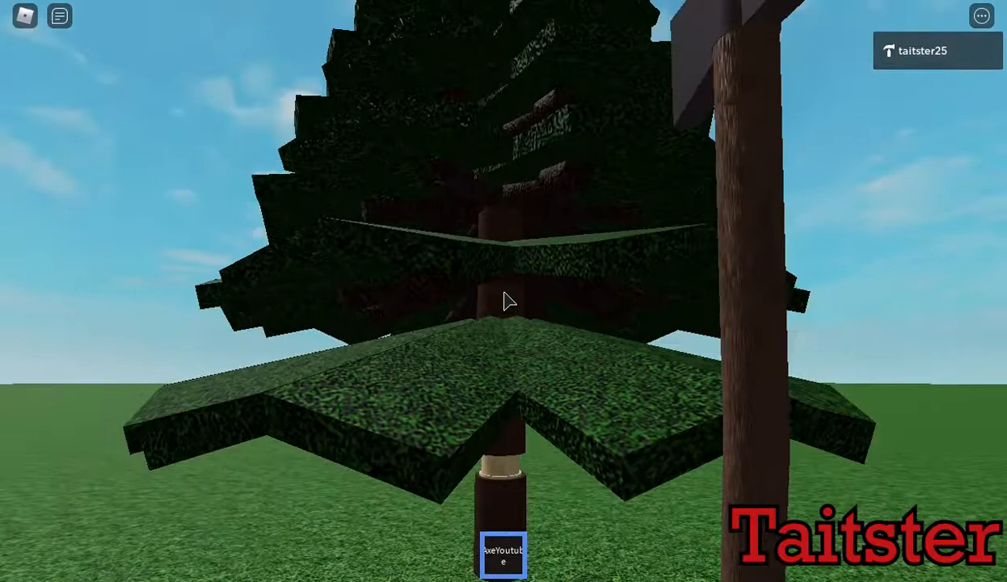
left_click(503, 301)
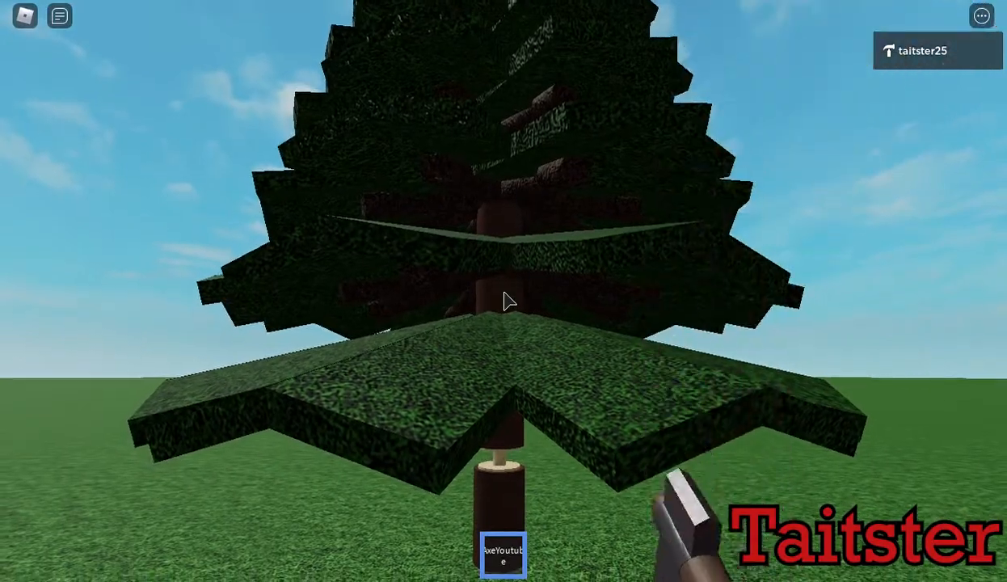
left_click(502, 301)
left_click(503, 300)
Step: Put the axe away and switch to a third-person view of the avatar facing the stone floor
key("1")
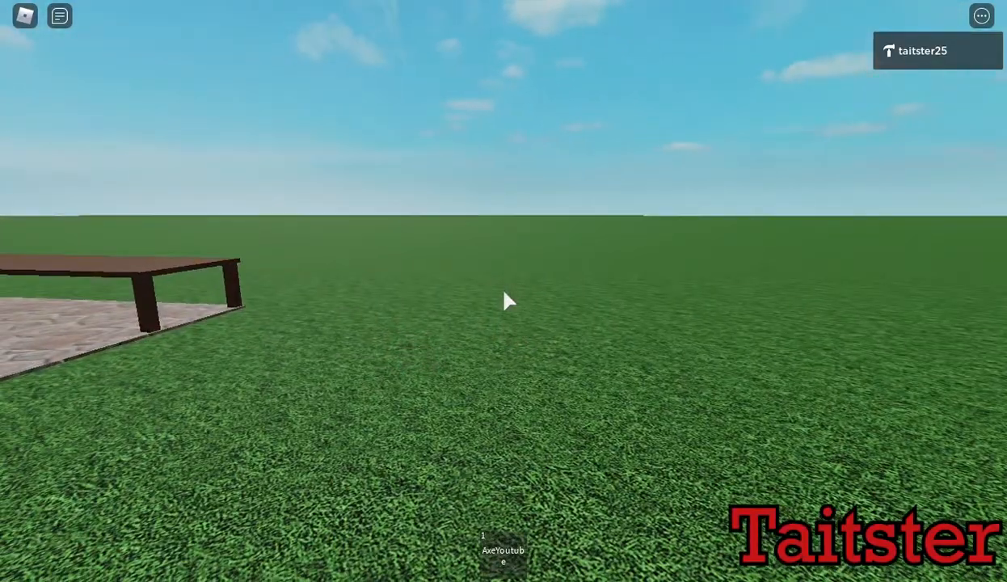
scroll(503, 301, "down", 5)
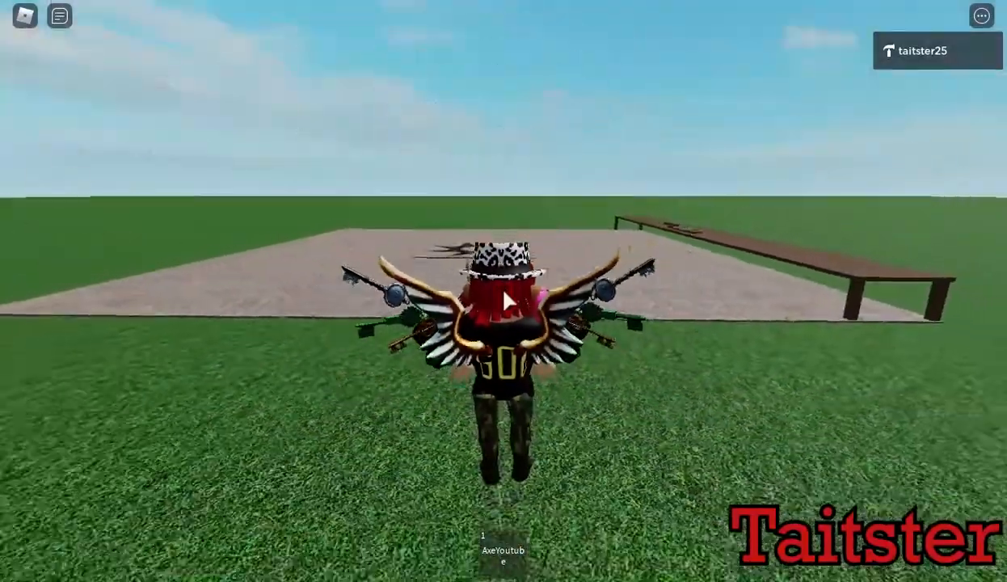
scroll(507, 301, "down", 2)
right_click_drag(508, 301, 508, 301)
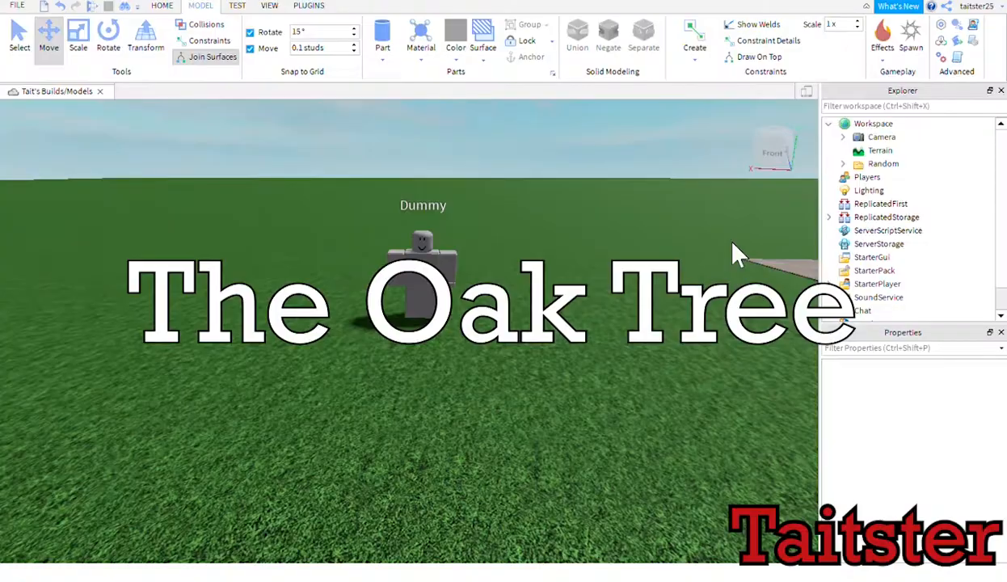
Step: Set up a cylindrical trunk part beside the Dummy in Pine Cone colour with Wood material
left_click(453, 339)
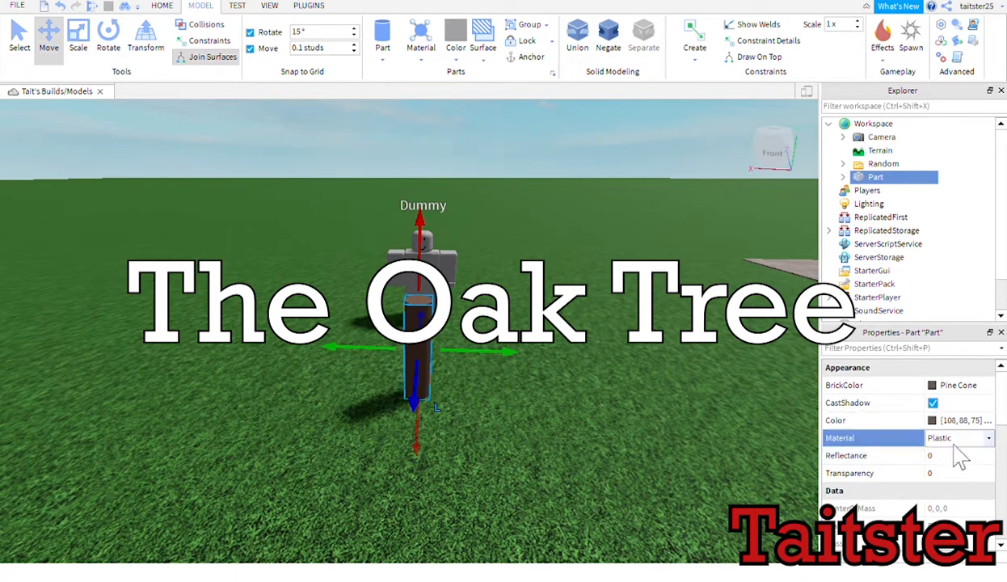
left_click_drag(821, 386, 806, 388)
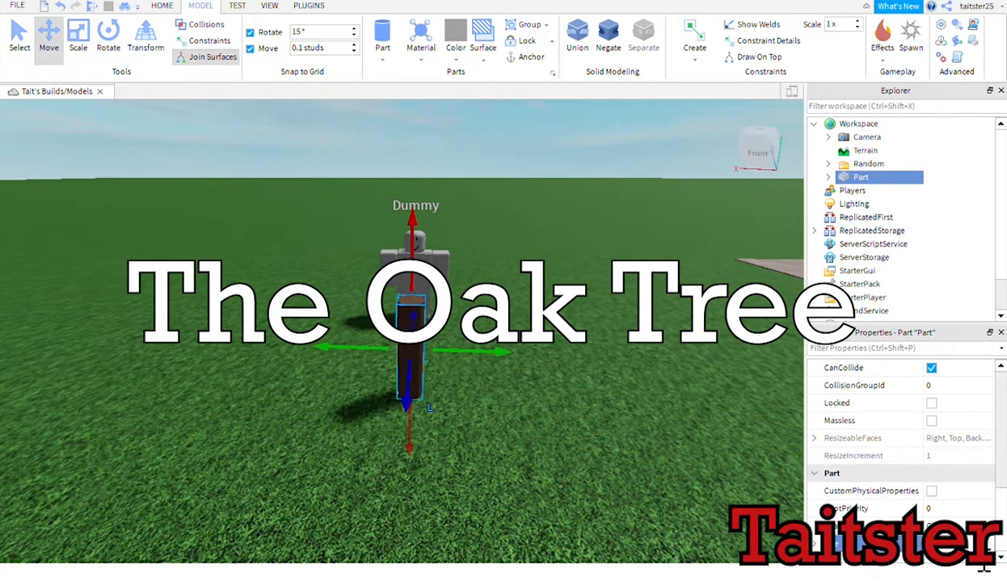
Step: Tilt a duplicate of the trunk part and position it against the trunk as the first slanted branch
key("ctrl+3")
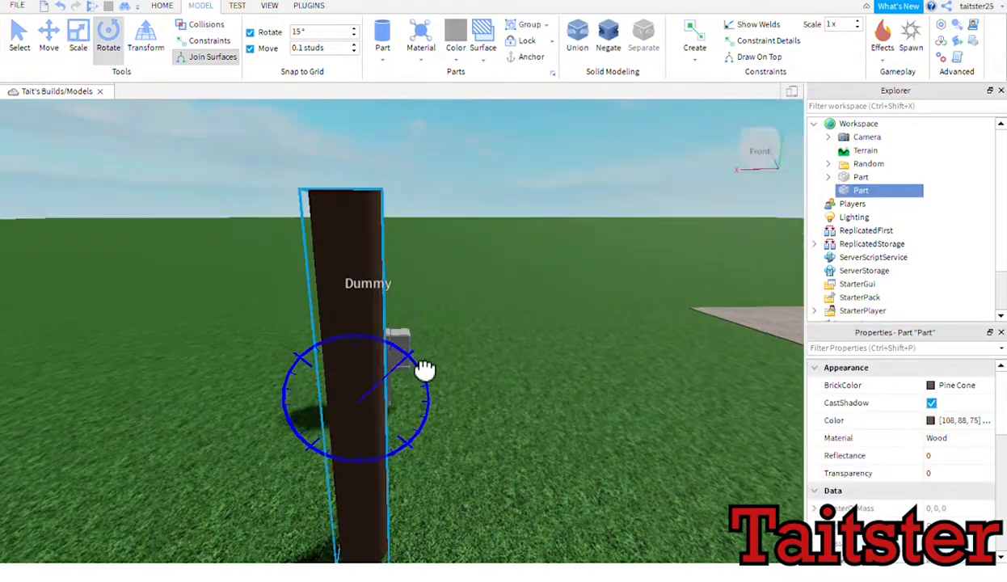
left_click_drag(425, 370, 426, 414)
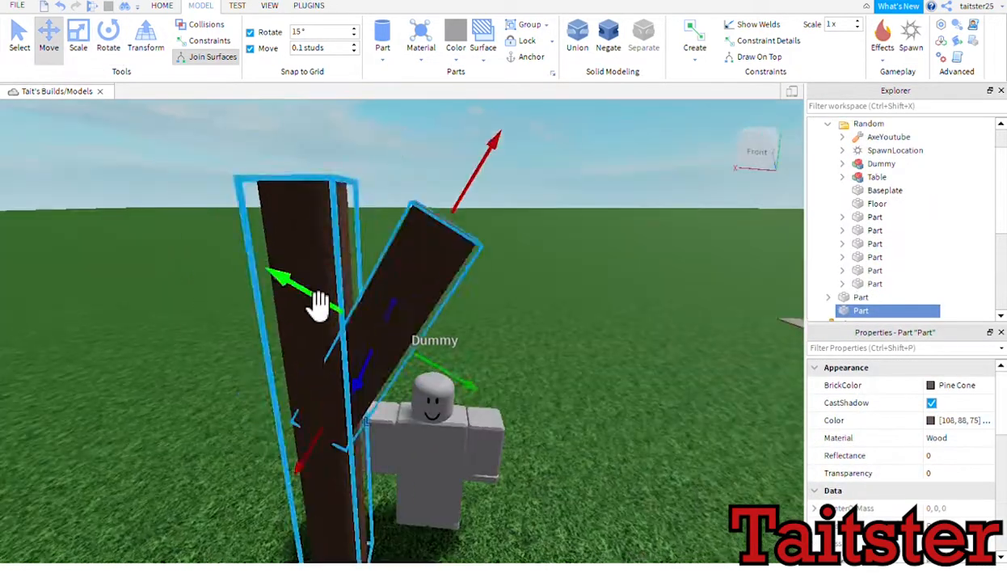
left_click_drag(320, 308, 354, 378)
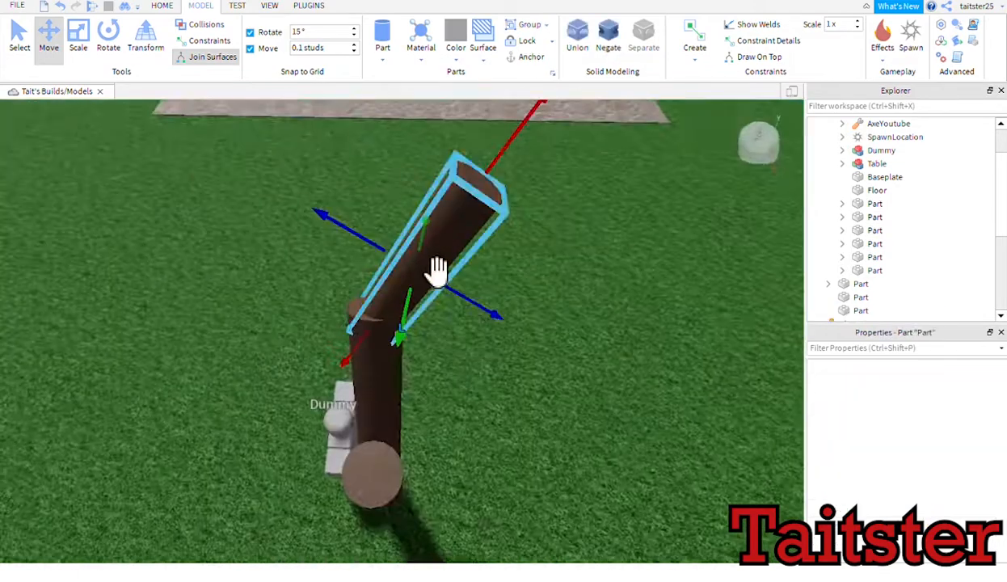
Step: Rotate a duplicated branch and position it as a fork at the upper end of the slanted branch
key("ctrl+4")
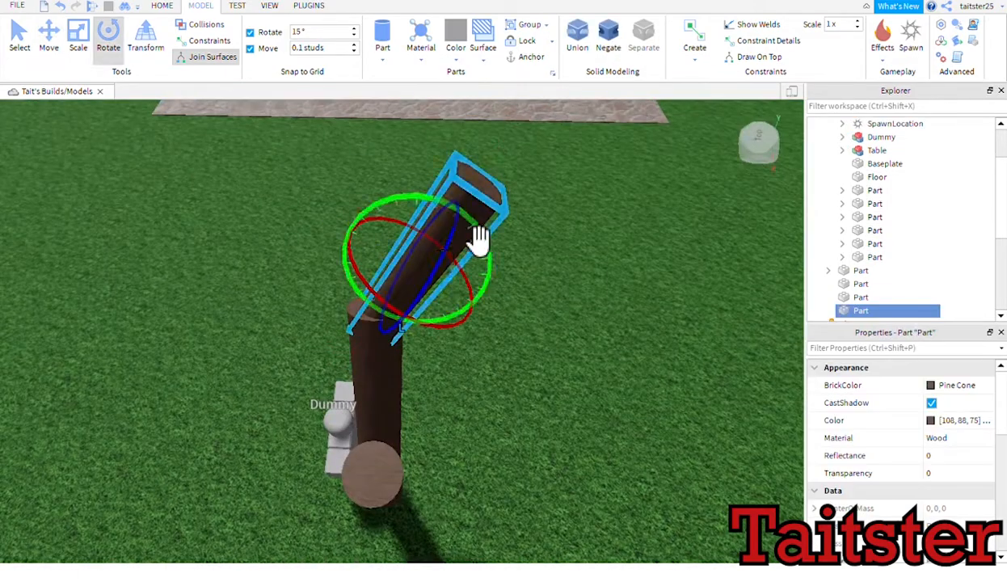
left_click_drag(454, 219, 393, 259)
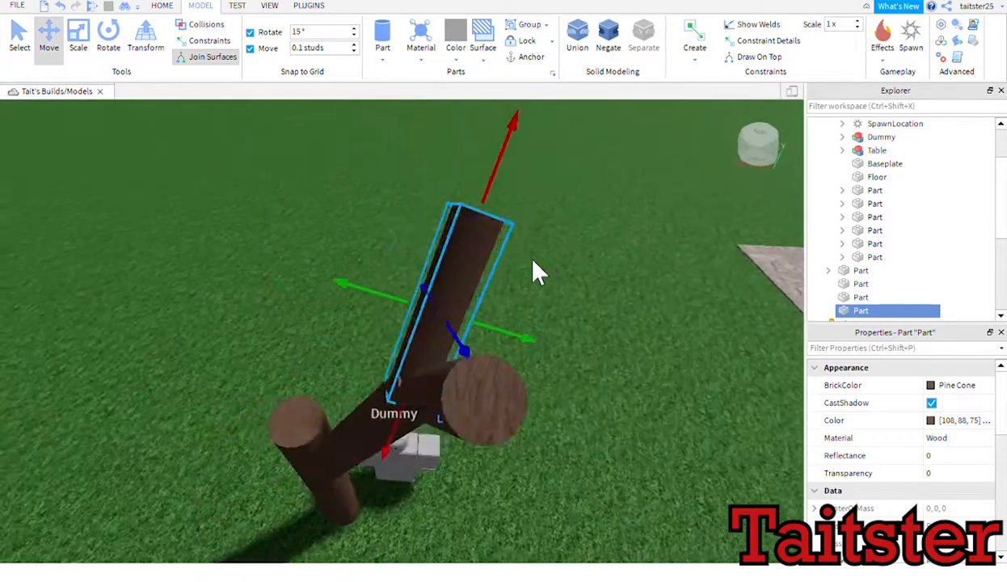
key("ctrl+4")
left_click_drag(486, 267, 520, 384)
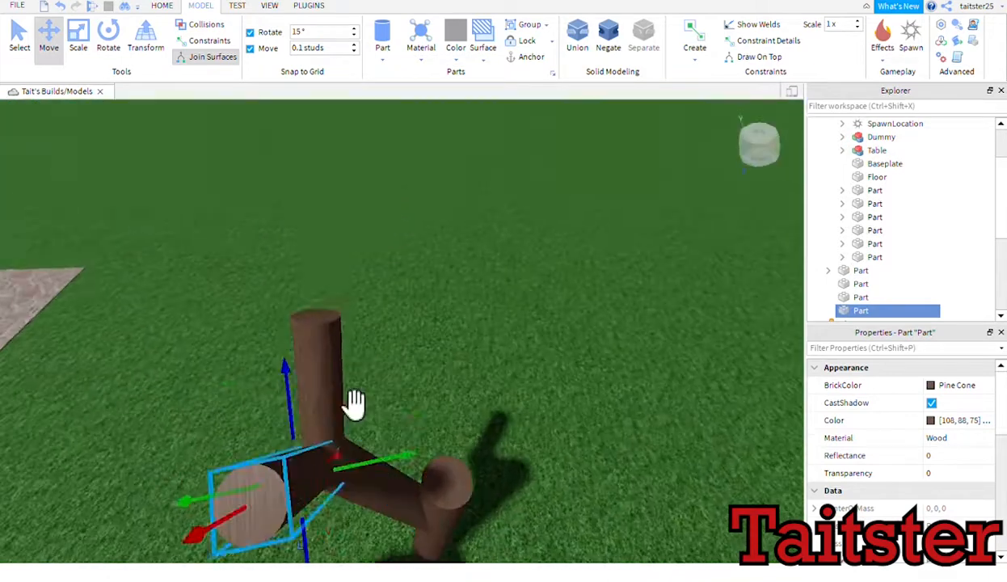
Step: Adjust the angle of the forked branches and seat their bases on the end of the slanted branch
left_click(356, 396)
key("ctrl+4")
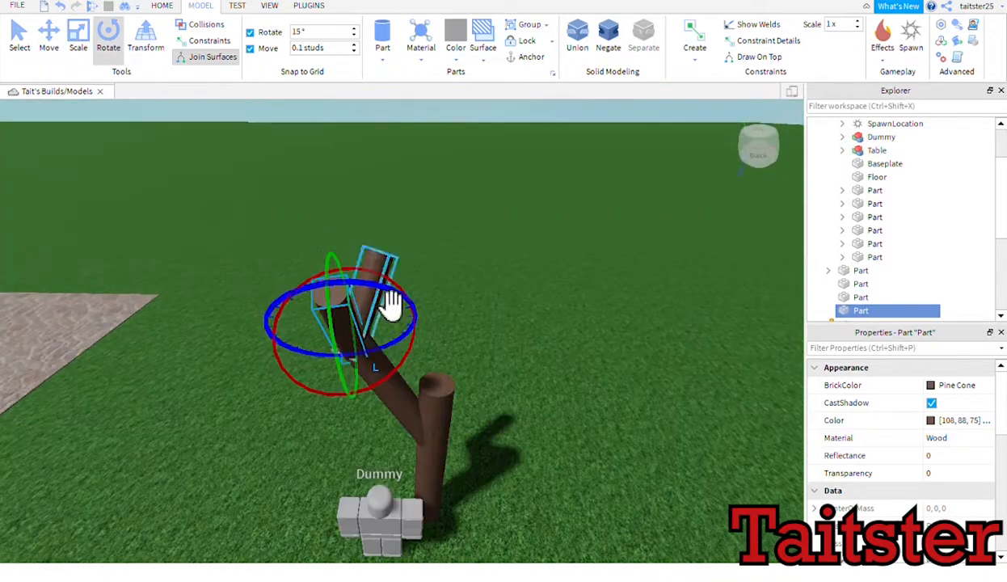
left_click(48, 36)
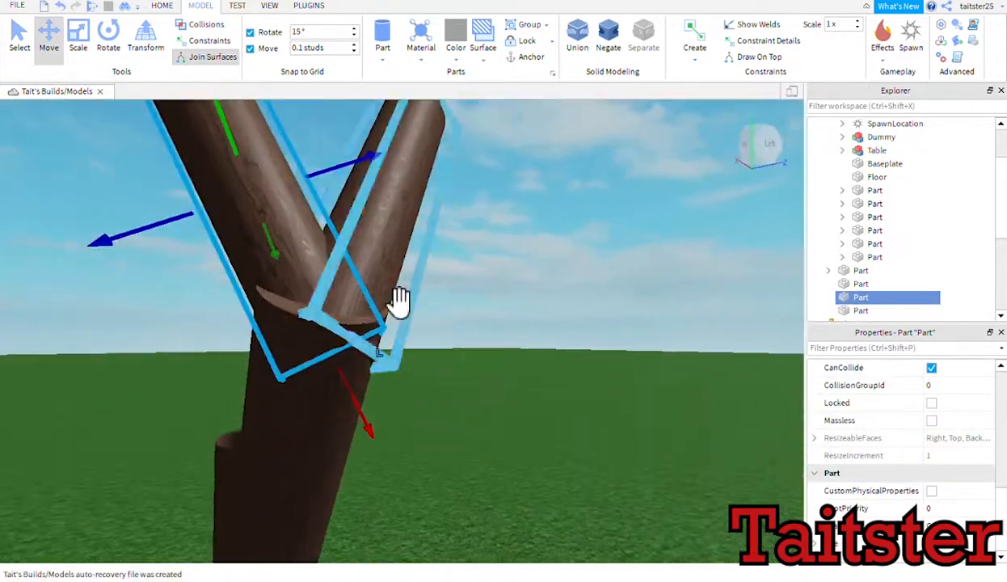
left_click(452, 279)
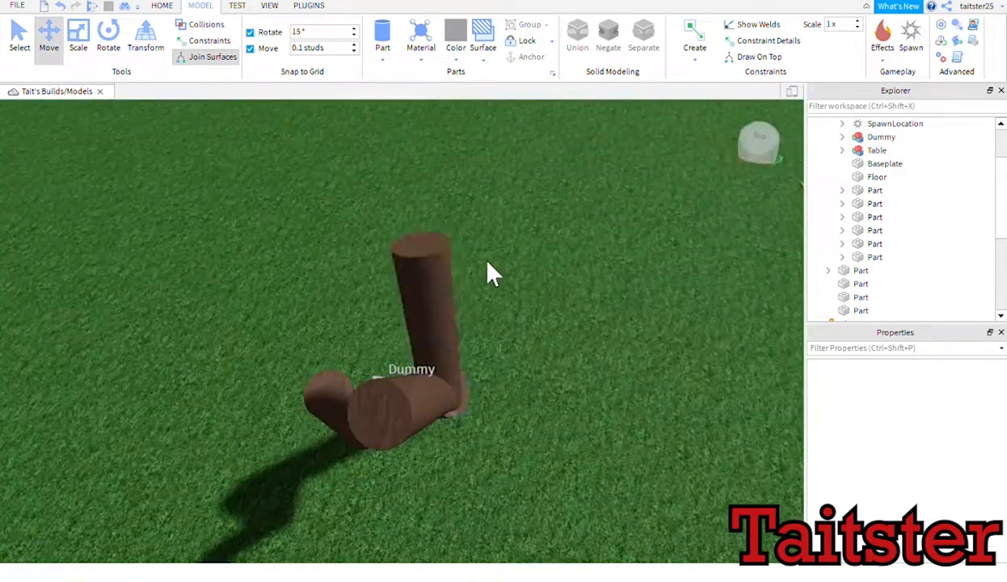
Step: Rotate a third duplicated fork branch and position it between the other two at the branch end
key("ctrl+4")
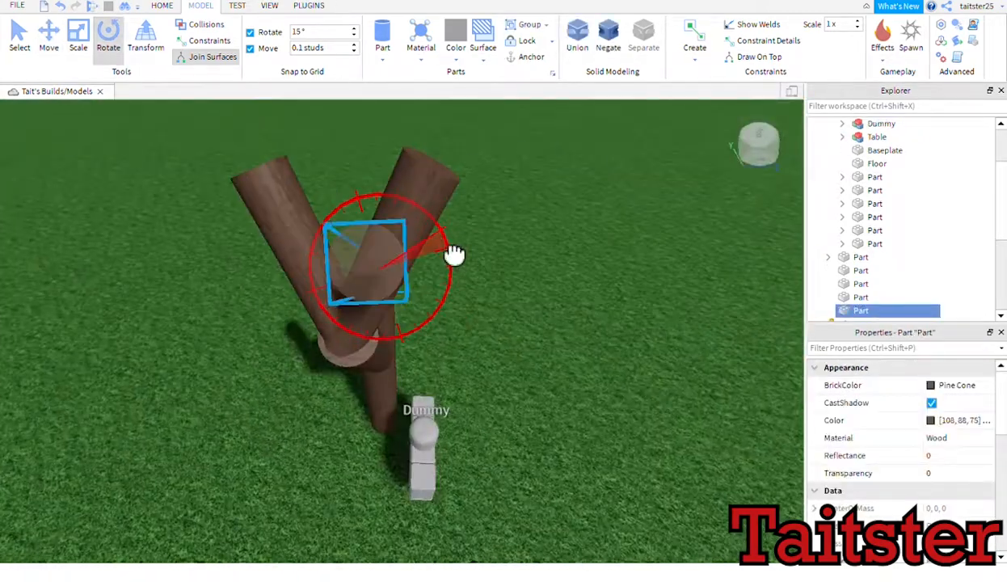
left_click(48, 36)
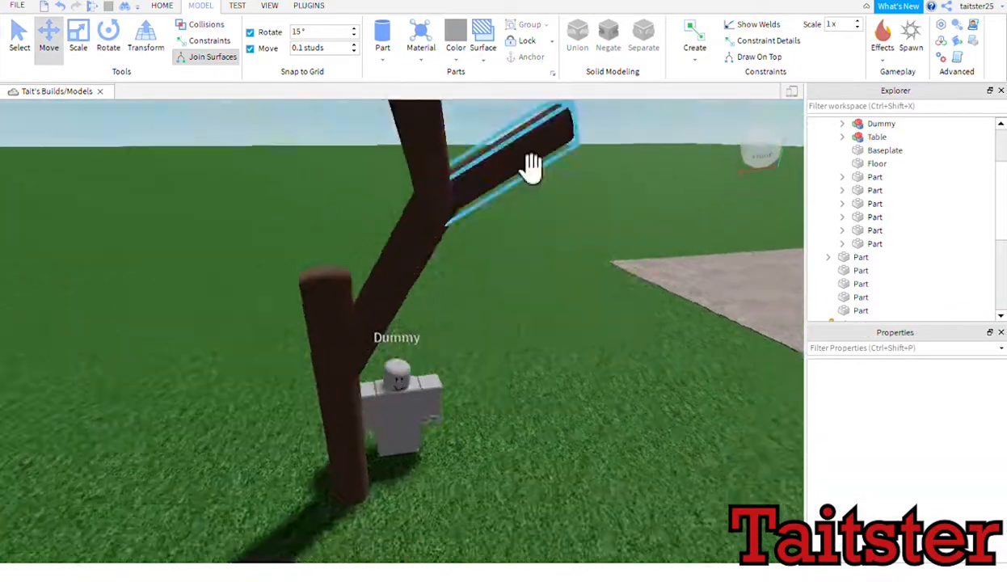
left_click(356, 356)
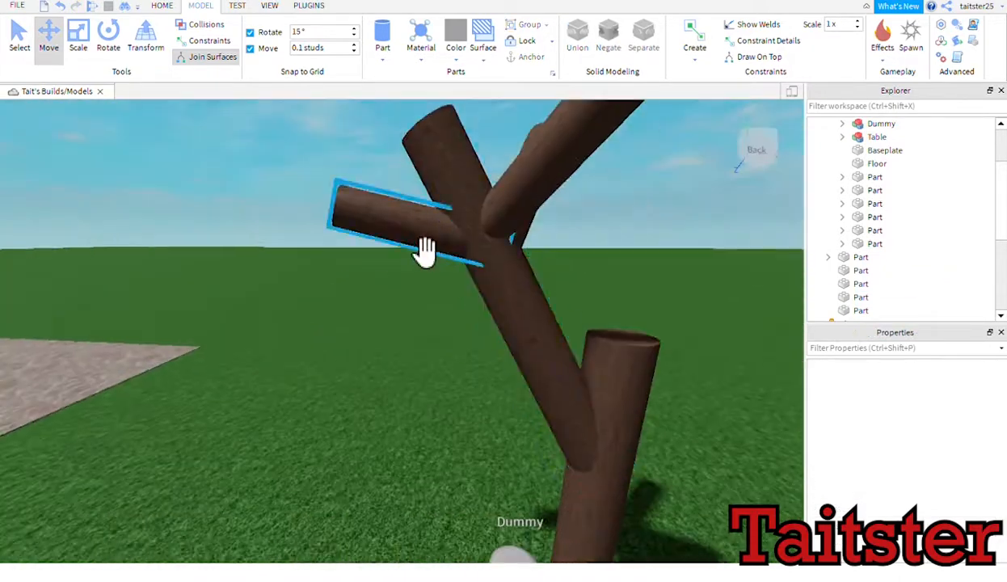
Step: Readjust the rotation and position of the fork branches so they spread evenly from the slanted branch
left_click(554, 301)
left_click(473, 209)
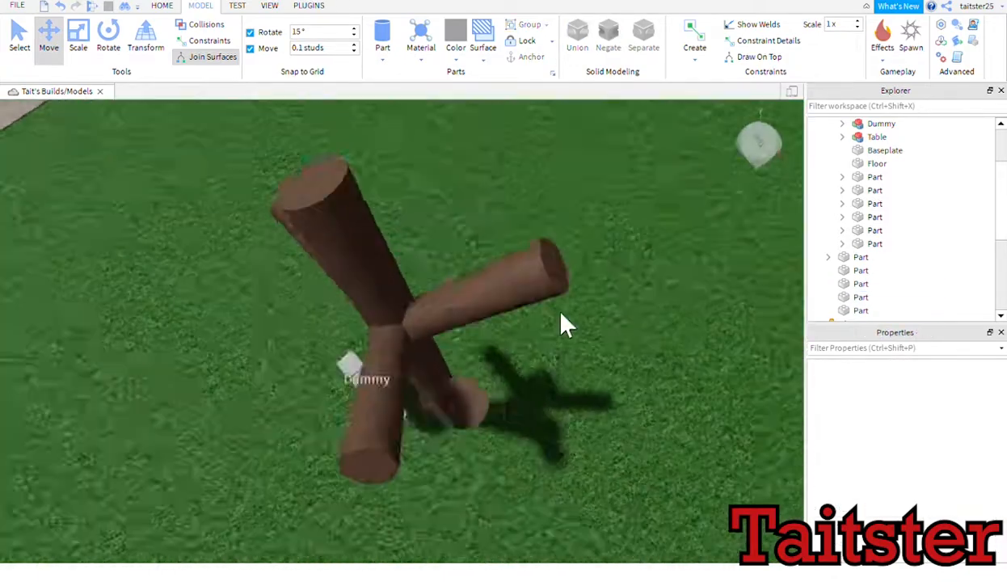
left_click(118, 56)
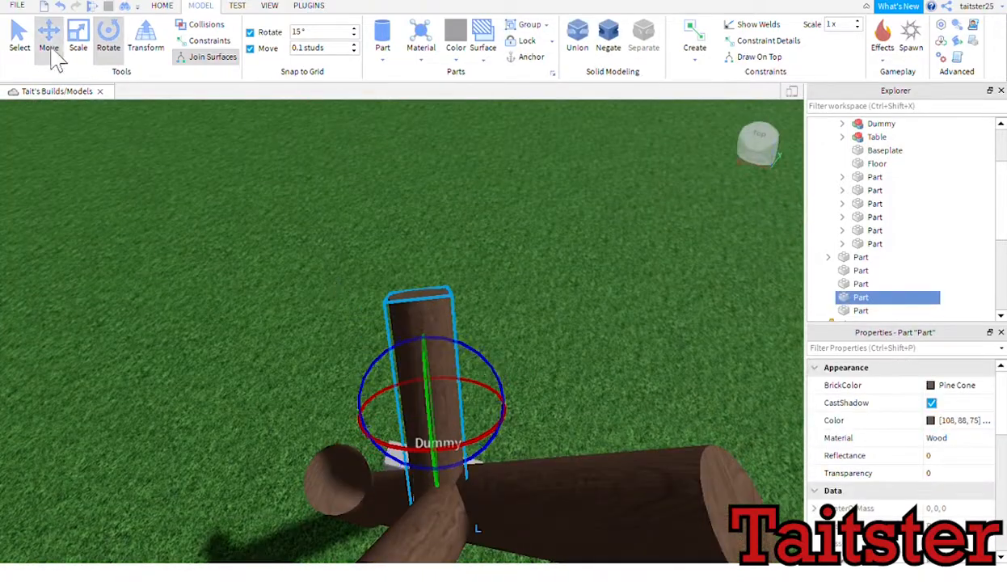
left_click(50, 50)
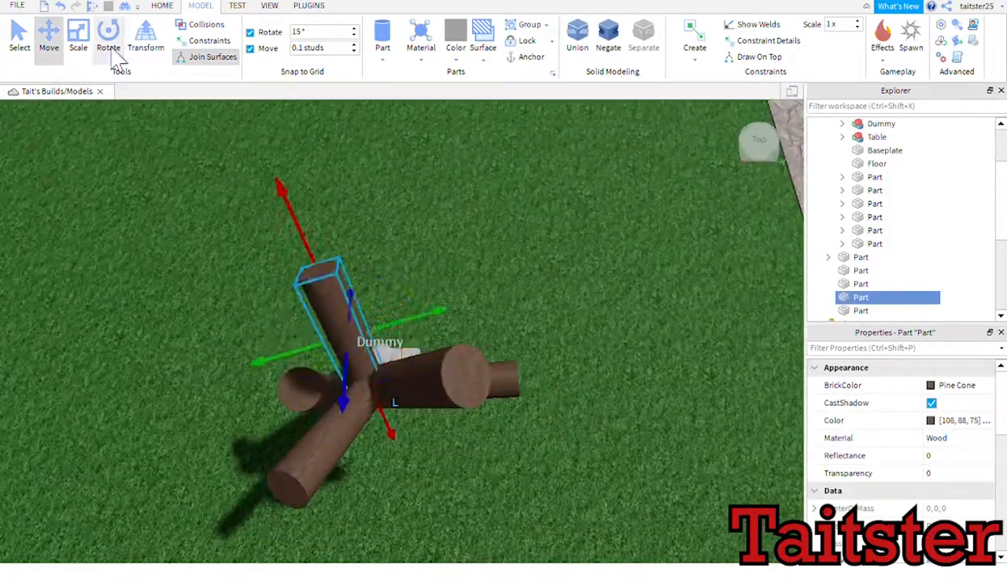
left_click(113, 50)
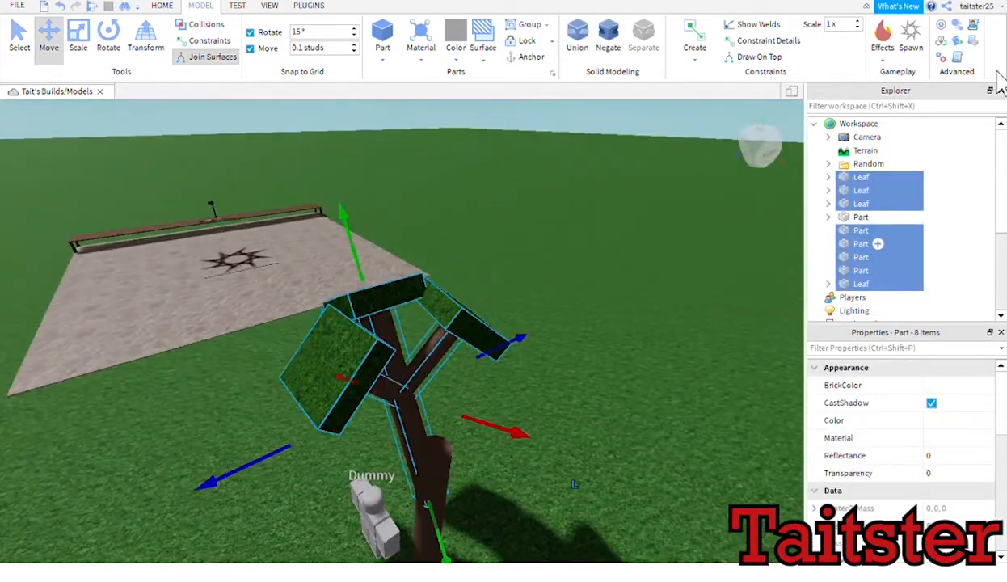
Step: Group the selected branch parts and Leaf blocks into a Branch model
key("ctrl+g")
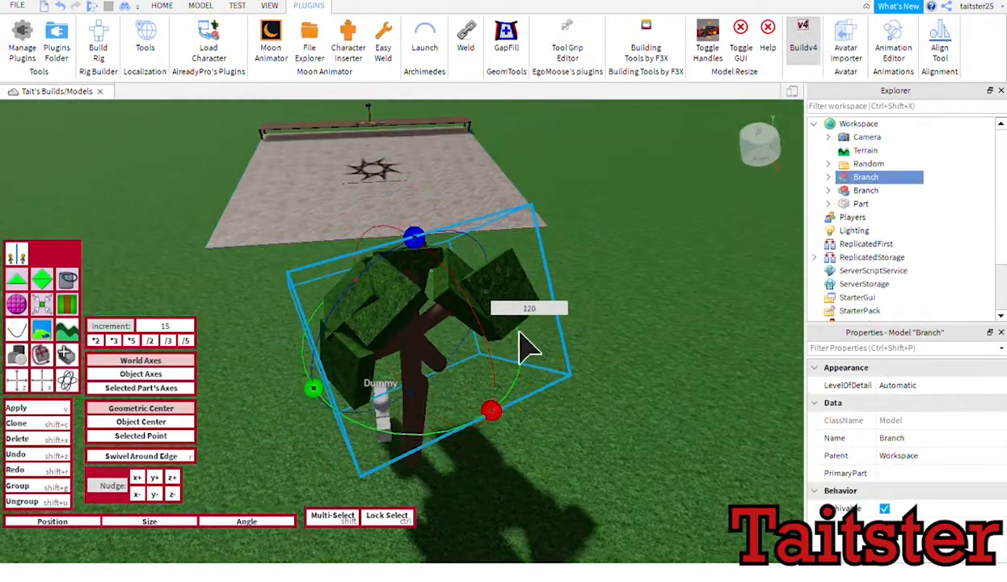
Step: Try rotating a copy of the Branch model by 120° around the trunk, and delete that copy
left_click_drag(521, 347, 796, 398)
right_click_drag(796, 397, 795, 398)
key("Delete")
Step: Duplicate the Branch model and rotate the copy around the vertical axis to face another side of the trunk
right_click_drag(603, 384, 604, 384)
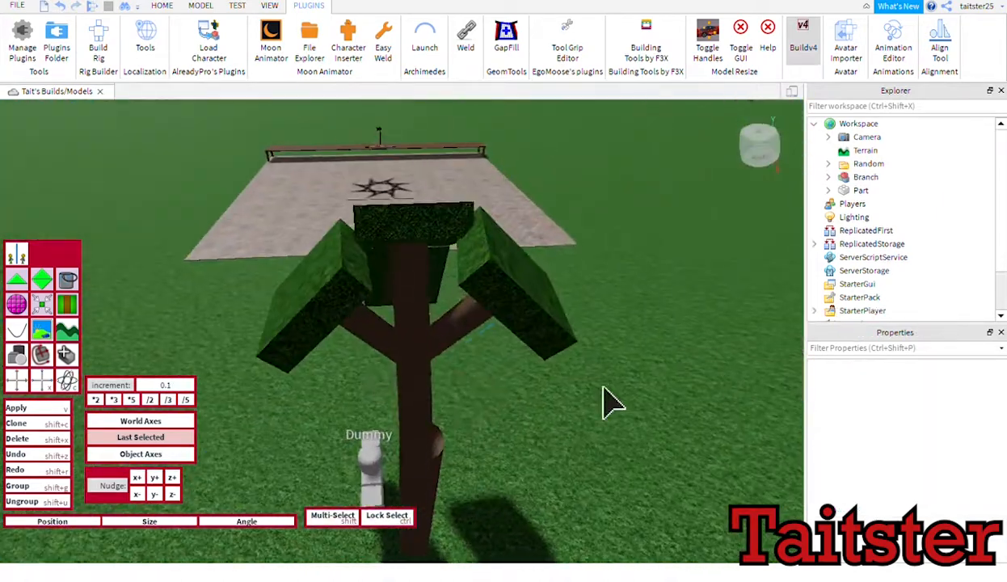
left_click(476, 336)
left_click(856, 175)
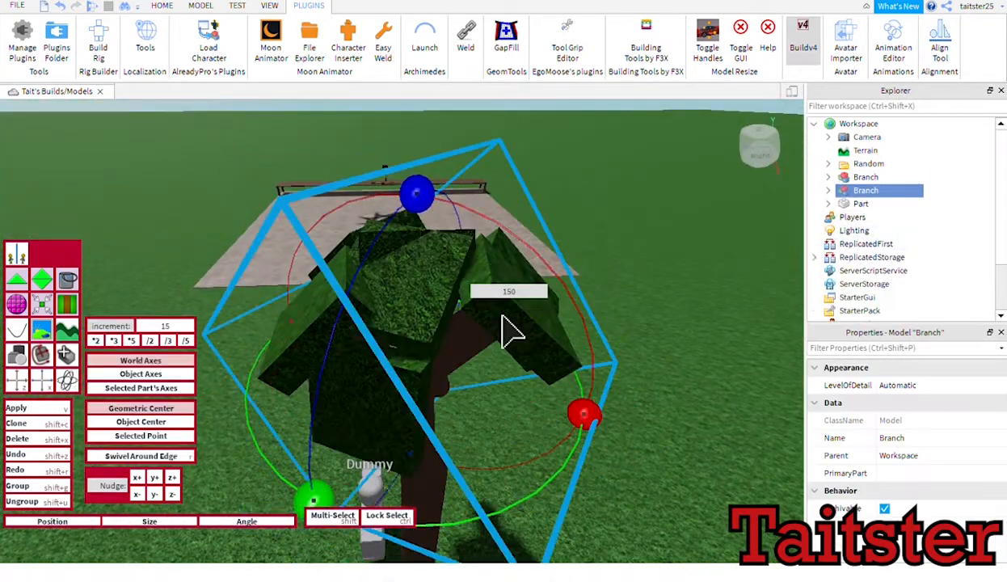
left_click_drag(502, 316, 572, 352)
right_click_drag(572, 352, 572, 352)
Step: Move the copied Branch model toward the trunk and turn off GlobalShadows in Lighting
left_click(16, 380)
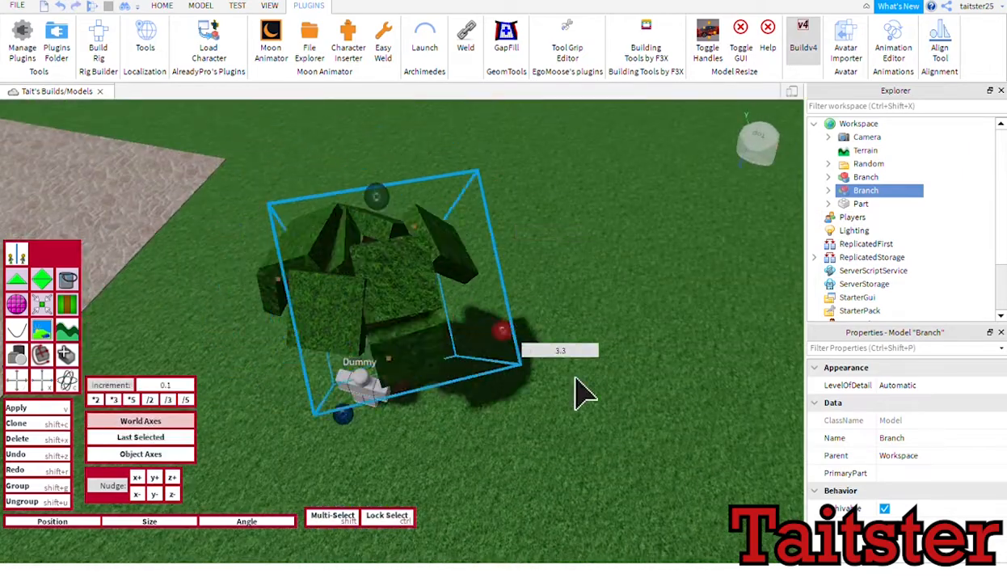
right_click_drag(618, 405, 619, 405)
left_click_drag(569, 503, 589, 568)
right_click_drag(590, 568, 589, 569)
left_click(857, 232)
left_click(932, 491)
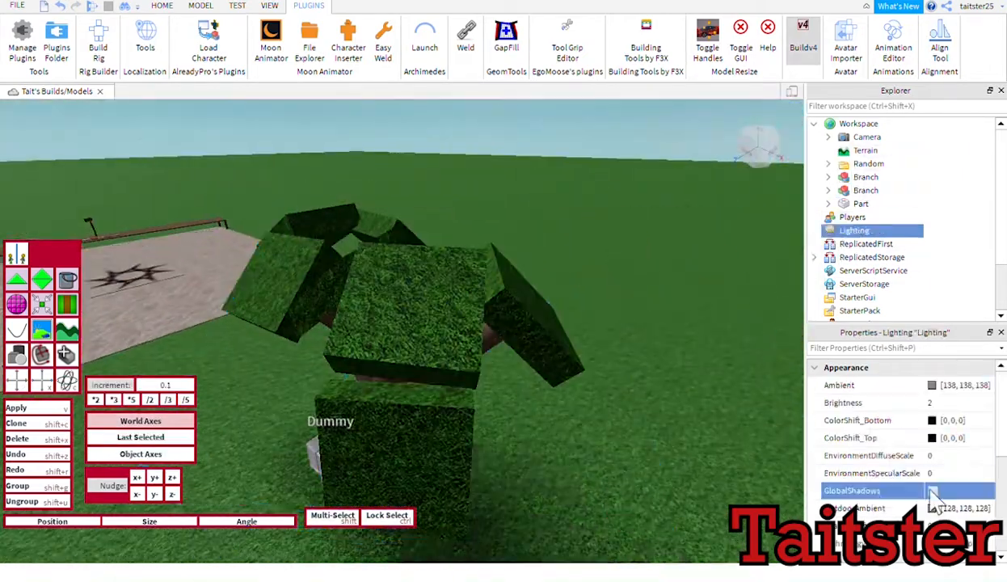
Step: Reposition the copied Branch model so its base meets the trunk opposite the first branch
left_click(866, 191)
right_click_drag(661, 346, 662, 346)
right_click_drag(527, 331, 527, 331)
left_click_drag(527, 332, 589, 233)
right_click_drag(589, 234, 589, 234)
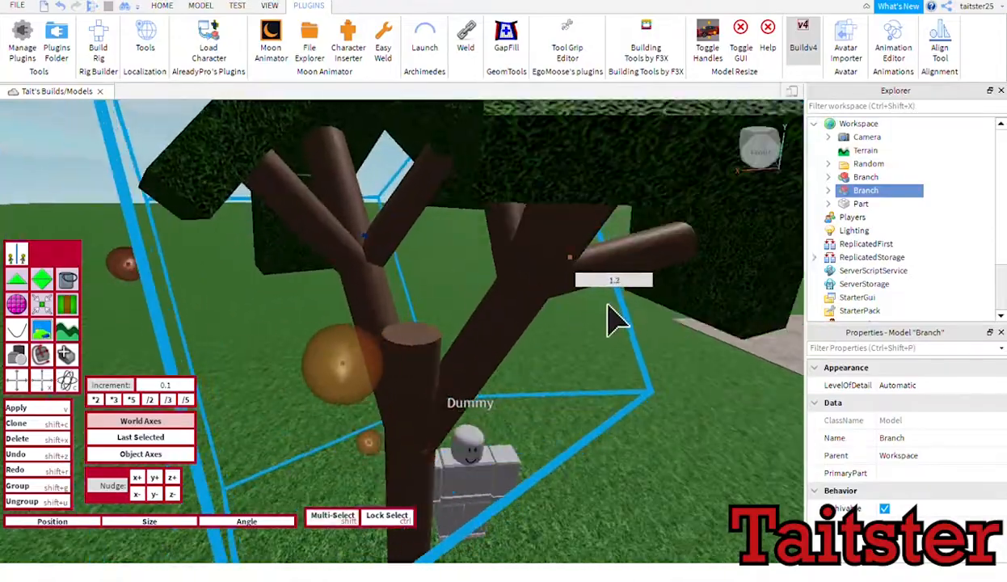
right_click_drag(511, 371, 511, 371)
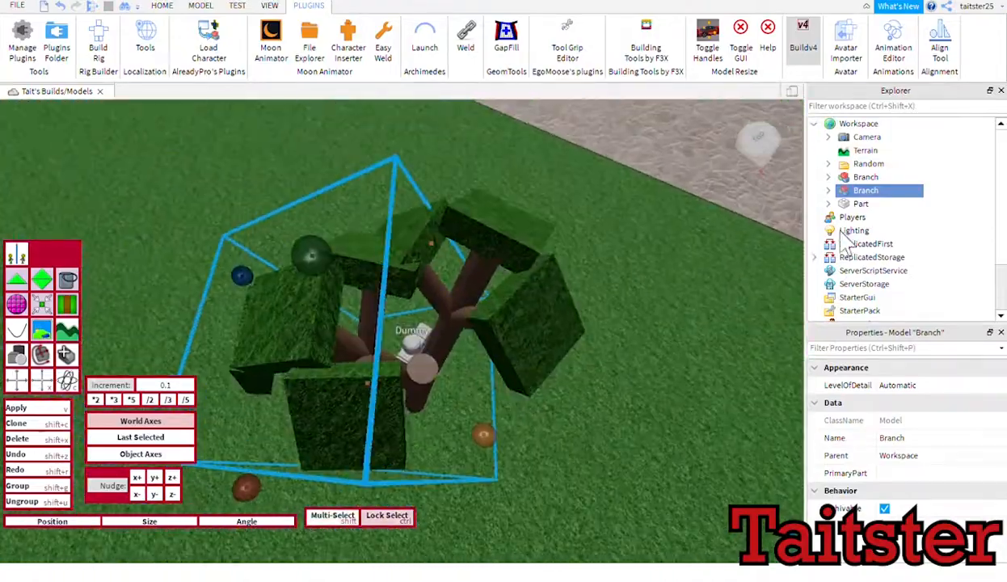
key("ctrl+d")
right_click_drag(671, 392, 672, 391)
key("ctrl+z")
Step: Fine-tune the position of the second Branch model against the trunk
left_click(265, 303)
left_click(828, 190)
left_click(866, 191)
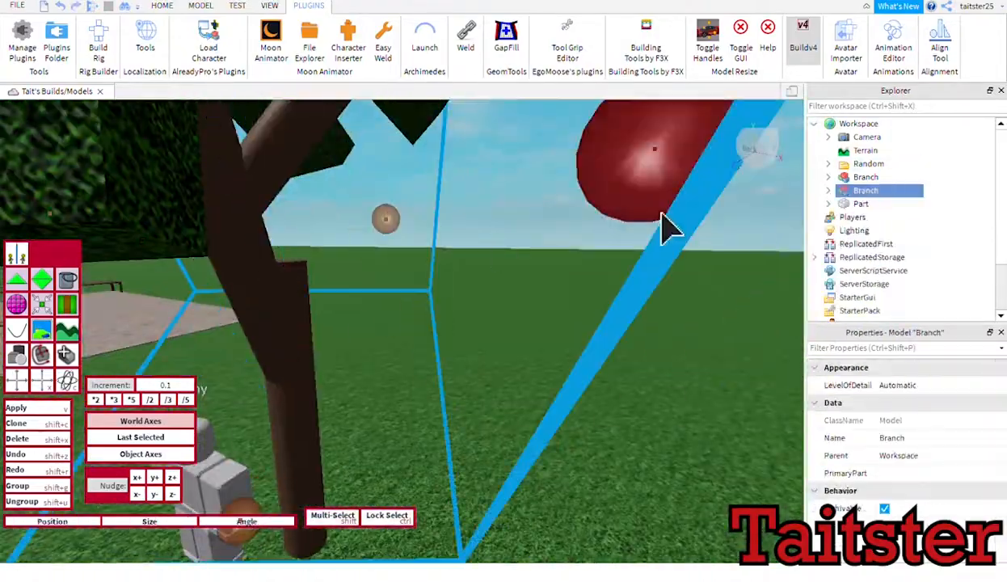
left_click(558, 236)
scroll(558, 236, "down", 5)
Step: Duplicate the Branch model again, then rotate and move the copy onto the trunk's remaining open side
left_click(357, 319)
left_click(829, 191)
left_click(866, 191)
key("ctrl+d")
right_click_drag(757, 275, 757, 274)
left_click(67, 380)
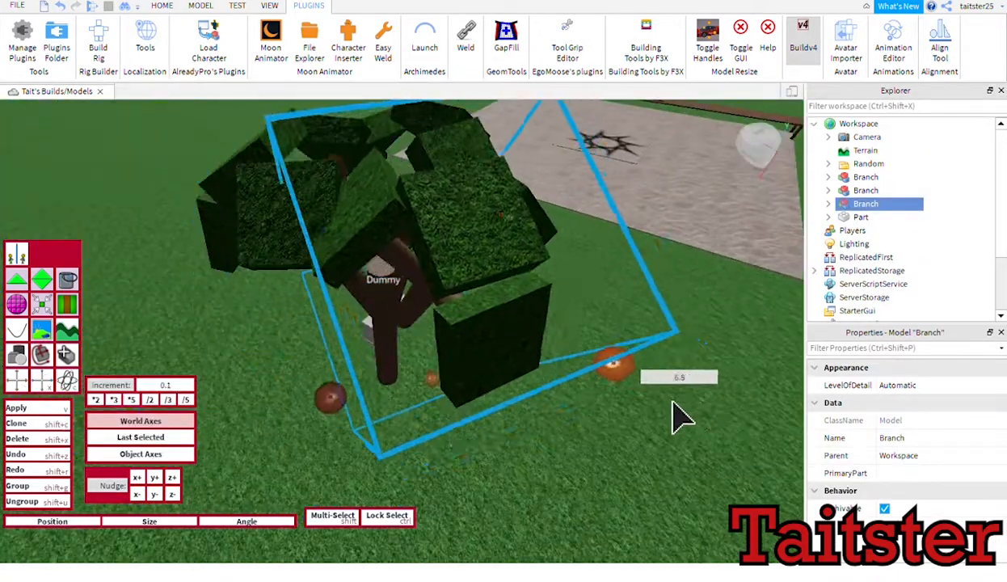
right_click_drag(681, 418, 683, 315)
right_click_drag(685, 213, 458, 263)
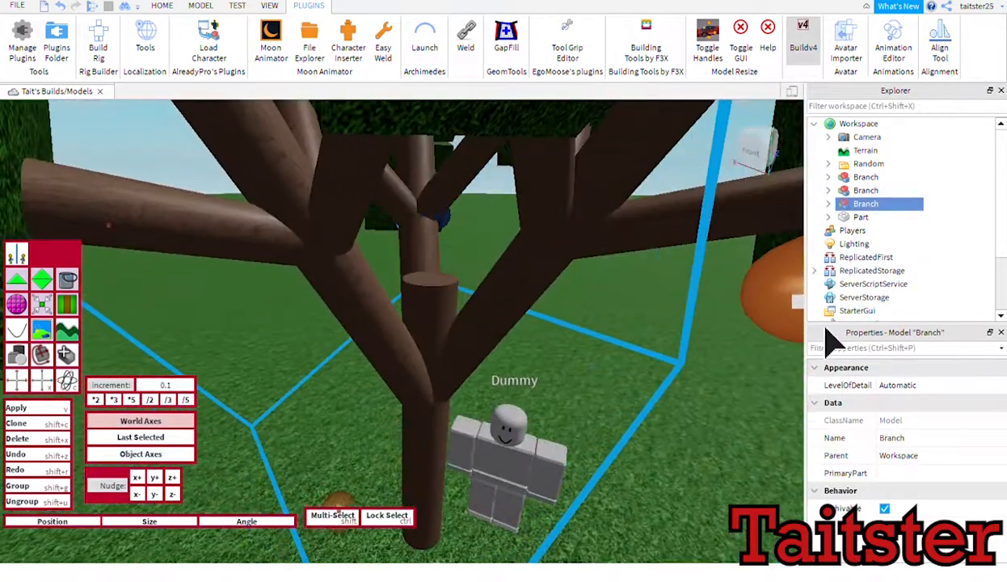
right_click_drag(647, 363, 619, 242)
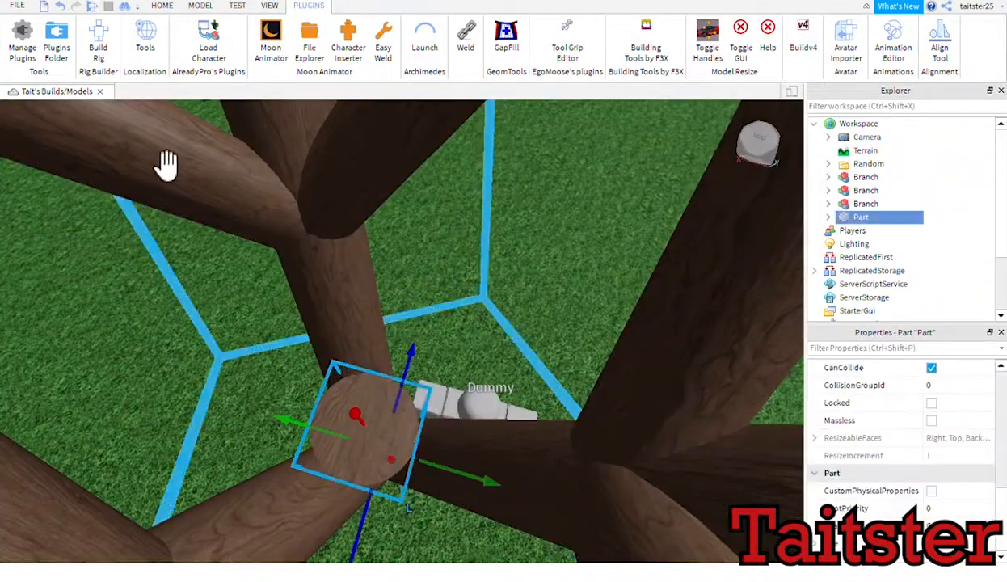
Step: Scale the trunk part upward so it extends past the branch forks into the canopy
left_click(200, 6)
left_click(78, 37)
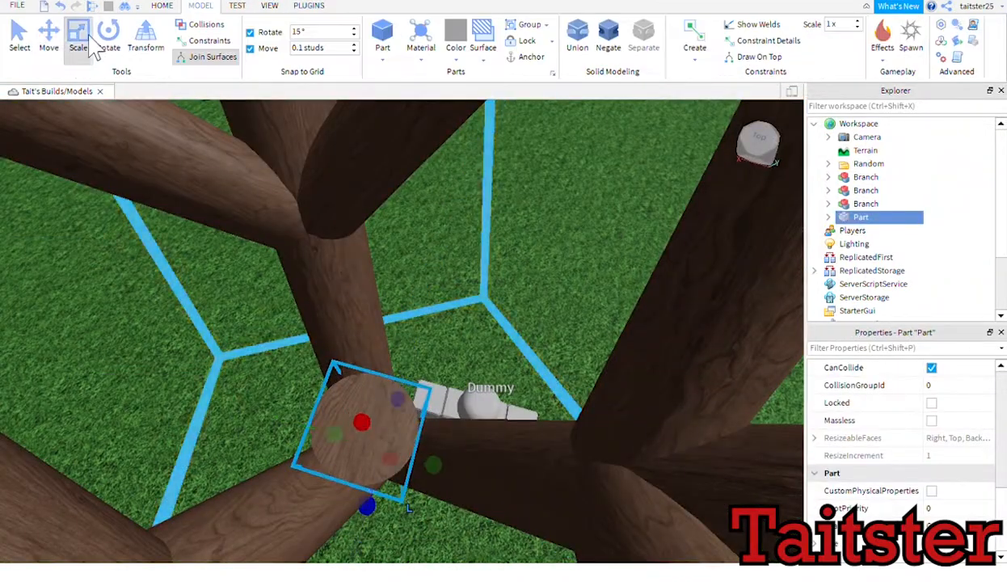
scroll(373, 358, "down", 10)
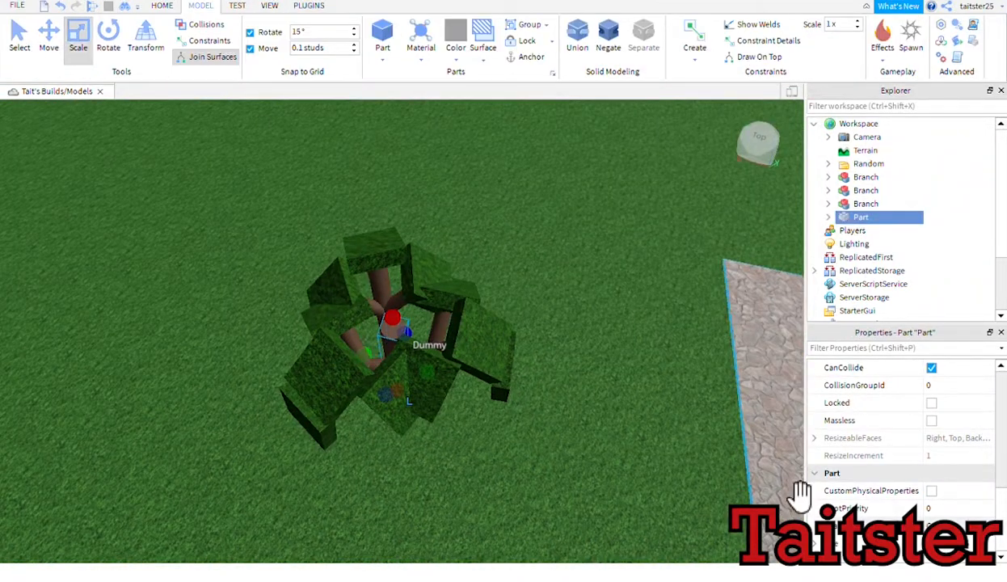
scroll(630, 404, "up", 8)
Step: Copy a Leaf block out of a Branch model and place it flat over the top of the trunk
left_click(405, 375)
scroll(668, 304, "down", 4)
left_click(876, 255)
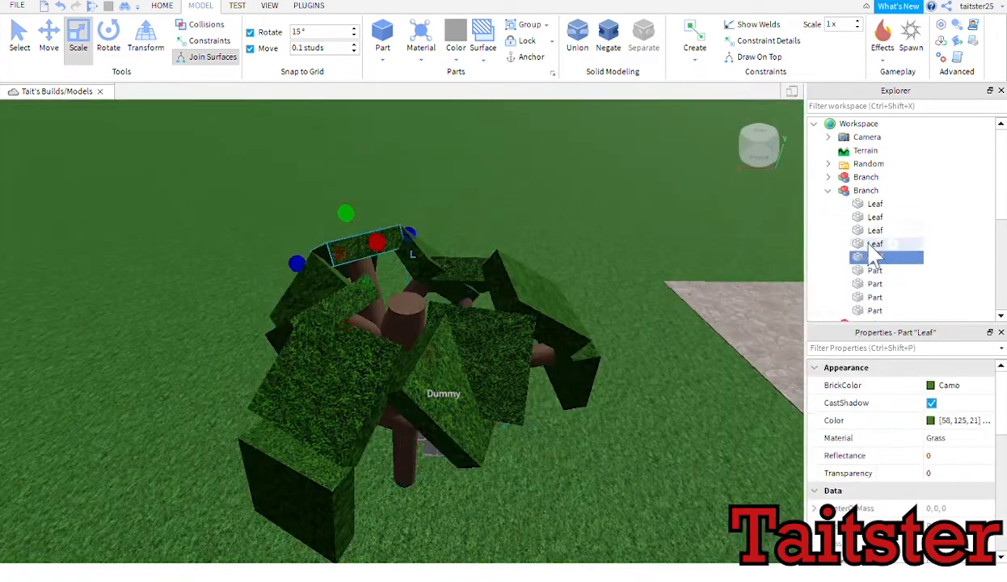
scroll(406, 315, "up", 3)
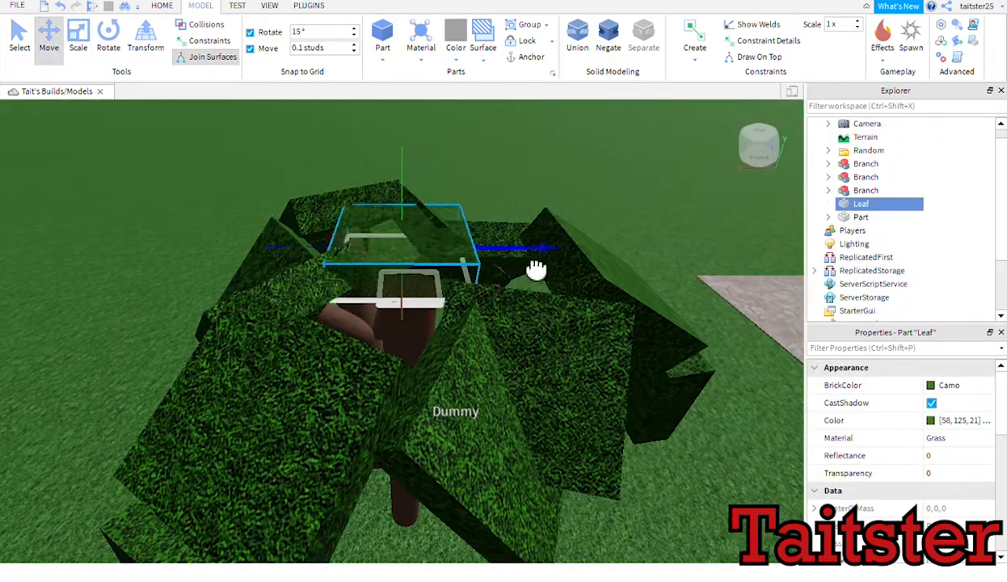
left_click_drag(414, 330, 423, 389)
scroll(477, 299, "down", 5)
left_click(477, 299)
right_click_drag(477, 299, 406, 245)
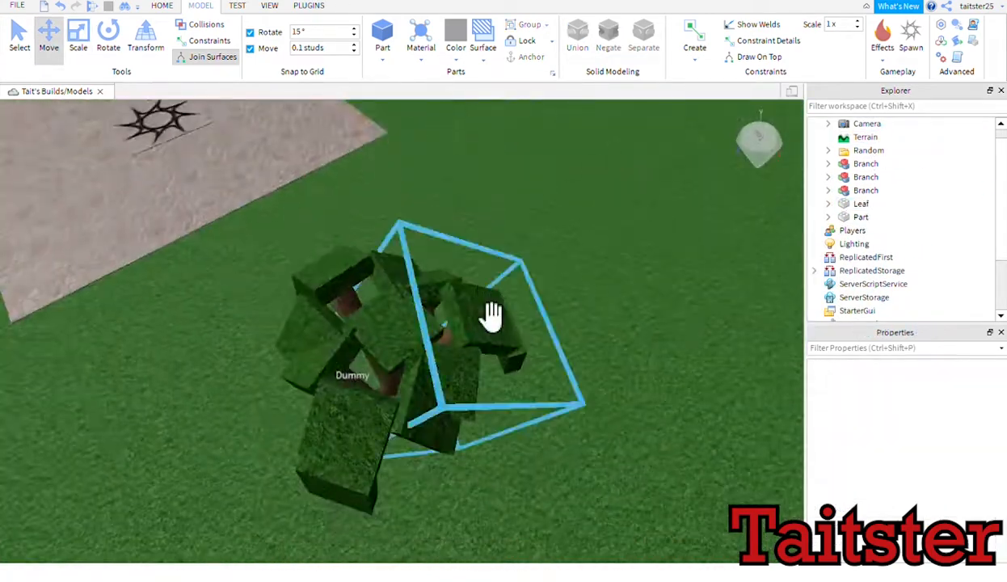
Step: Rotate the second Branch model around the vertical axis with Buildv4 to space the branches more evenly
left_click(408, 389)
left_click(309, 5)
left_click(803, 37)
left_click(67, 380)
right_click_drag(438, 402, 439, 402)
left_click(865, 177)
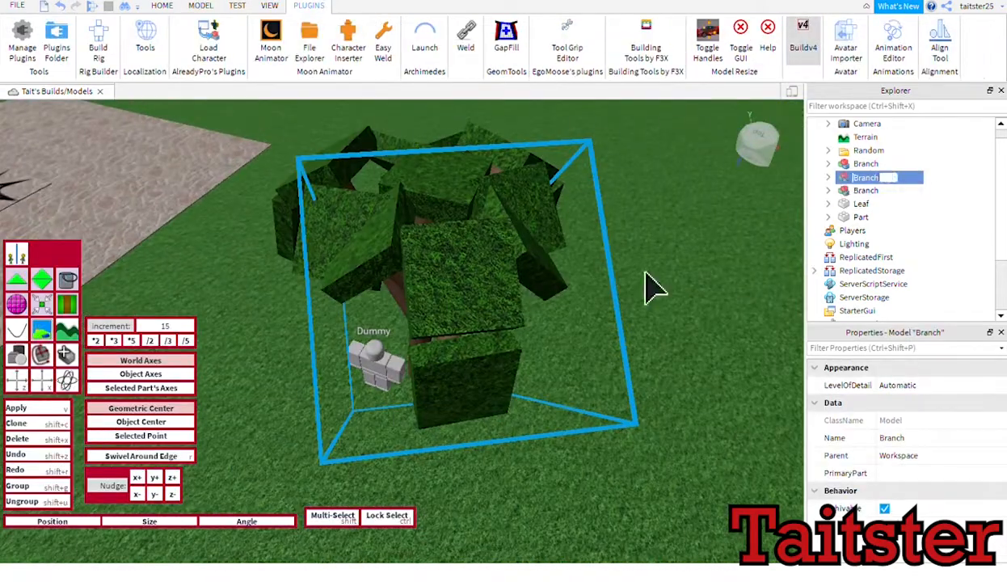
left_click(861, 204)
left_click(861, 179)
left_click_drag(578, 364, 279, 428)
Step: Move the rotated Branch model back against the trunk and close Buildv4
left_click(16, 380)
right_click_drag(530, 323, 530, 323)
left_click_drag(711, 166, 704, 198)
right_click_drag(634, 274, 634, 274)
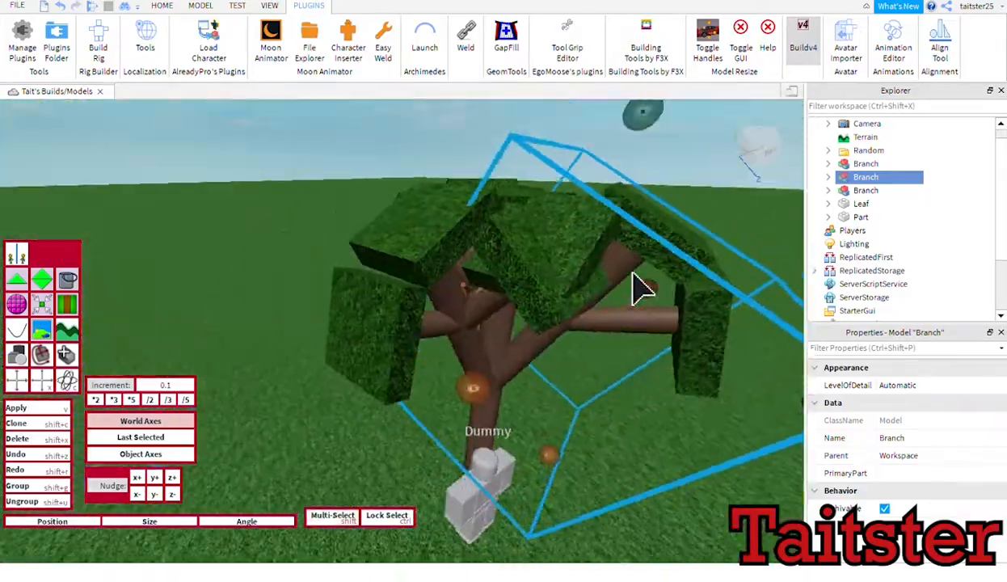
left_click(628, 199)
left_click(648, 194)
right_click_drag(647, 194, 648, 194)
left_click(800, 39)
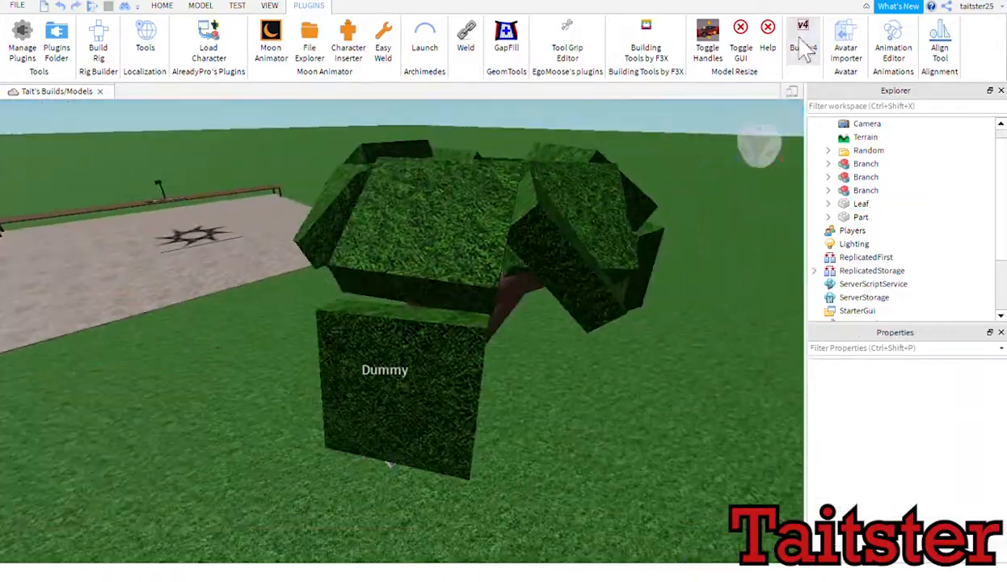
Step: Select the flat Leaf block above the trunk and examine how it fits the surrounding canopy
right_click_drag(627, 112, 628, 112)
left_click(404, 251)
right_click_drag(503, 376, 503, 375)
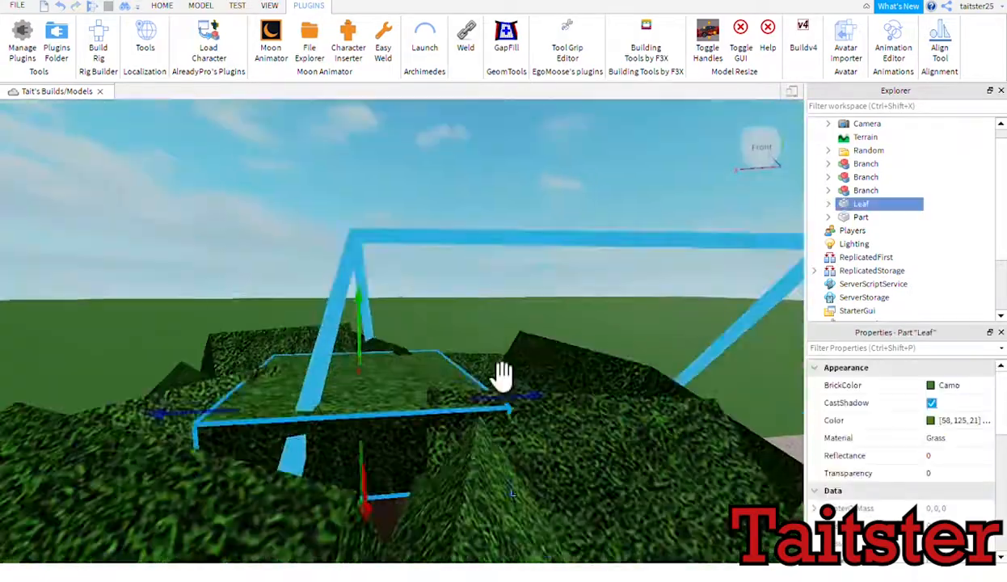
scroll(502, 376, "down", 5)
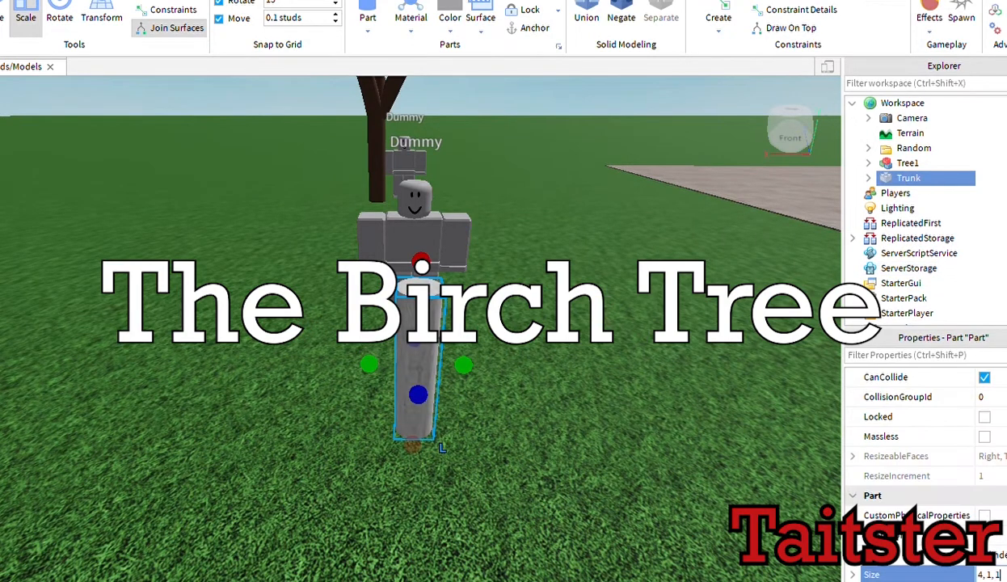
Step: Lengthen the white birch trunk and join a tilted 4, 1, 1 copy to its upper end as the first branch
key("e")
mouse_move(424, 212)
left_mouse_down()
mouse_move(434, 236)
mouse_move(427, 231)
left_mouse_up()
left_click(1, 18)
left_click_drag(418, 526, 422, 467)
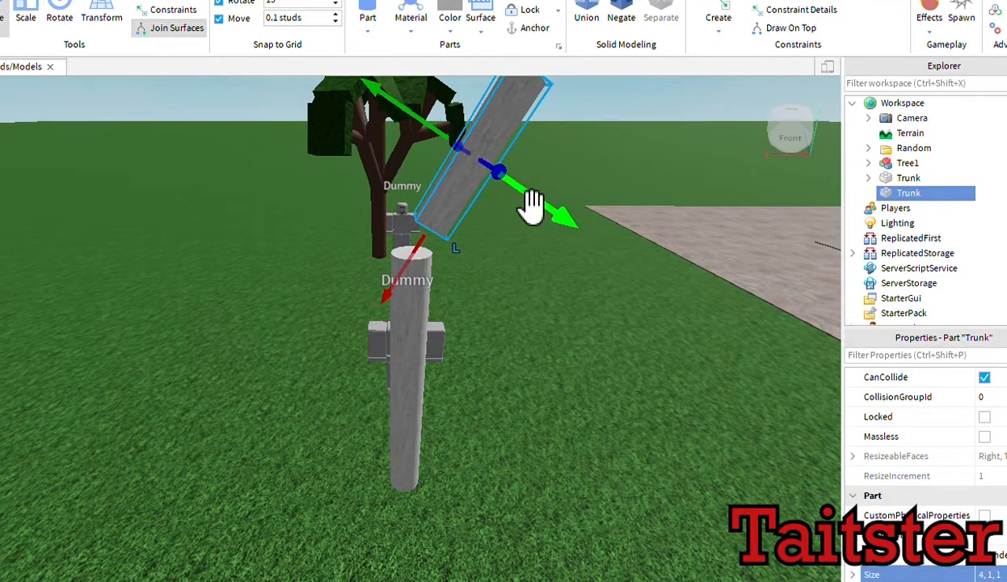
left_click(608, 183)
right_click_drag(607, 183, 607, 183)
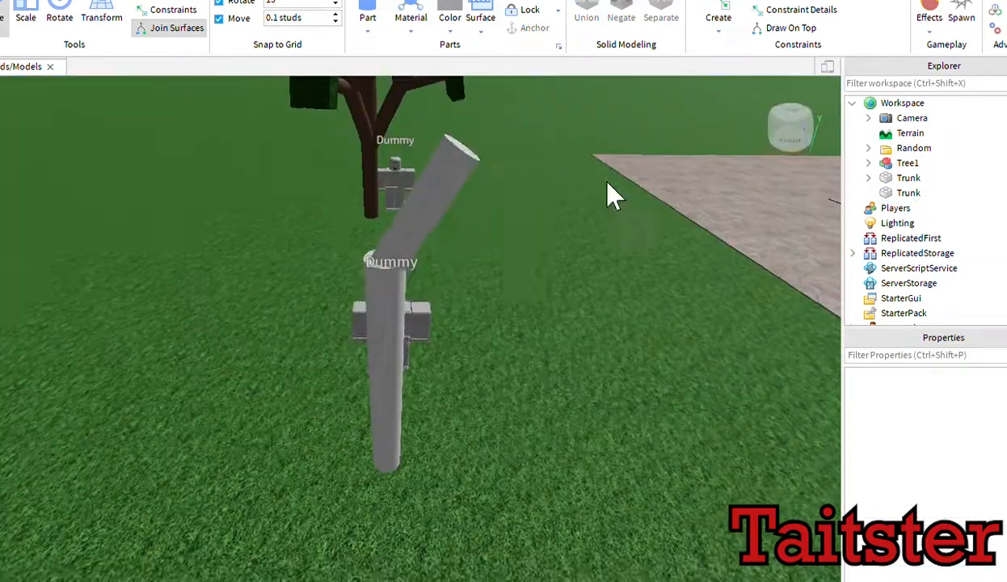
Step: Duplicate the tilted birch branch and rotate the copy to lean in a different direction
left_click(437, 234)
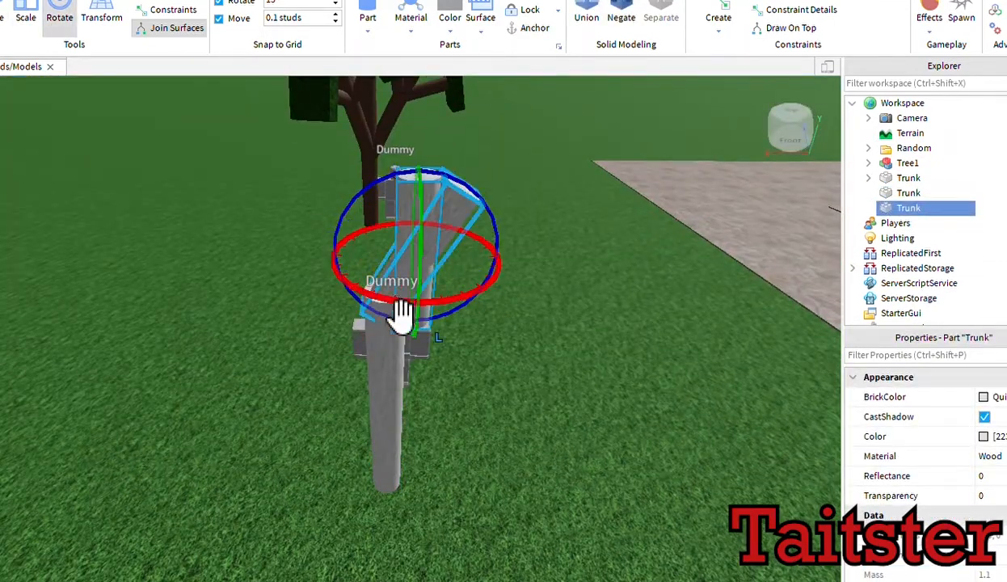
left_click_drag(338, 294, 312, 314)
right_click_drag(504, 285, 503, 285)
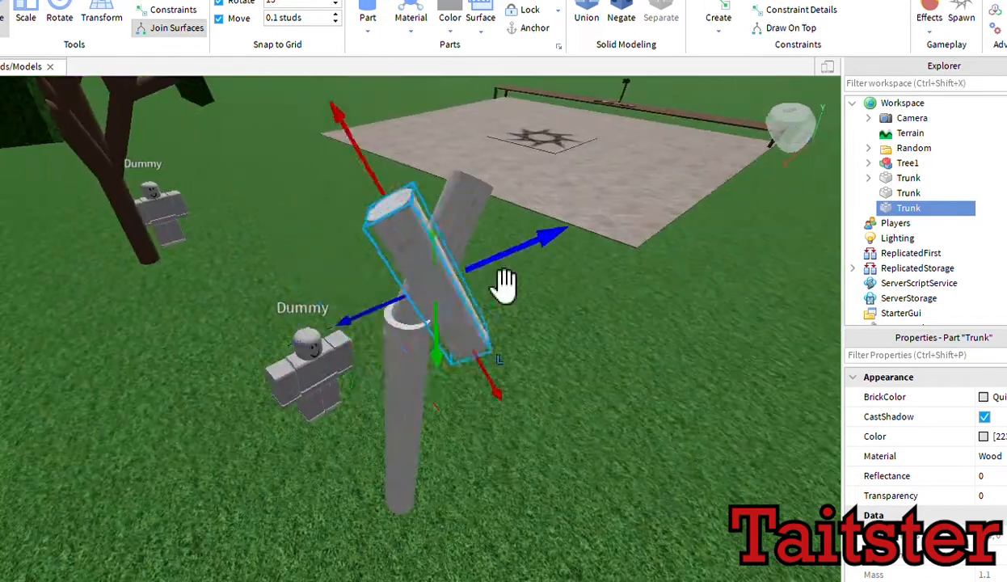
Step: Move the second birch branch so its base meets the first branch at the trunk's upper end
left_click_drag(503, 285, 454, 299)
right_click_drag(454, 299, 454, 299)
left_click_drag(453, 279, 418, 279)
right_click_drag(416, 276, 417, 276)
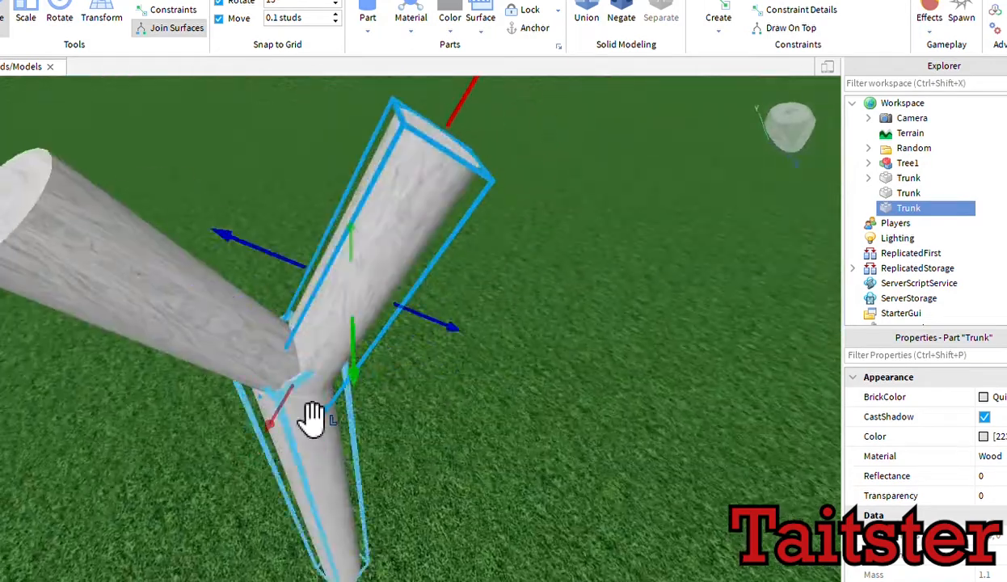
left_click_drag(312, 416, 310, 411)
left_click(477, 235)
right_click_drag(477, 235, 477, 234)
left_click(477, 235)
left_click(599, 362)
Step: Duplicate one of the birch branches and rotate the copy toward the third side of the trunk
right_click_drag(414, 292, 414, 292)
left_click(486, 360)
key("ctrl+d")
key("ctrl+4")
left_click_drag(501, 262, 504, 271)
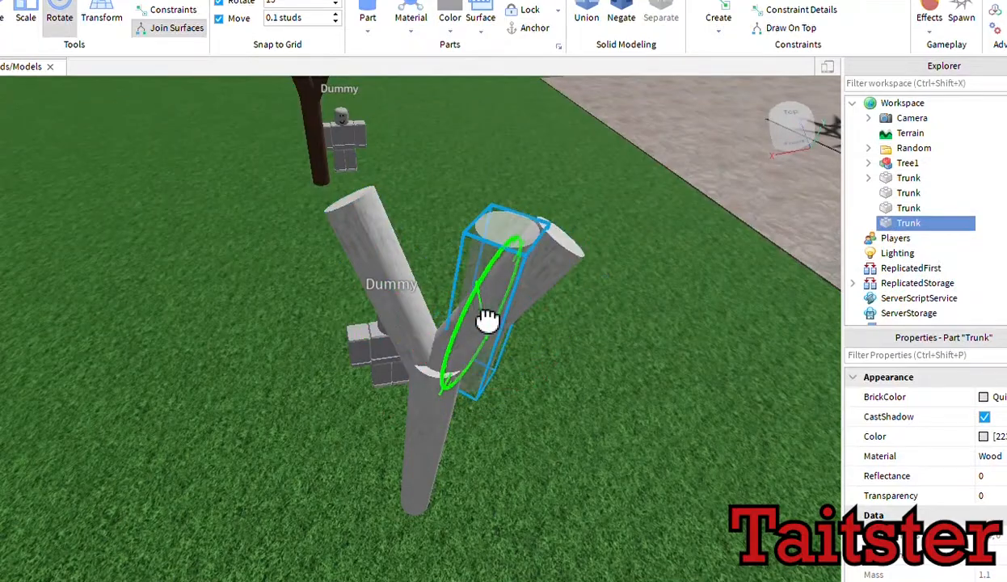
right_click_drag(505, 432, 501, 427)
Step: Readjust the third birch branch's rotation and move its base onto the fork, spreading the three branches evenly
key("ctrl+2")
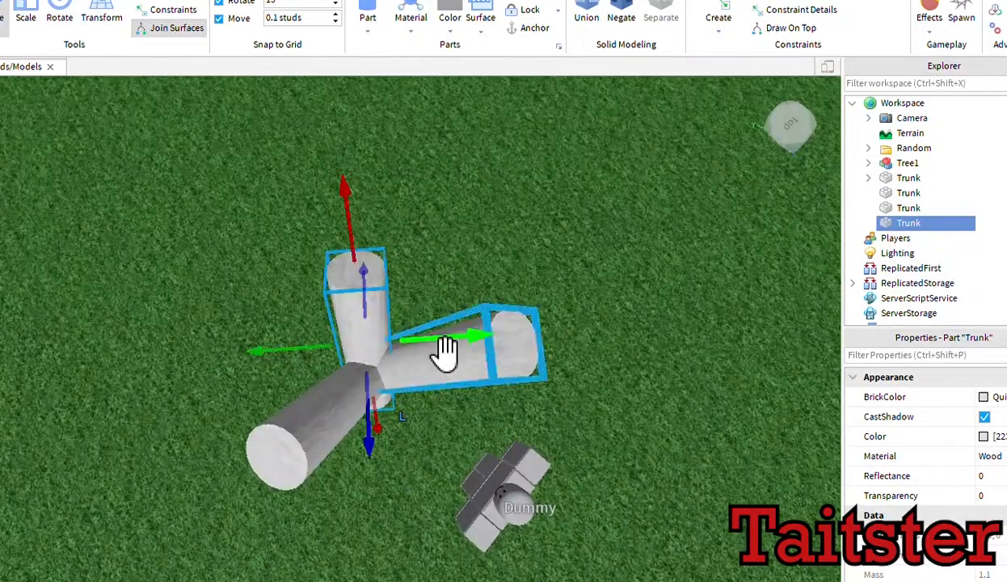
left_click_drag(408, 320, 374, 343)
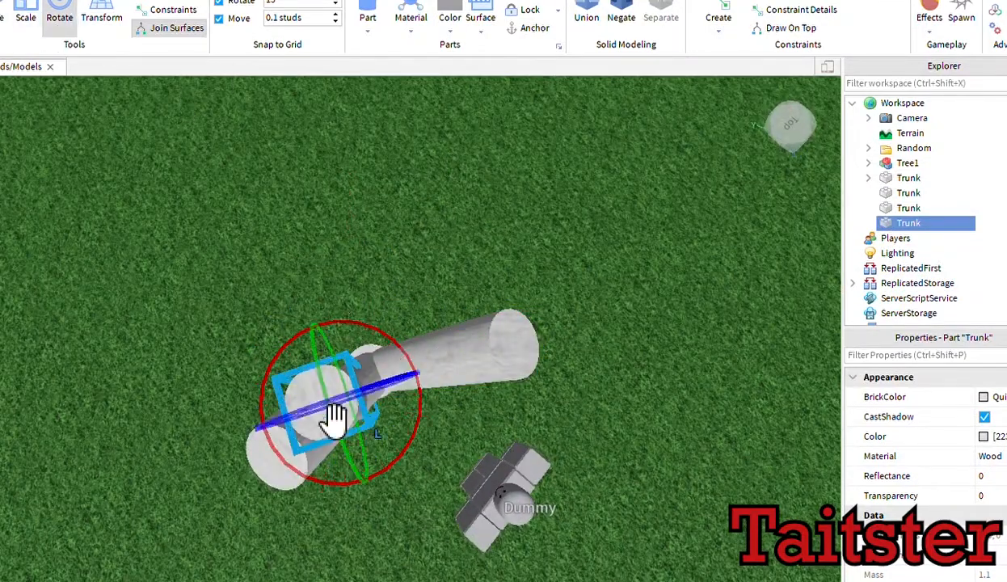
left_click_drag(335, 418, 344, 372)
left_click_drag(444, 388, 460, 384)
right_click_drag(420, 428, 404, 442)
left_click_drag(404, 439, 397, 404)
right_click_drag(404, 372, 408, 332)
left_click_drag(392, 303, 369, 279)
right_click_drag(368, 279, 354, 250)
left_click(354, 259)
Step: Scale the birch trunk upward so it rises above the ends of the three branches
left_click(401, 566)
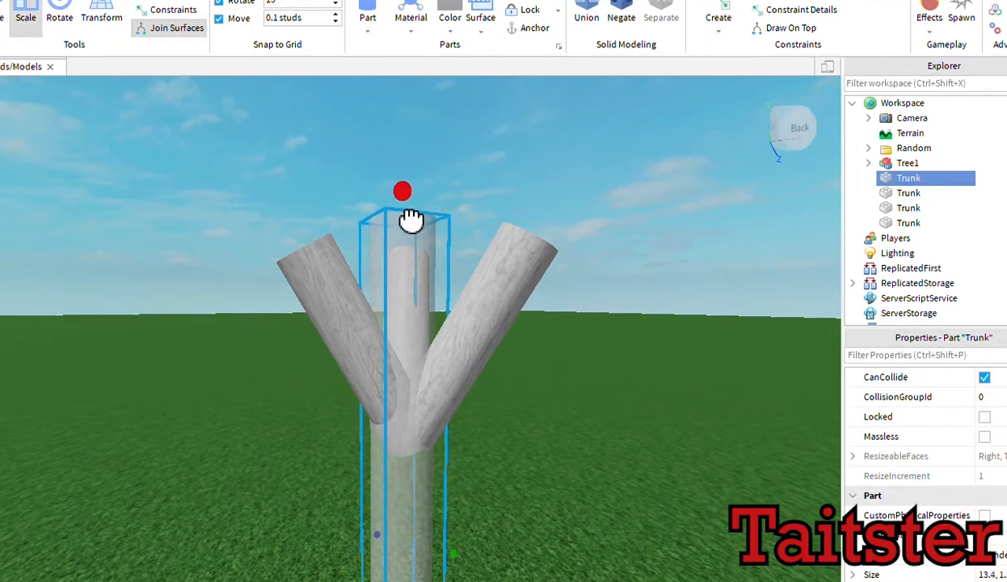
left_click_drag(409, 176, 409, 173)
left_click(484, 176)
scroll(483, 175, "down", 5)
right_click_drag(477, 167, 509, 190)
Step: Add a Leaf block at the birch branches with Grass material and the Artichoke colour
left_click(367, 11)
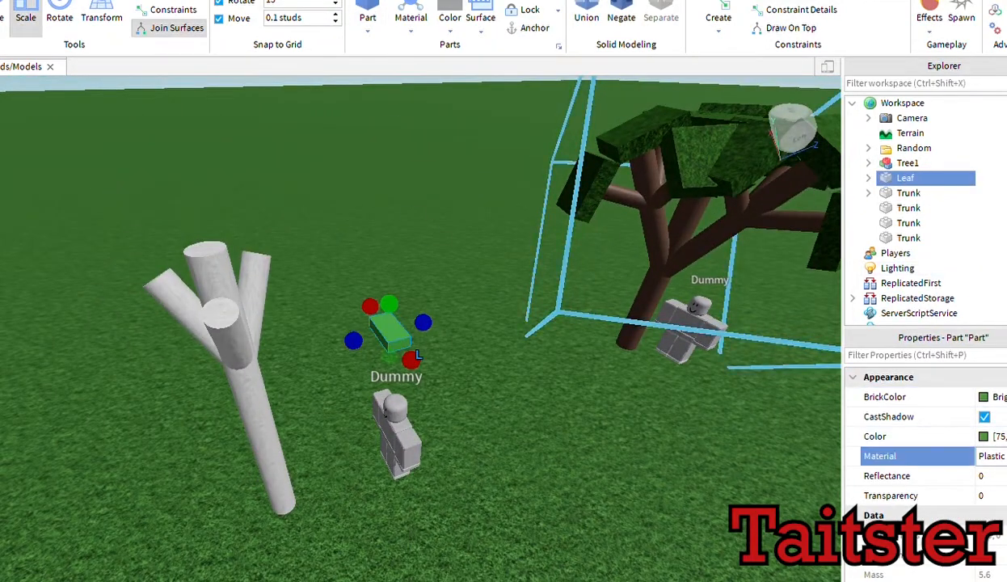
left_click_drag(236, 338, 241, 330)
left_click(993, 397)
left_click(847, 200)
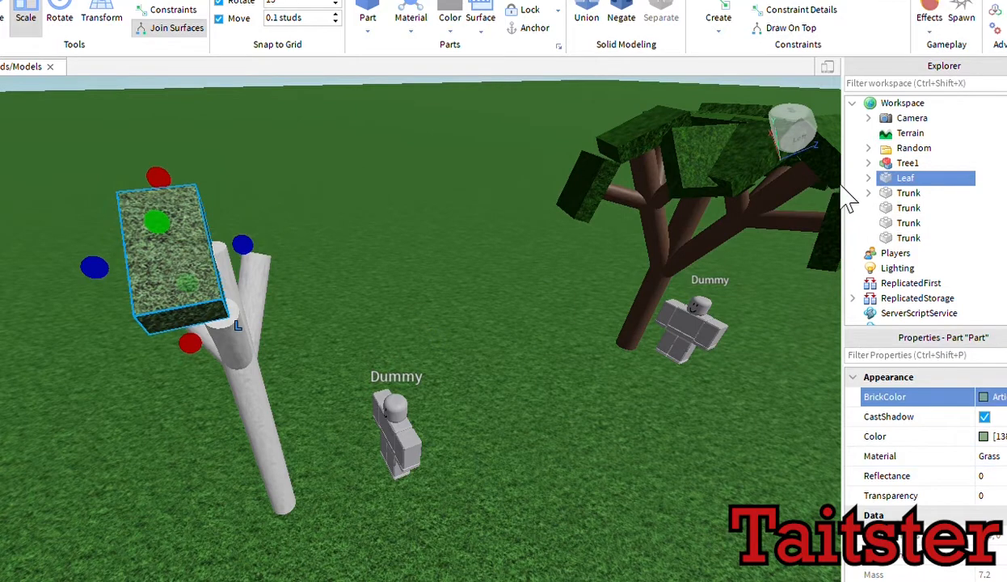
Step: Set the birch Leaf block's size to 3.5, 1, 3.5
scroll(914, 452, "down", 7)
key("Return")
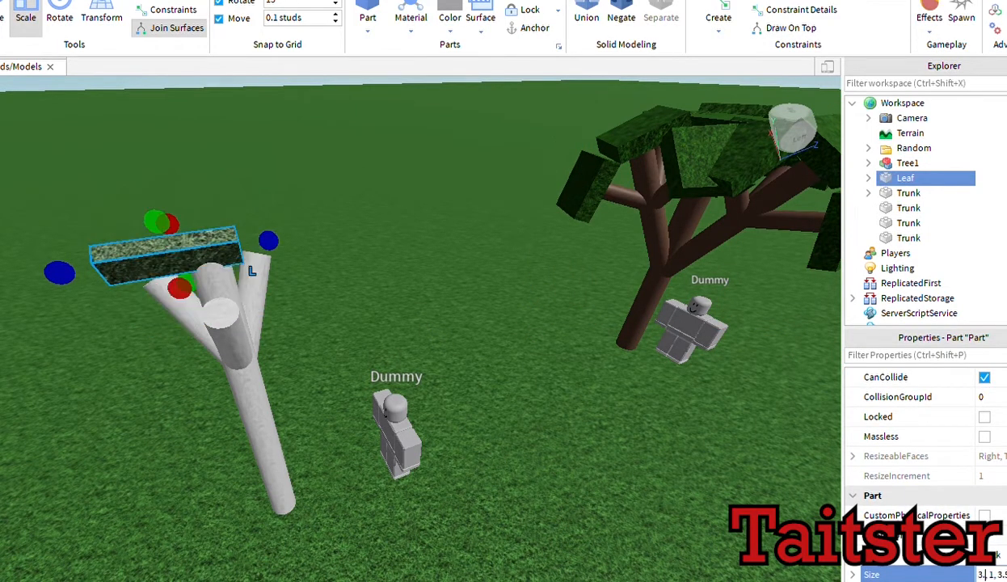
type("5")
key("Return")
Step: Tilt the Leaf block and position it over the end of one birch branch
left_click_drag(211, 289, 229, 304)
key("ctrl+2")
left_click_drag(225, 414, 232, 447)
left_click_drag(312, 300, 351, 294)
right_click_drag(351, 294, 329, 304)
Step: Duplicate the Leaf block, rotate the copy and place it over the second birch branch
key("ctrl+d")
left_click_drag(328, 304, 432, 414)
left_click_drag(550, 340, 581, 351)
left_click_drag(396, 279, 409, 316)
right_click_drag(409, 315, 316, 311)
Step: Duplicate the Leaf block once more and fit the rotated copy over the third birch branch
key("ctrl+d")
left_click_drag(291, 315, 378, 375)
left_click_drag(275, 335, 228, 349)
left_click_drag(438, 441, 453, 487)
right_click_drag(452, 487, 466, 507)
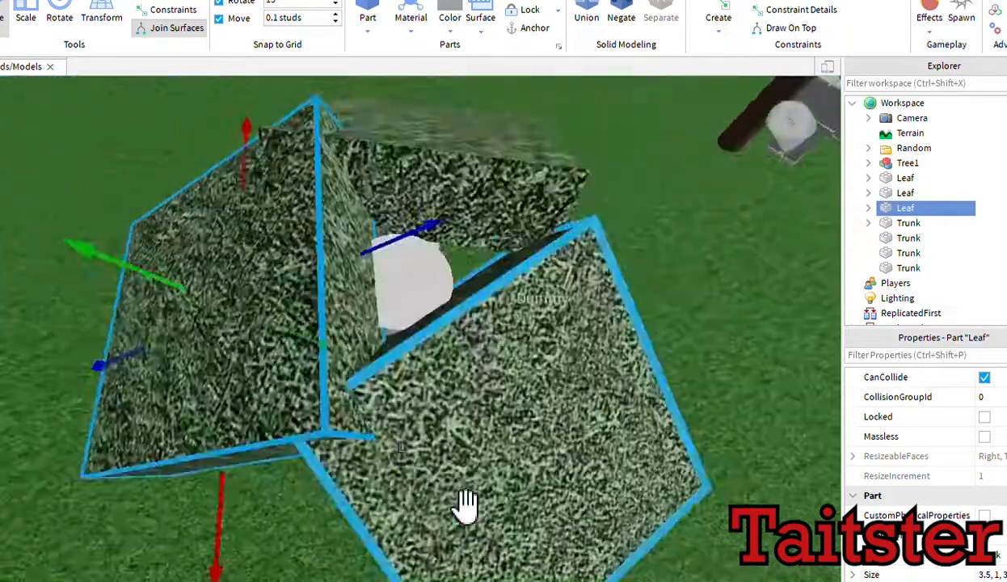
scroll(466, 507, "down", 2)
Step: Duplicate a Leaf block, level it and lower it over the birch trunk's top between the three tilted leaves
key("ctrl+d")
left_click_drag(339, 348, 432, 297)
left_click_drag(468, 128, 530, 90)
left_click_drag(485, 372, 497, 387)
right_click_drag(497, 386, 431, 174)
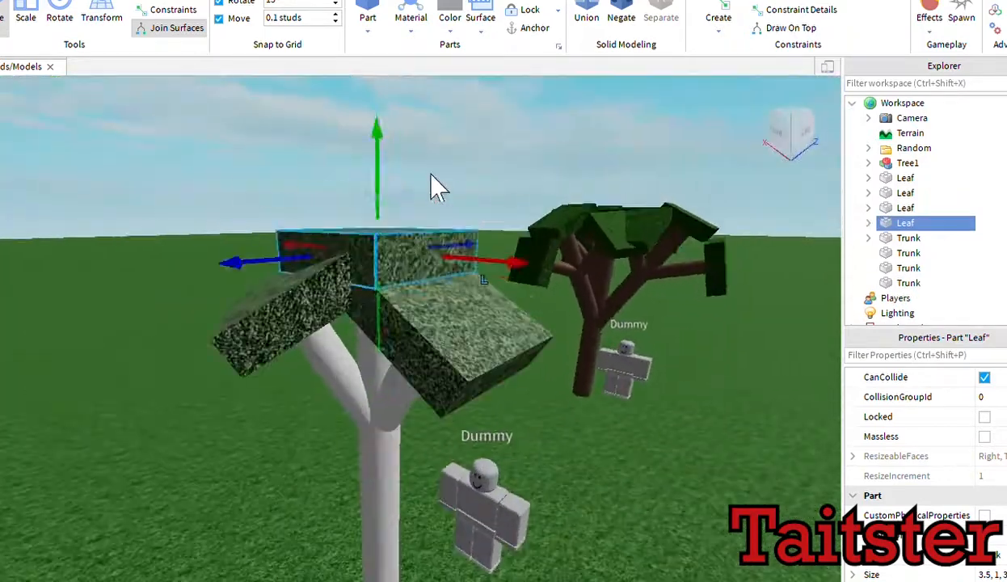
left_click_drag(378, 203, 388, 227)
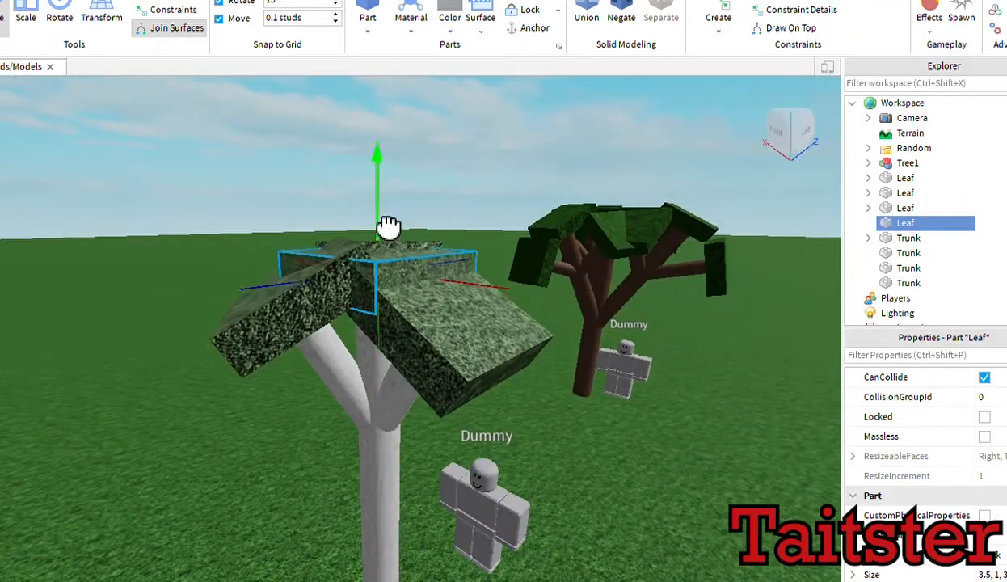
Step: Resize the level Leaf block on top of the birch so it fits between the tilted leaves
left_click(396, 314)
right_click_drag(396, 314, 351, 193)
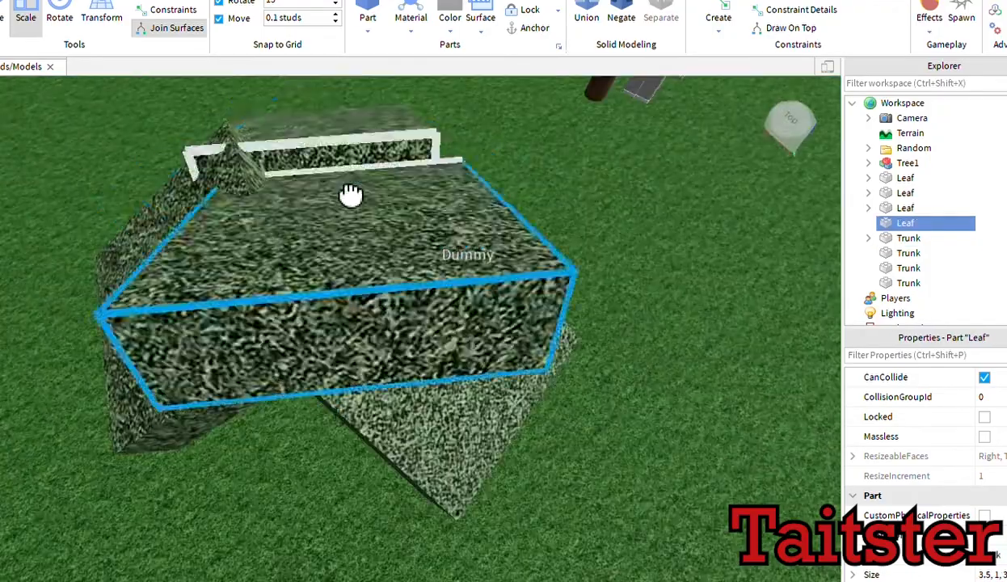
left_click_drag(351, 193, 319, 121)
left_click(3, 14)
right_click_drag(450, 315, 446, 205)
Step: Adjust the birch trunk's top and the level Leaf block's position so the leaves cover the trunk
left_click(311, 242)
left_click(26, 18)
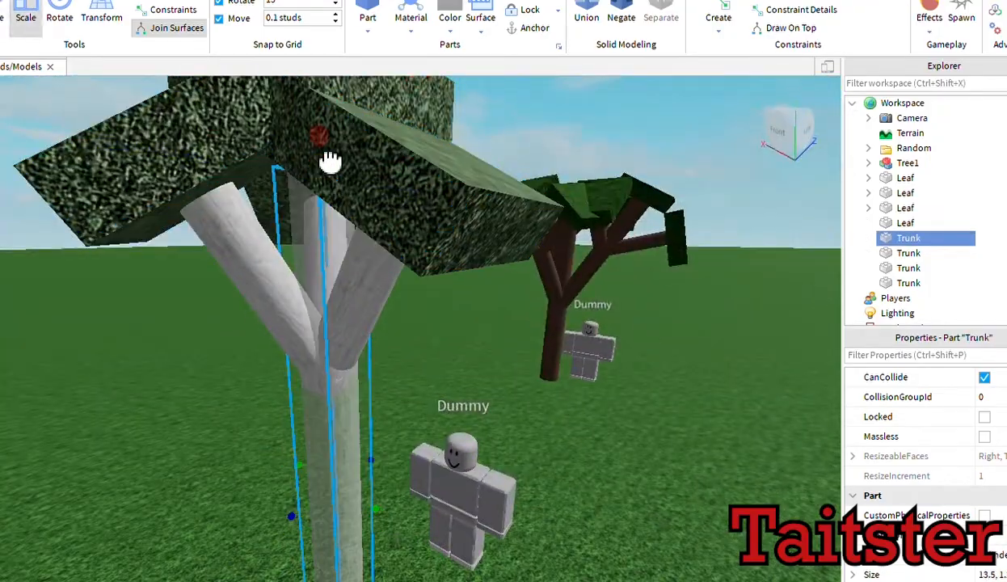
right_click_drag(330, 161, 340, 267)
left_click(346, 275)
key("ctrl+2")
right_click_drag(510, 317, 461, 463)
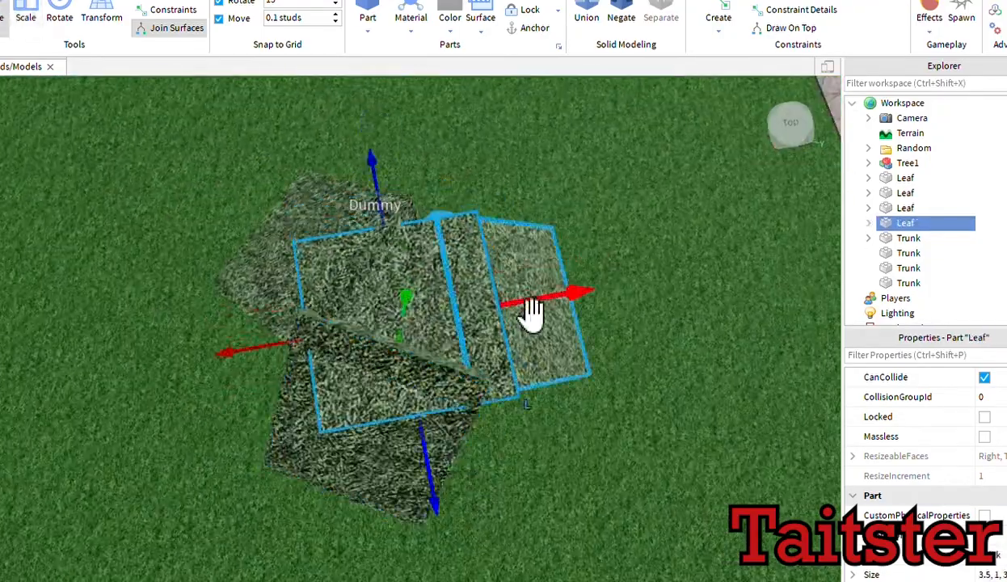
left_click(472, 235)
right_click_drag(531, 314, 472, 235)
key("s")
key("w")
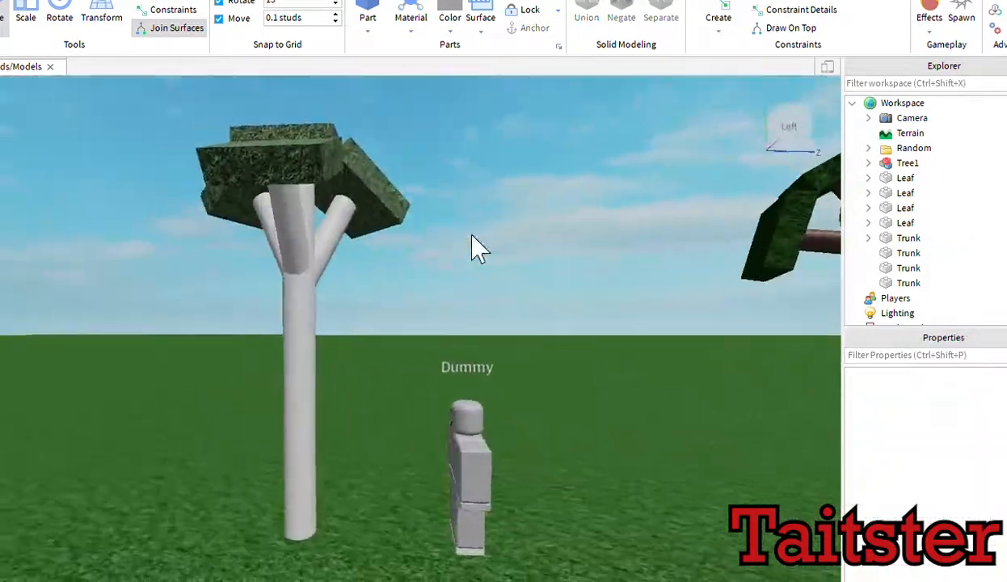
Step: Duplicate the birch's three tilted leaves and three branches, and lower the copies along the trunk as a second tier
left_click(283, 212)
left_click(343, 211, "ctrl")
left_click(411, 169, "ctrl")
right_click_drag(412, 169, 326, 161)
left_click(326, 162, "ctrl")
left_click(263, 255, "ctrl")
left_click(591, 2)
left_click(841, 18)
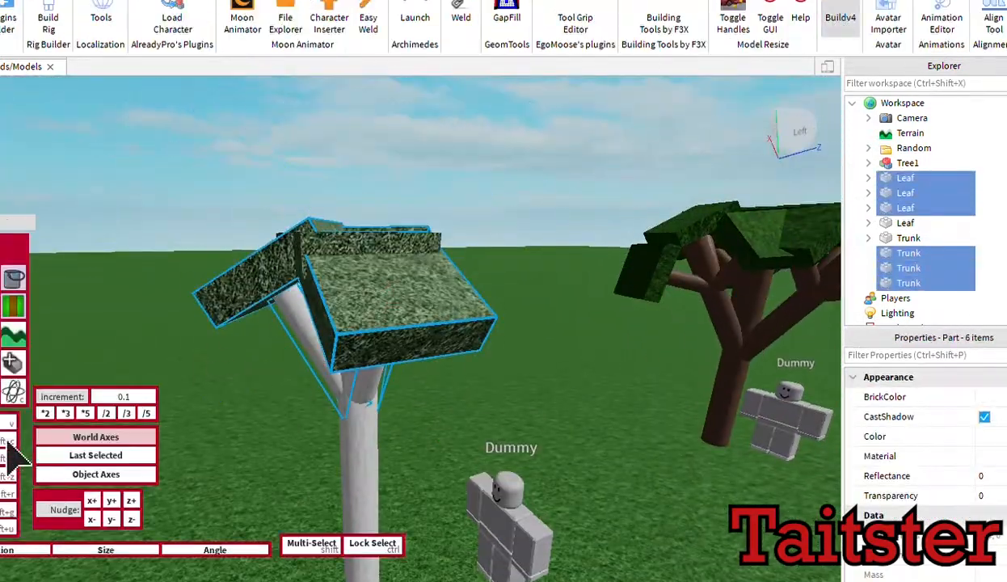
key("ctrl+d")
left_click_drag(348, 178, 348, 307)
right_click_drag(403, 307, 406, 203)
left_click_drag(405, 199, 405, 175)
right_click_drag(602, 238, 602, 240)
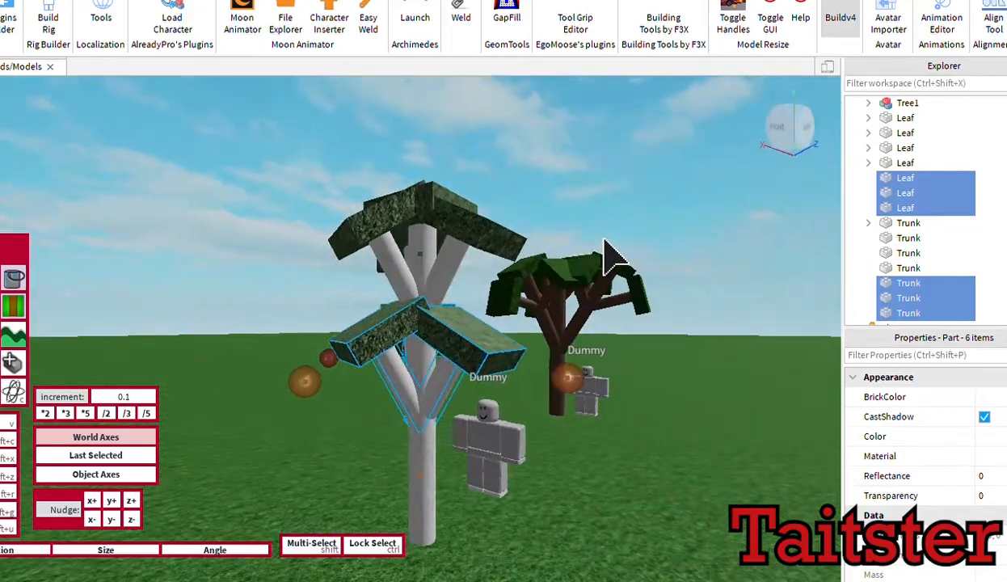
Step: Delete the copied lower tier of leaves and branches from the birch
key("Delete")
left_click(841, 18)
right_click_drag(683, 91, 685, 91)
key("w")
key("s")
key("w")
key("s")
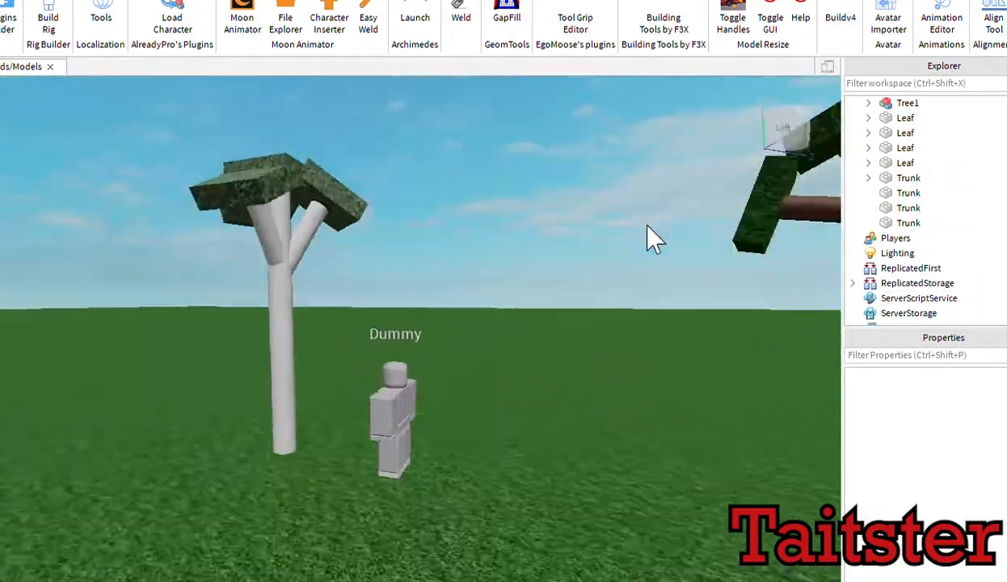
Step: Set the BrickColor of the birch's trunk and three branches to a mid grey
key("w")
left_click(235, 311)
left_click(257, 233, "ctrl")
right_click_drag(258, 233, 258, 233)
left_click(262, 174, "ctrl")
left_click(224, 176, "ctrl")
left_click(984, 397)
left_click(858, 360)
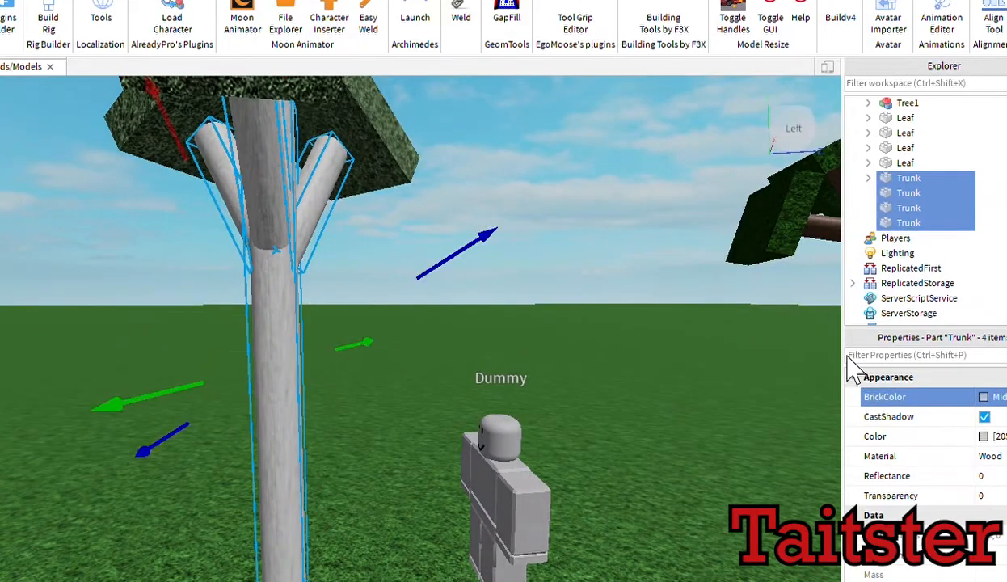
Step: Group all the birch's Leaf and Trunk parts into one model named Burch Tree
left_click(601, 169)
right_click_drag(600, 169, 599, 177)
key("s")
key("a")
left_click(908, 224)
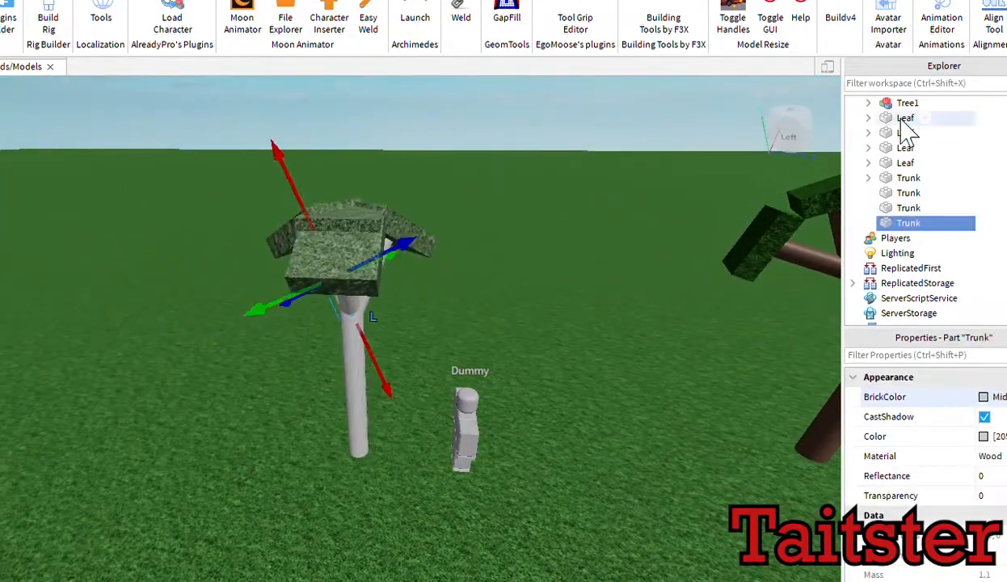
key("ctrl+g")
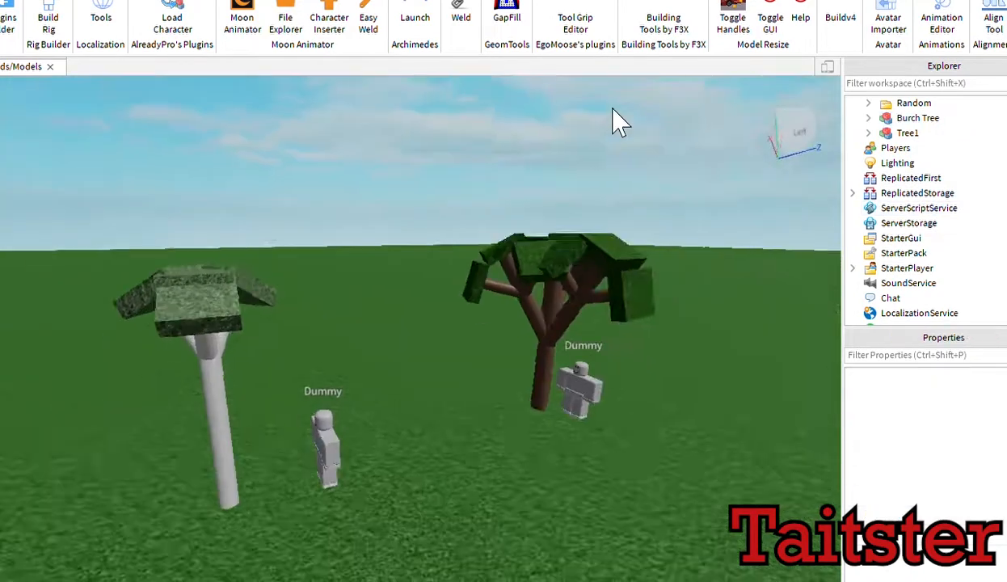
key("w")
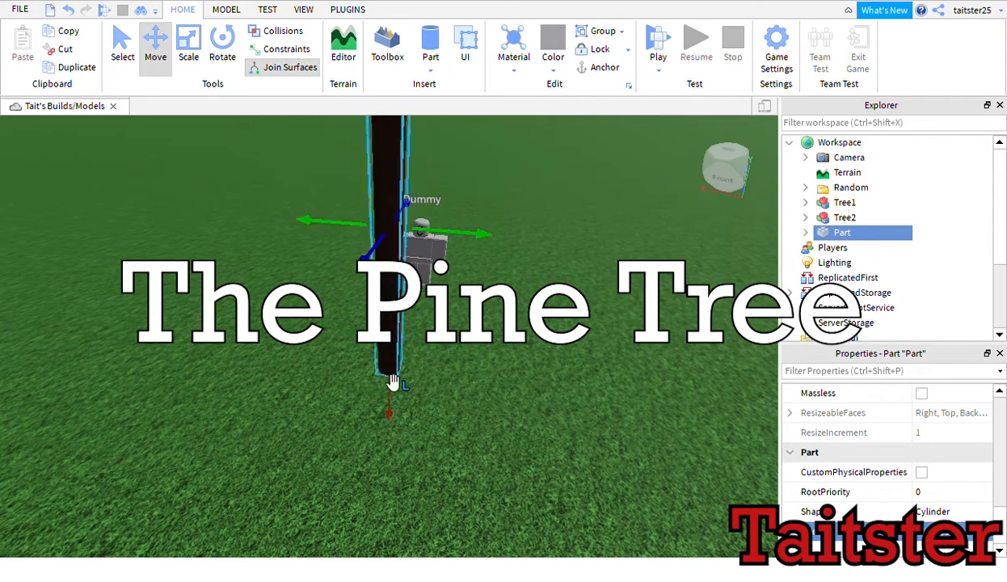
Step: Insert a block named Leaf by the pine trunk, with BrickColor Parsley green and material Grass
left_click(227, 10)
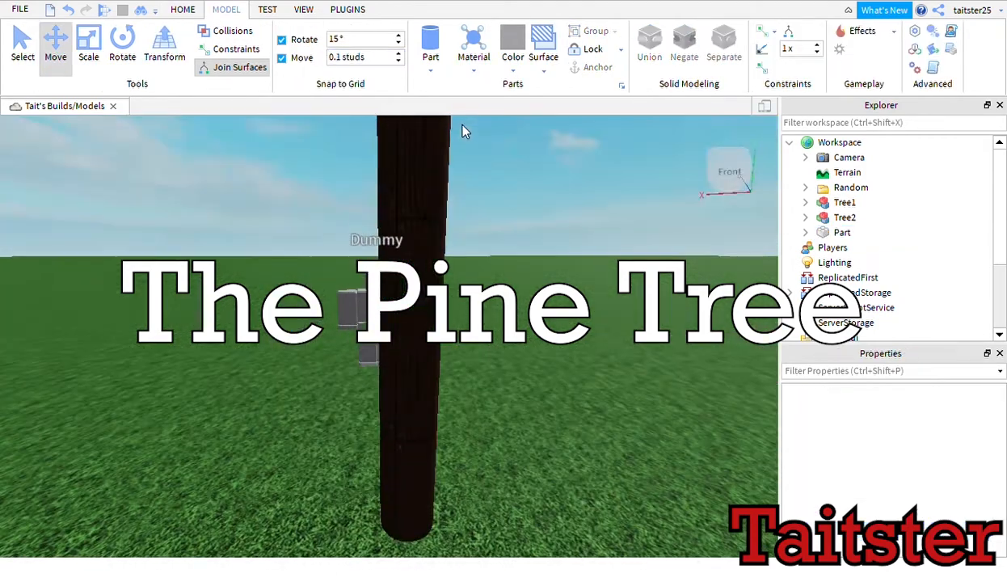
left_click(430, 40)
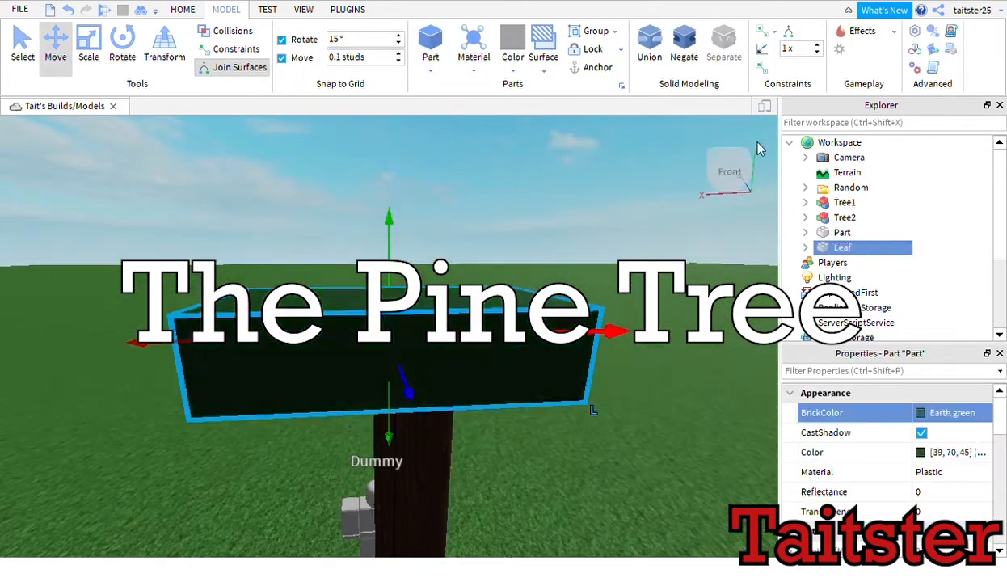
left_click(952, 472)
left_click(1000, 432)
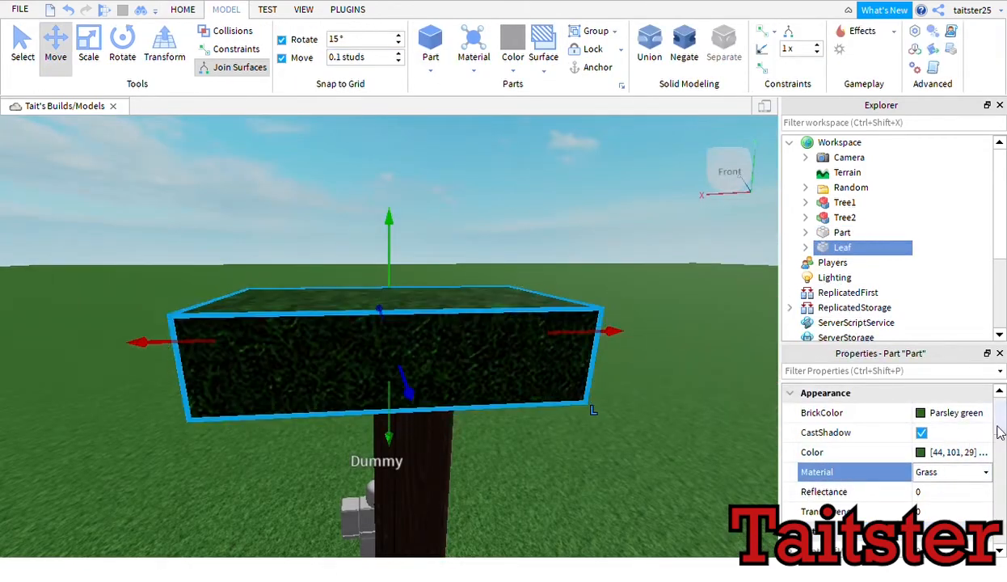
Step: Change the size of the pine's Leaf block to make it a thin, flat slab
scroll(592, 410, "up", 3)
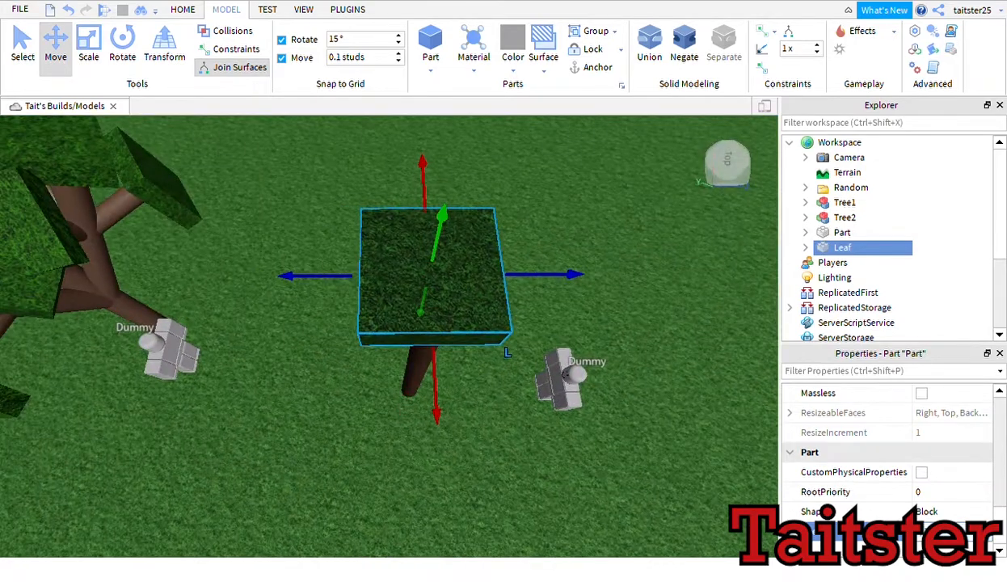
key("Return")
right_click_drag(469, 380, 596, 337)
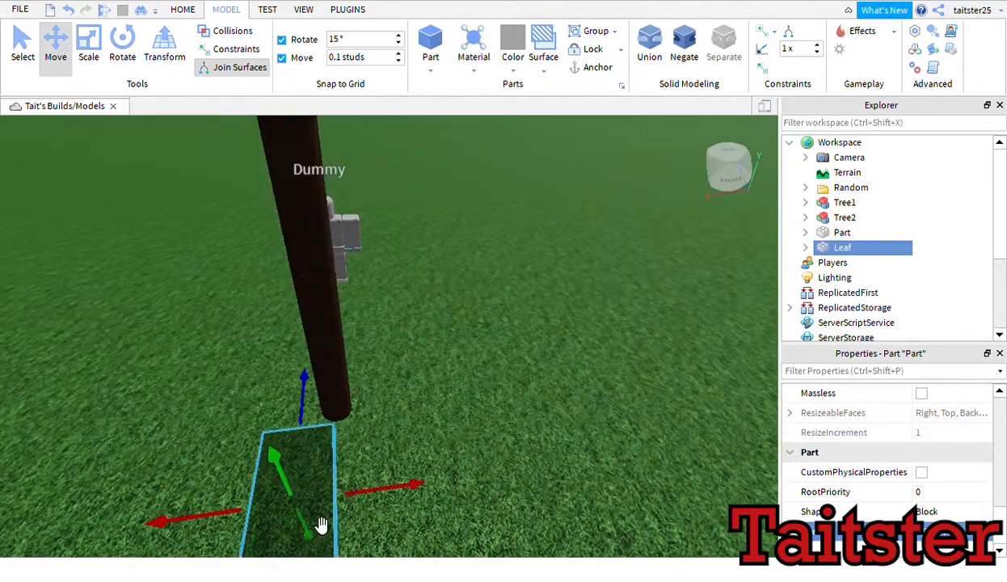
right_click_drag(322, 522, 433, 450)
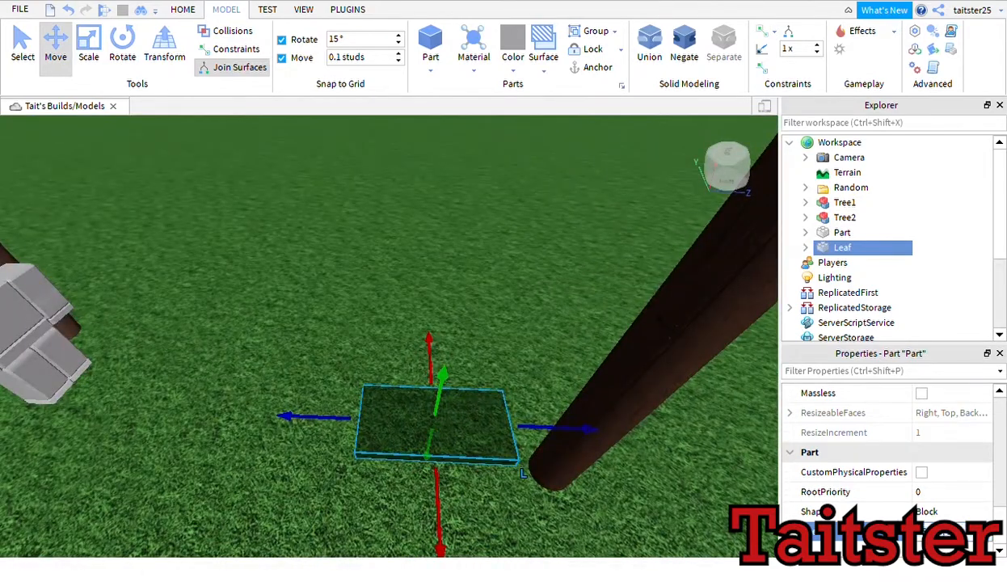
right_click_drag(705, 422, 705, 422)
Step: Raise the Leaf slab beside the pine trunk and rotate it into a tilted position
left_click_drag(371, 364, 386, 282)
left_click_drag(440, 378, 412, 378)
left_click_drag(291, 286, 254, 188)
left_click(122, 44)
left_click_drag(354, 237, 353, 238)
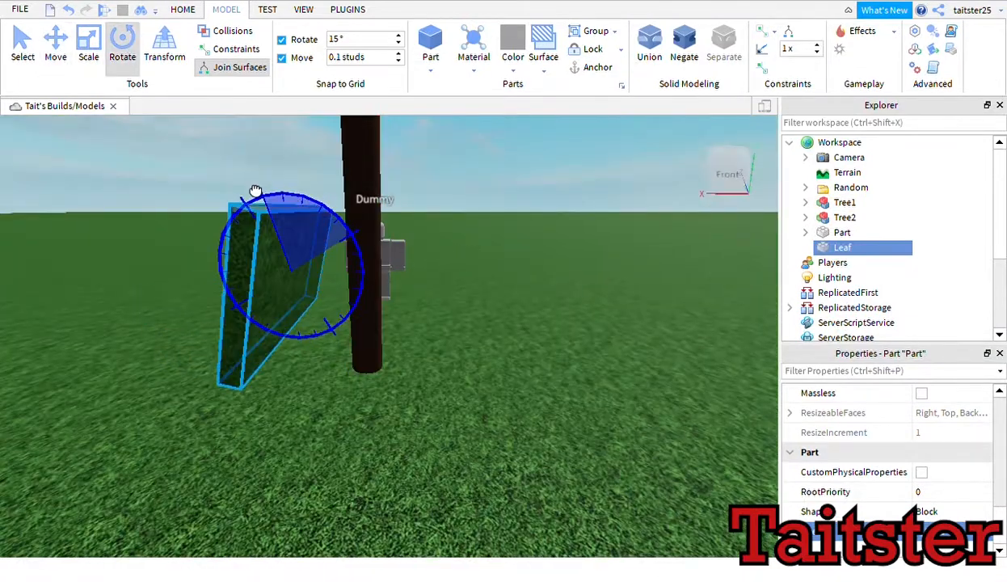
Step: Duplicate the tilted Leaf slab, rotate the copy and shift it so the two slabs meet along one edge
key("ctrl+d")
left_click_drag(297, 217, 391, 380)
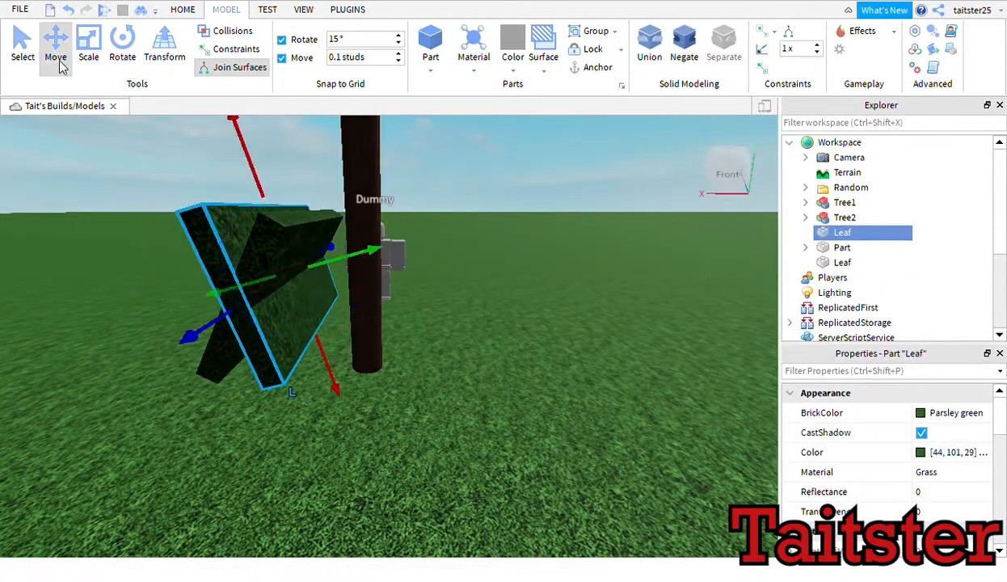
left_click_drag(375, 251, 414, 241)
left_click_drag(373, 364, 368, 351)
right_click_drag(368, 351, 376, 234)
left_click_drag(376, 215, 377, 221)
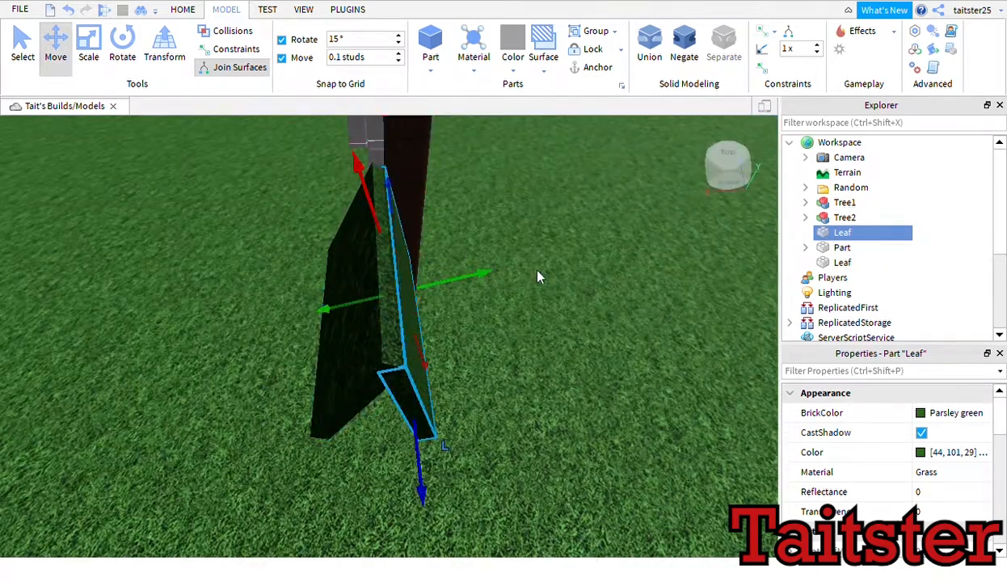
right_click_drag(537, 271, 537, 271)
left_click_drag(508, 322, 477, 331)
scroll(429, 219, "down", 2)
left_click_drag(354, 207, 358, 224)
Step: Rotate the copied Leaf slab so it slopes away from the other one in a roof shape
left_click(477, 196)
right_click_drag(477, 195, 477, 201)
left_click(416, 283)
key("ctrl+4")
left_click_drag(424, 255, 370, 384)
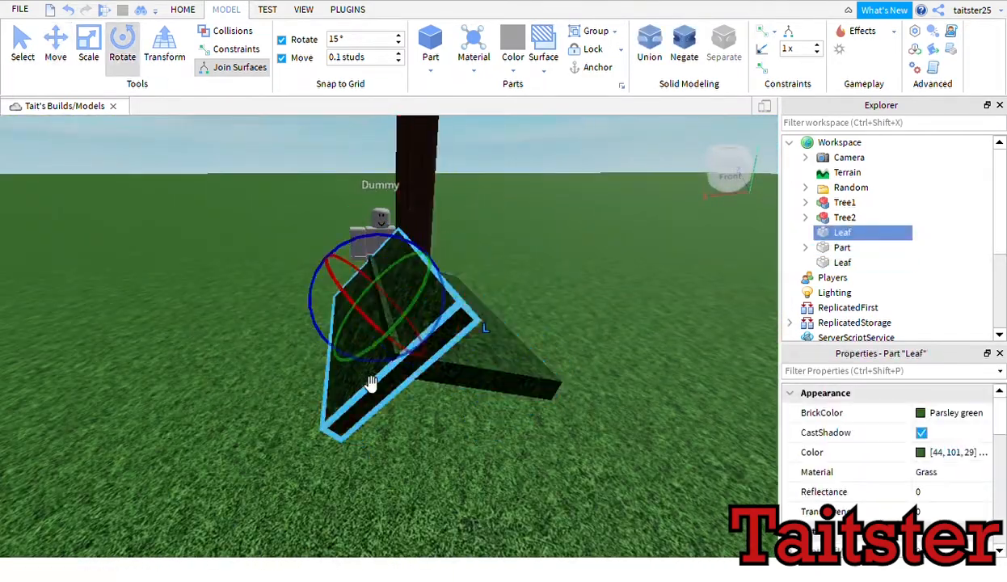
left_click(509, 161)
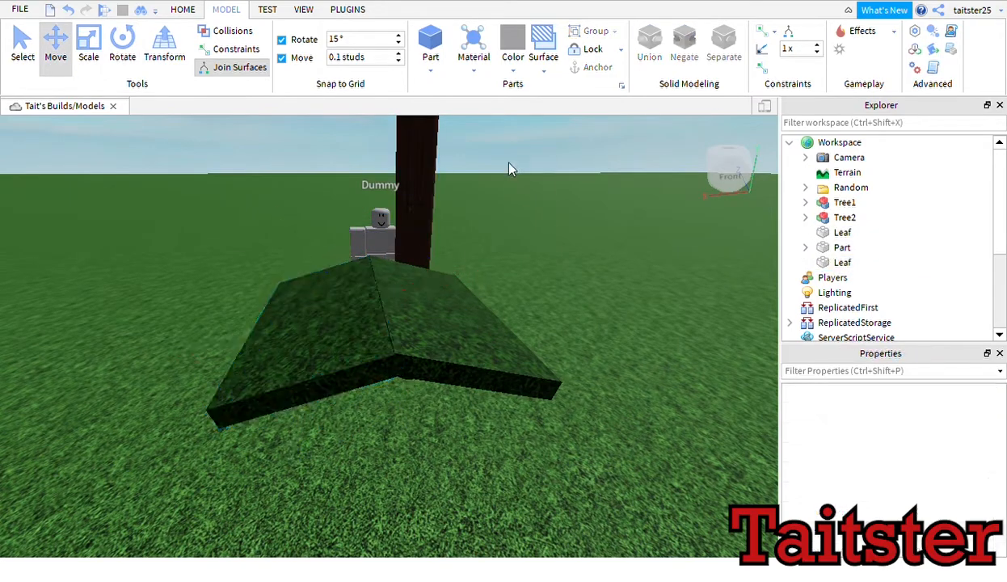
scroll(509, 161, "up", 5)
scroll(508, 169, "down", 5)
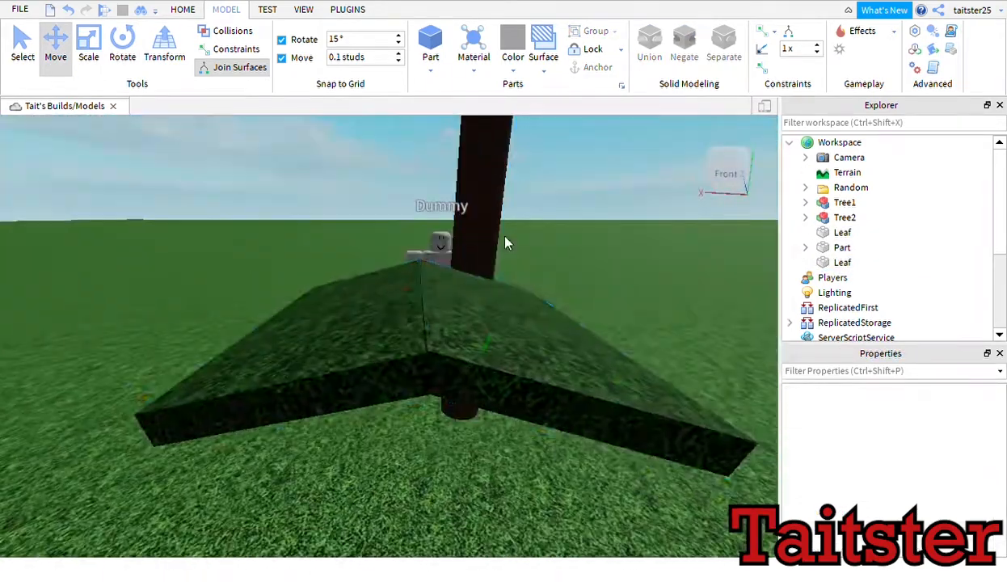
Step: Adjust the tilt of the original Leaf slab so the pair forms an even peaked roof
left_click(386, 287)
scroll(224, 394, "up", 5)
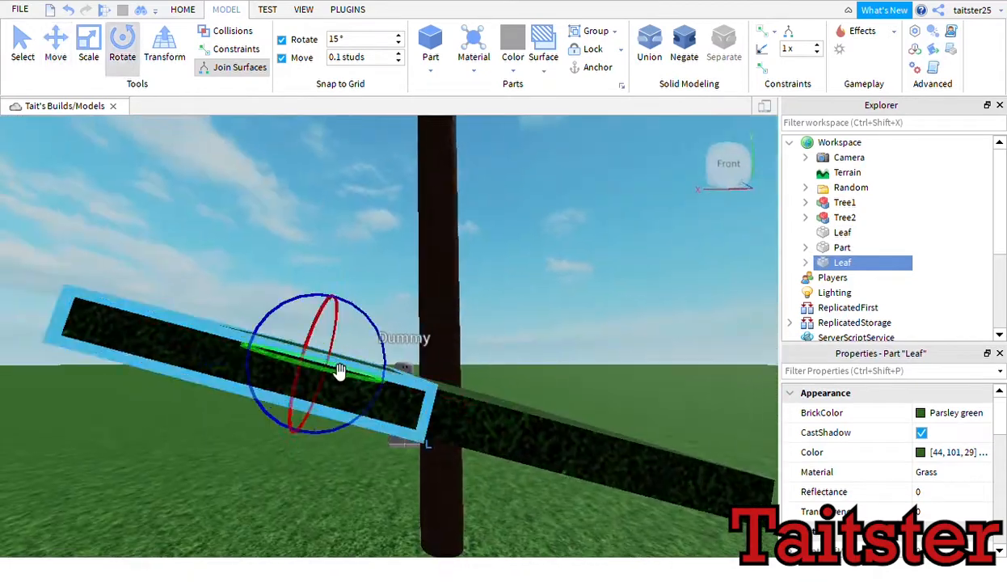
left_click_drag(337, 371, 314, 349)
key("ctrl+2")
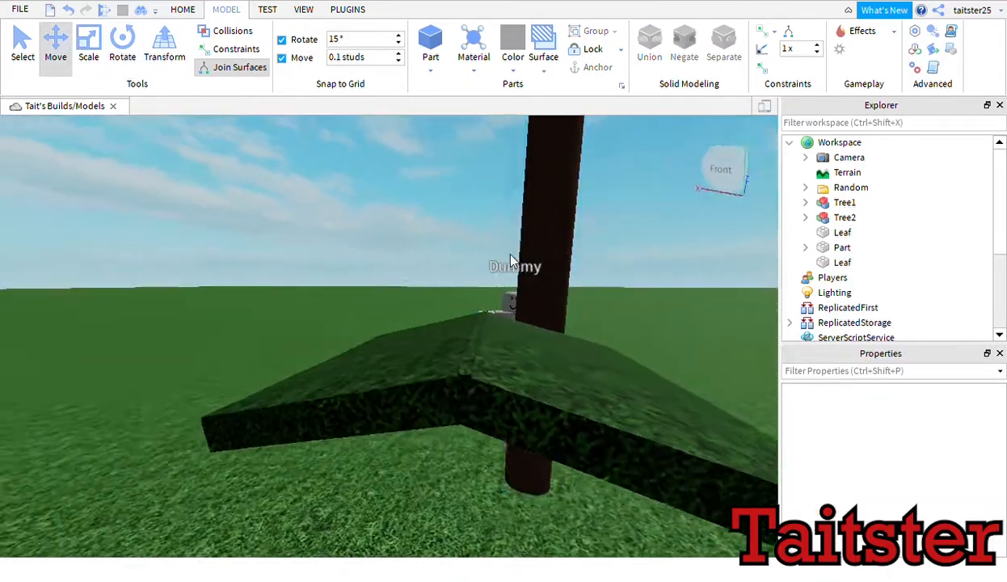
left_click(560, 389)
right_click_drag(511, 261, 523, 282)
left_click(521, 279)
left_click(429, 311)
left_click(341, 61)
key("Delete")
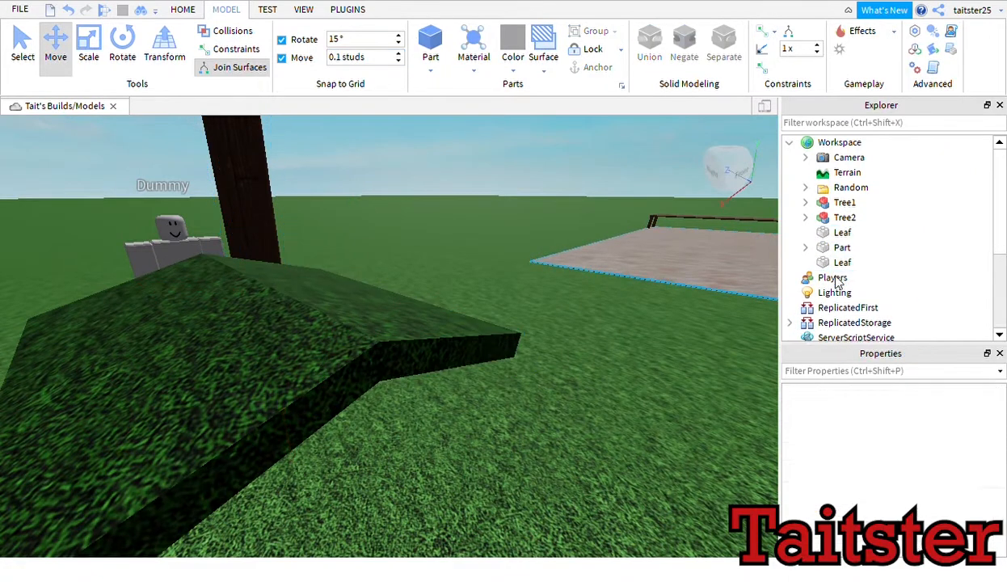
Step: Add a shortened copy of the pine trunk cylinder and lay it horizontally as a branch near the leaves
key("ctrl+z")
left_click(846, 280)
key("s")
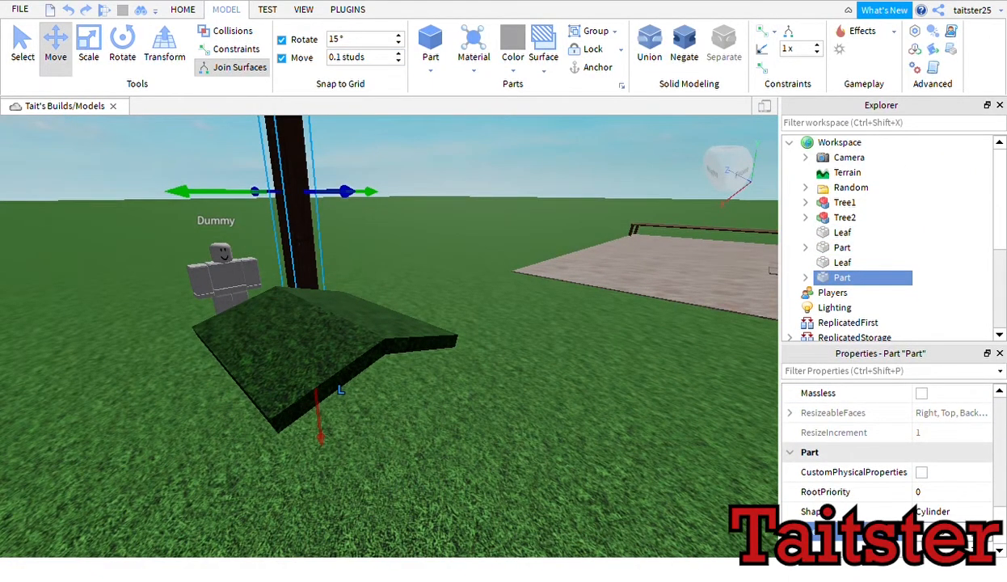
right_click_drag(452, 220, 445, 220)
key("e")
right_click_drag(445, 257, 437, 257)
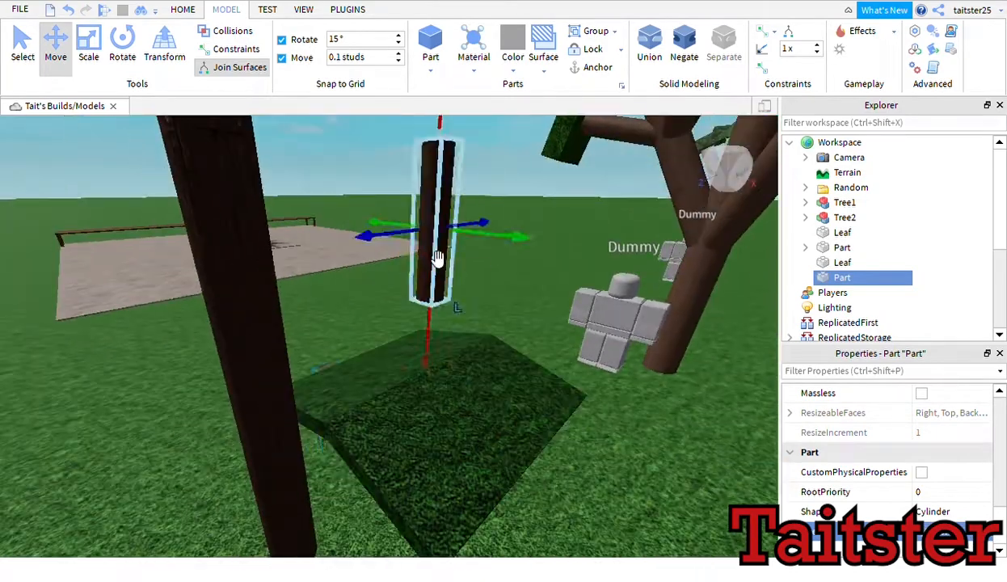
key("ctrl+t")
right_click_drag(396, 378, 424, 377)
key("q")
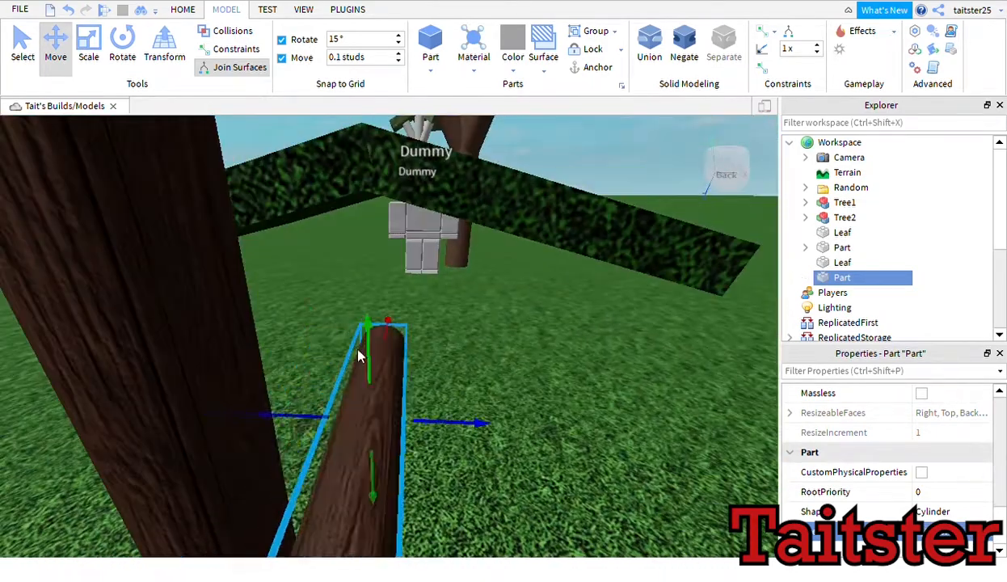
Step: Move the horizontal branch cylinder underneath the peak of the two Leaf slabs, with one end facing the trunk
right_click_drag(358, 356, 407, 142)
key("e")
left_click_drag(449, 338, 470, 339)
right_click_drag(518, 295, 539, 283)
left_click_drag(541, 275, 589, 267)
mouse_move(589, 268)
right_mouse_down()
mouse_move(589, 243)
mouse_move(590, 268)
right_mouse_up()
left_click(589, 267)
left_click(396, 367)
right_click_drag(396, 367, 429, 356)
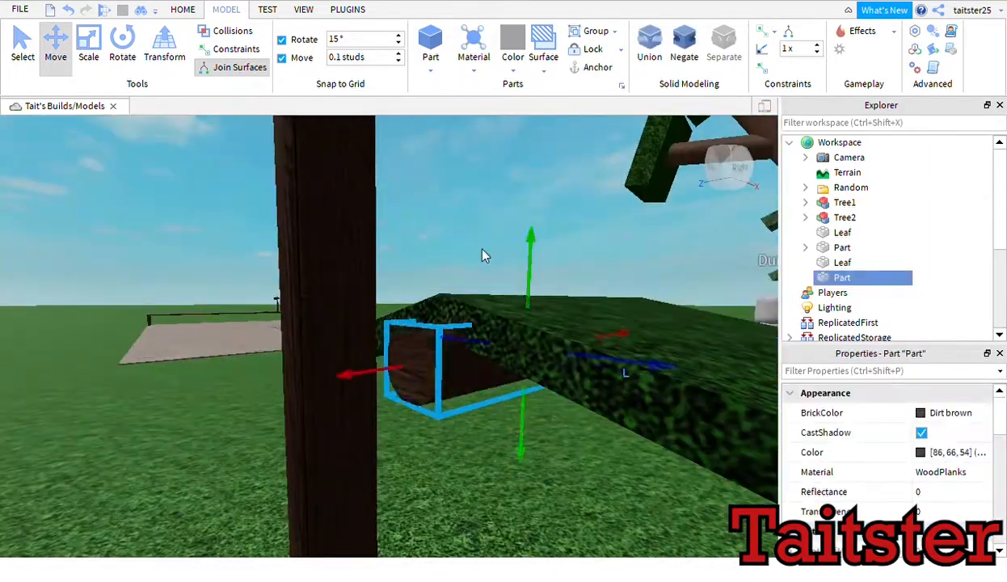
Step: Group the two Leaf slabs and the branch cylinder into a model named Branch
left_click(482, 250)
right_click_drag(482, 250, 526, 245)
left_click(488, 257)
left_click(443, 271, "ctrl")
key("ctrl+g")
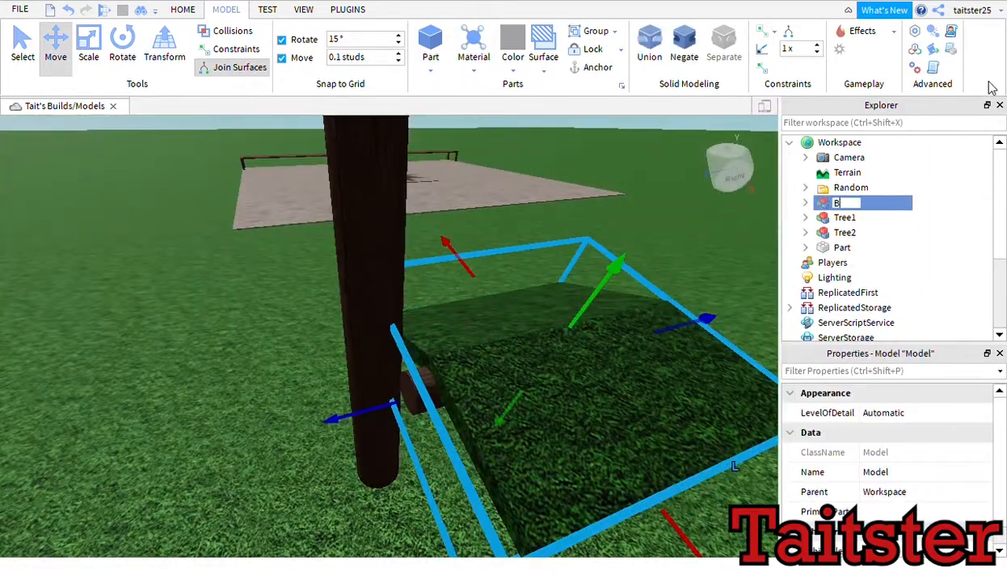
Step: Tilt the Branch model with the Build v4 plugin's rotation, using an increment of 5
left_click(124, 43)
right_click_drag(437, 299, 446, 266)
left_click(348, 10)
left_click(737, 33)
left_click(78, 354)
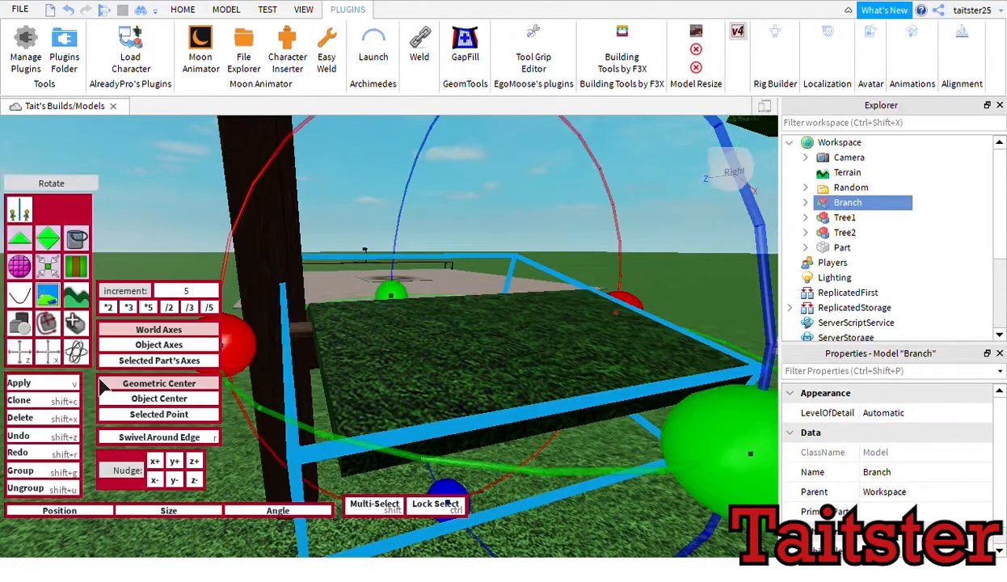
left_click_drag(223, 342, 128, 265)
Step: Move the Branch model with a 0.1 increment until its inner end meets the centre of the pine trunk
left_click(19, 352)
right_click_drag(405, 300, 351, 335)
left_click(186, 357)
type("0.1")
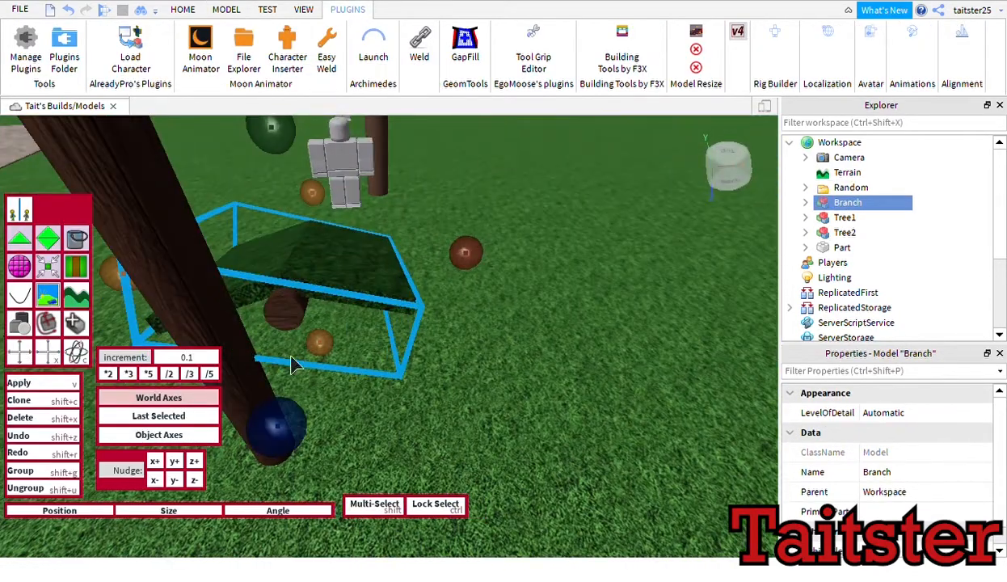
right_click_drag(294, 364, 420, 348)
left_click_drag(501, 262, 576, 283)
right_click_drag(602, 348, 633, 394)
left_click_drag(601, 391, 622, 406)
right_click_drag(622, 405, 626, 356)
left_click_drag(628, 349, 639, 351)
right_click_drag(642, 352, 672, 414)
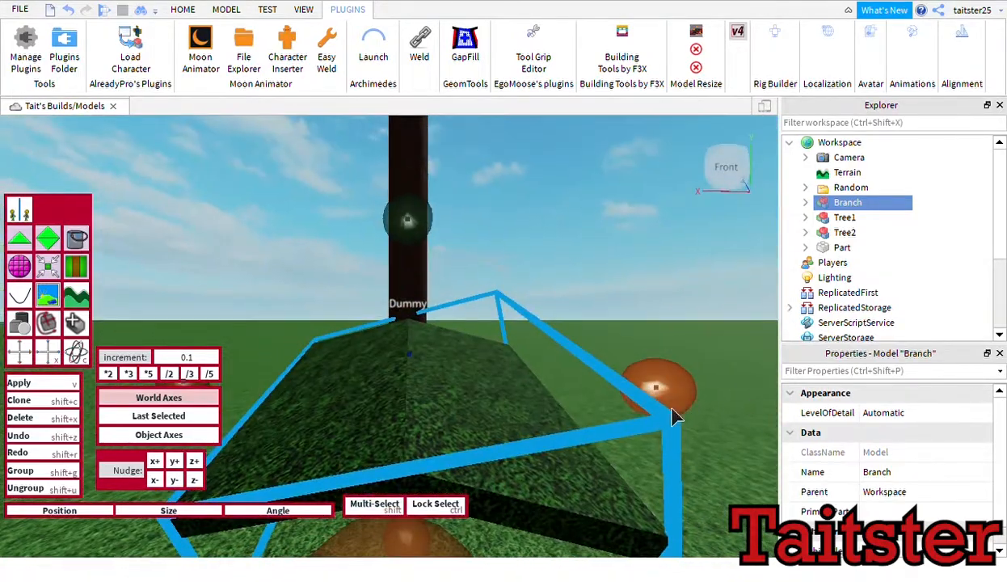
left_click_drag(672, 413, 666, 396)
right_click_drag(641, 265, 641, 265)
Step: Duplicate the Branch model and rotate the copy 180 degrees around the vertical axis
key("ctrl+d")
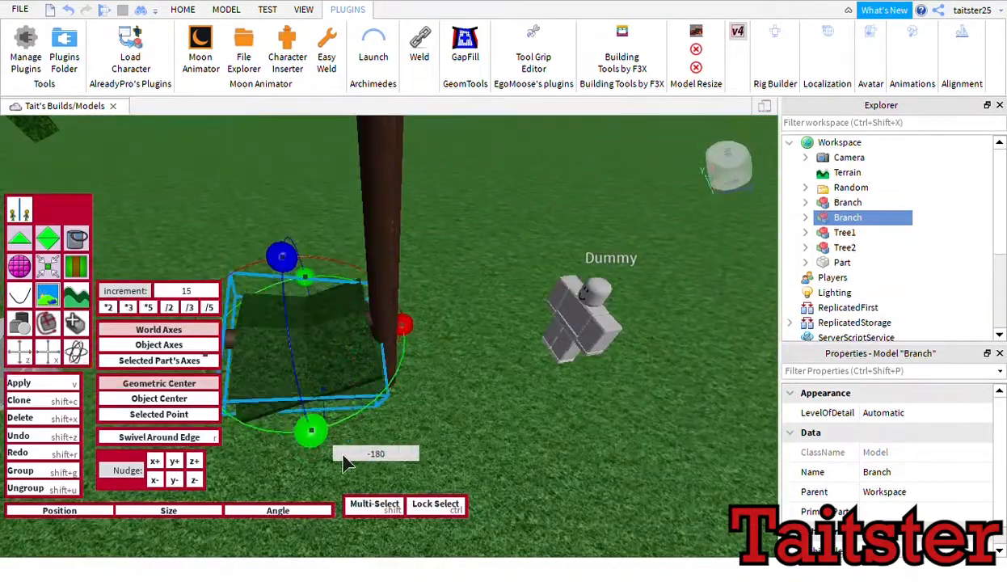
left_click_drag(496, 340, 605, 338)
right_click_drag(605, 338, 479, 247)
left_click(494, 227, "shift")
Step: Duplicate the two opposite Branch models and rotate the copies to form a cross around the pine trunk
left_click(806, 203)
left_click(848, 203)
left_click(848, 217, "shift")
key("ctrl+d")
key("c")
left_click_drag(380, 356, 566, 412)
scroll(566, 413, "down", 3)
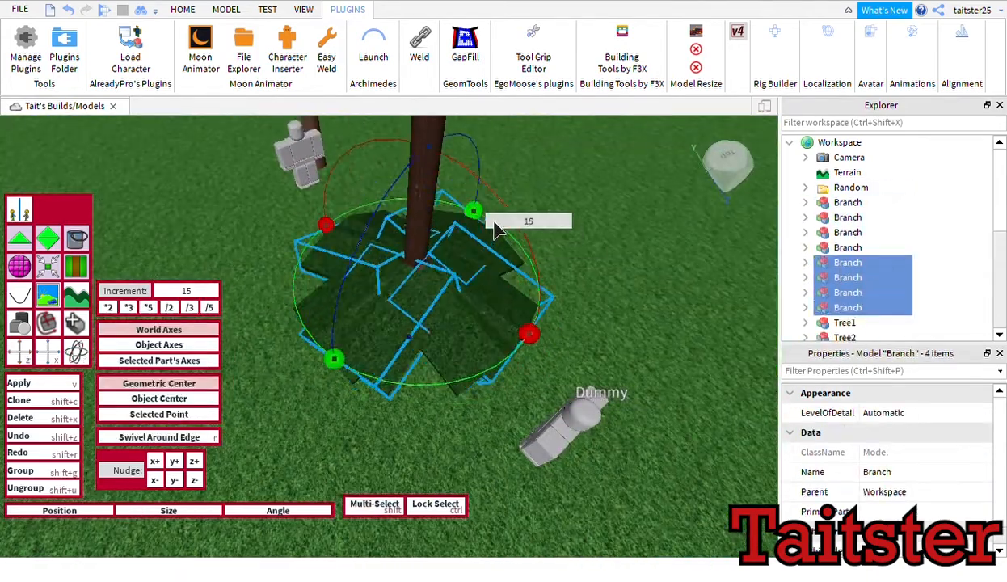
Step: Try rotating copies of the four Branch models in 15-degree increments to fill the gaps, and undo the ring of copies
left_click_drag(494, 221, 637, 286)
right_click_drag(637, 286, 617, 254)
left_click(602, 264)
key("ctrl+z")
key("ctrl+z")
Step: Delete the spare Branch copy and narrow both Leaf slabs of the remaining Branch with Scale, snapping at 0.1 studs
left_click(604, 274)
left_click(859, 247)
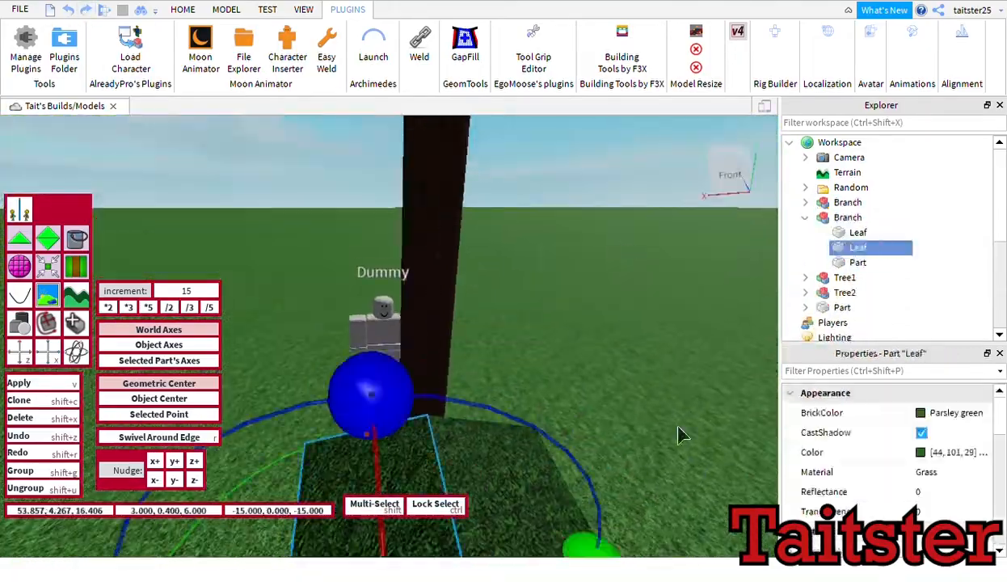
right_click_drag(679, 434, 679, 436)
left_click(737, 32)
left_click(227, 10)
left_click(89, 45)
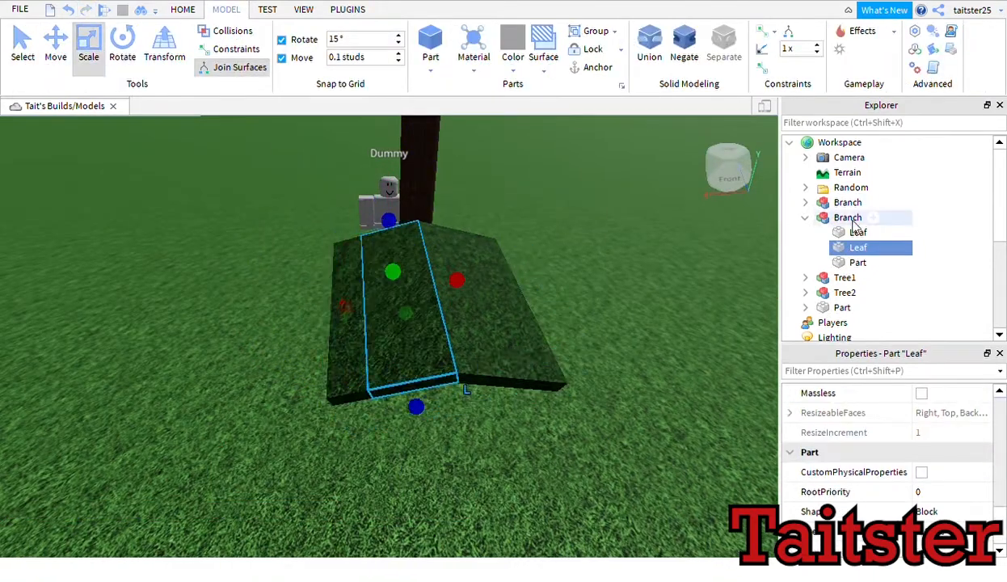
left_click(851, 218)
left_click(483, 358)
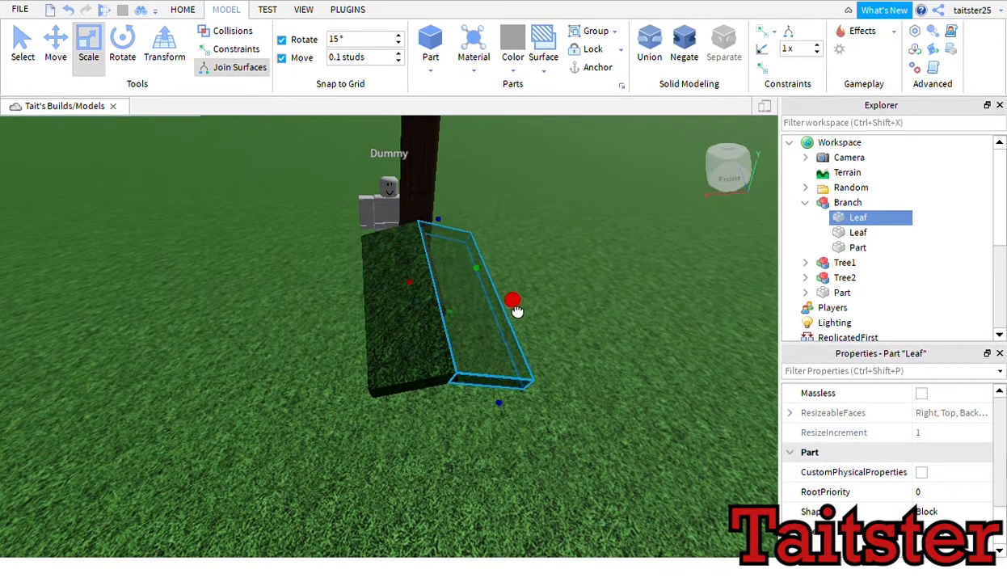
Step: Duplicate the narrowed Branch model and rotate the copy with Build v4 to point away from the original
left_click(837, 207)
key("ctrl+d")
left_click(348, 10)
left_click(737, 32)
right_click_drag(502, 279, 503, 280)
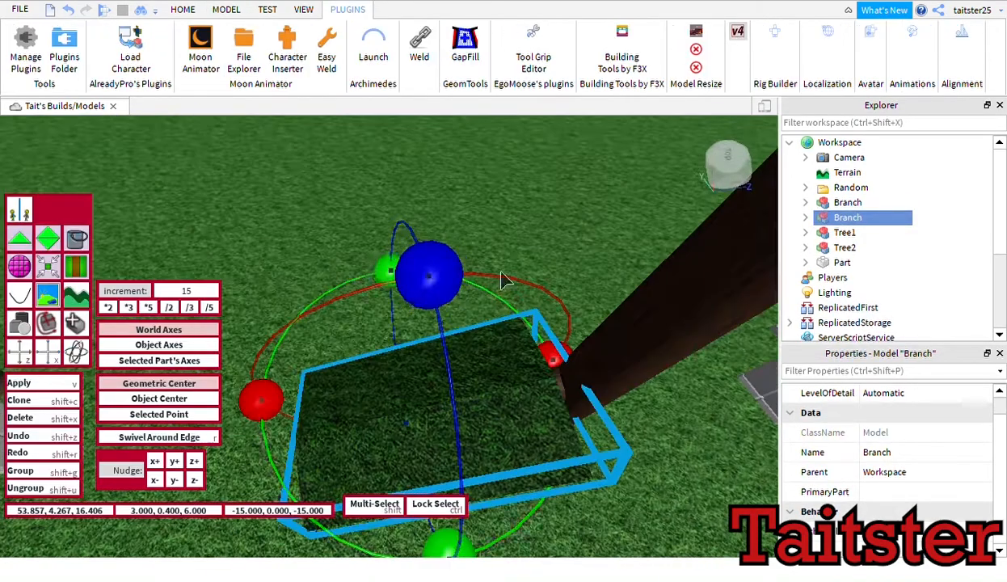
scroll(563, 389, "down", 2)
key("z")
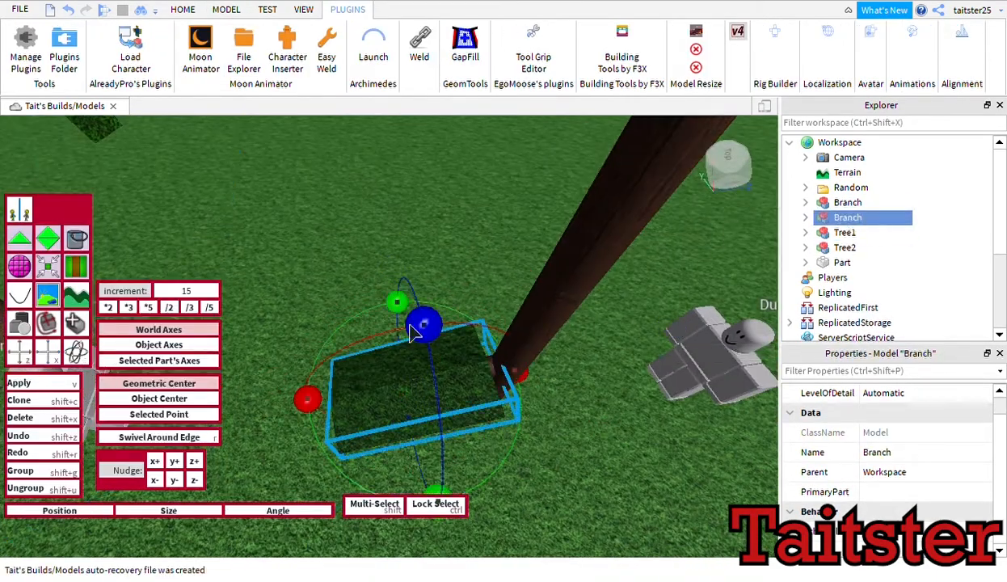
Step: Move the copied Branch with a 0.1 increment until its inner end meets the trunk opposite the original
key("z")
right_click_drag(453, 421, 547, 464)
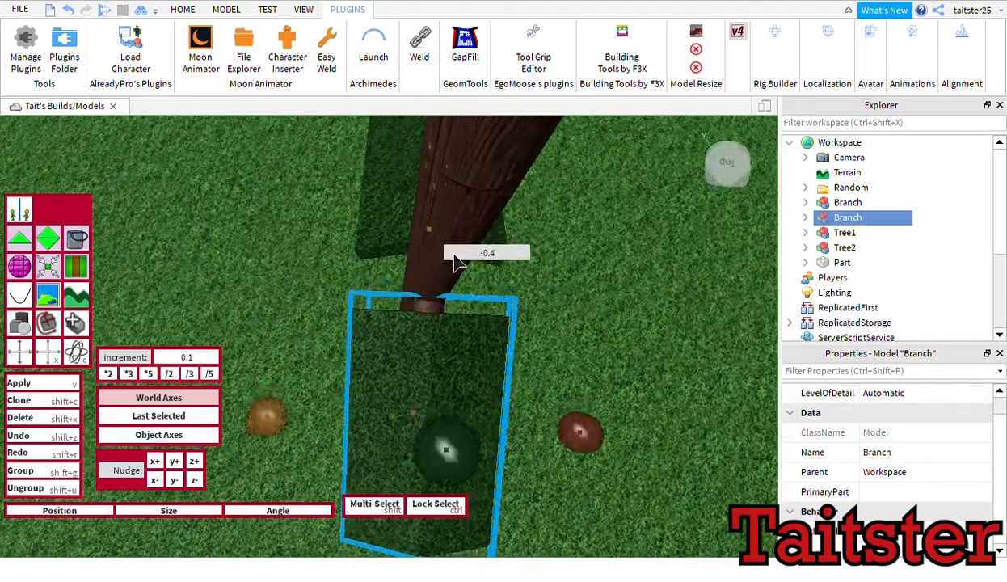
key("d")
right_click_drag(391, 258, 307, 260)
Step: Duplicate the two opposite Branch models and rotate the copies 90 degrees around the trunk
left_click(76, 353)
left_click_drag(351, 537, 612, 430)
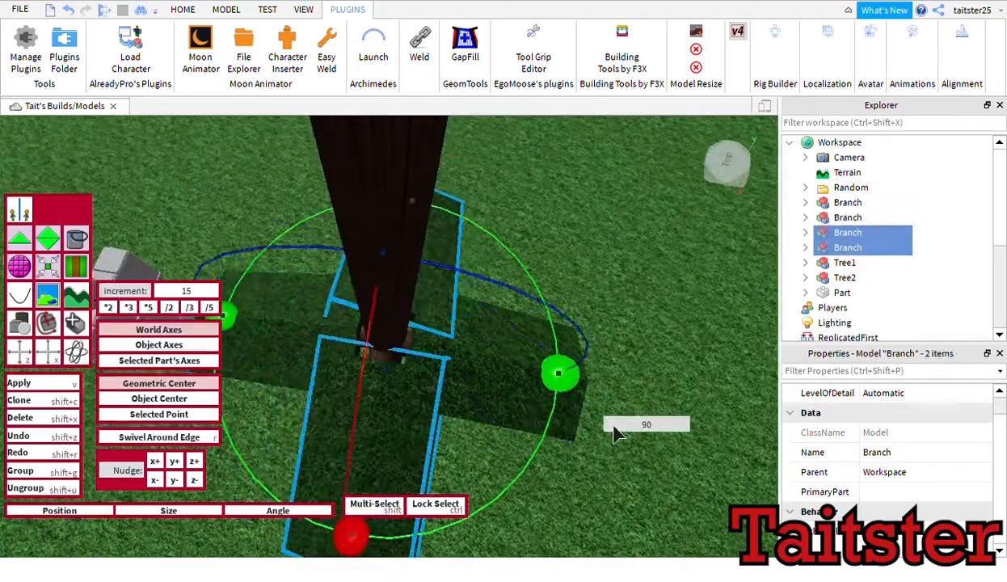
right_click_drag(613, 430, 610, 299)
Step: Clone the four crossed Branch models and rotate the copies around the trunk to fill the gaps between them
left_click(372, 372, "shift")
key("shift+c")
left_click_drag(521, 314, 582, 211)
left_click(582, 211)
mouse_move(582, 211)
right_mouse_down()
mouse_move(543, 177)
mouse_move(550, 194)
right_mouse_up()
Step: Clone all eight Branch models of the ring and move the copies up the trunk with an increment of 1
left_click(848, 307)
left_click(848, 203, "shift")
key("shift+c")
key("z")
left_click_drag(428, 225, 465, 177)
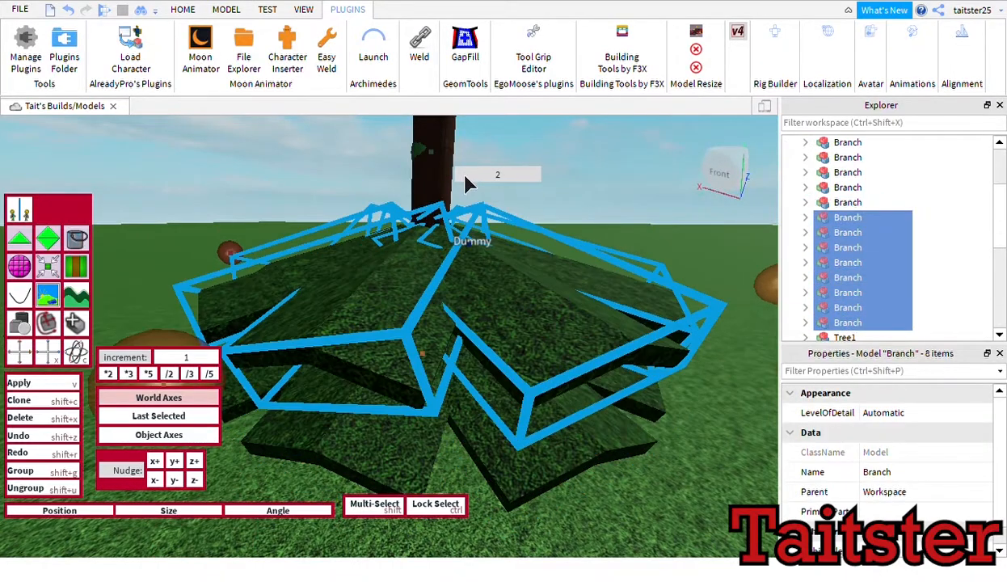
right_click_drag(465, 178, 502, 202)
Step: Group the eight raised Branch models into one model named Branch and scale this second tier down slightly
left_click(737, 32)
left_click(848, 293)
left_click(754, 187)
left_click(849, 323)
left_click(848, 217, "shift")
left_click(737, 32)
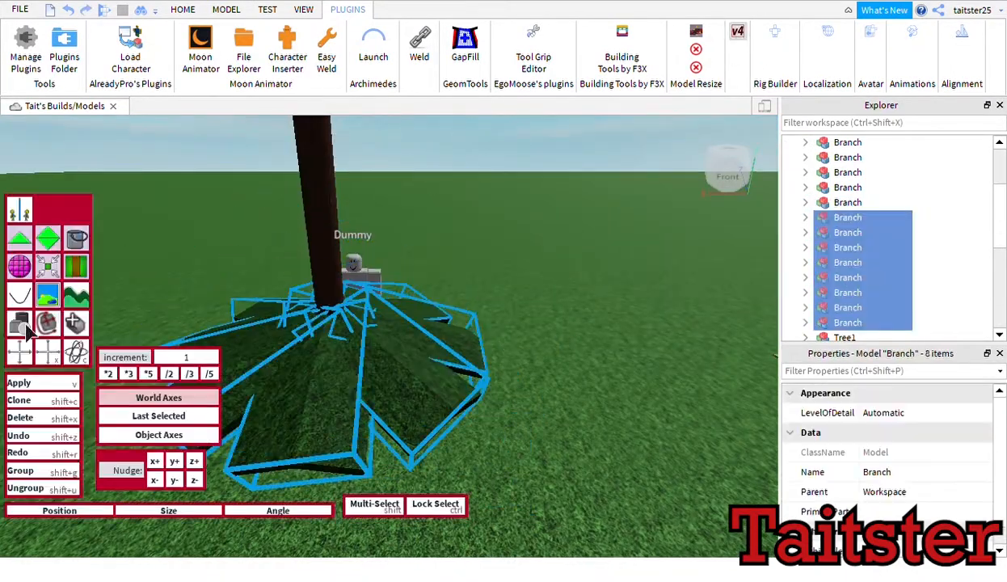
right_click_drag(487, 279, 465, 296)
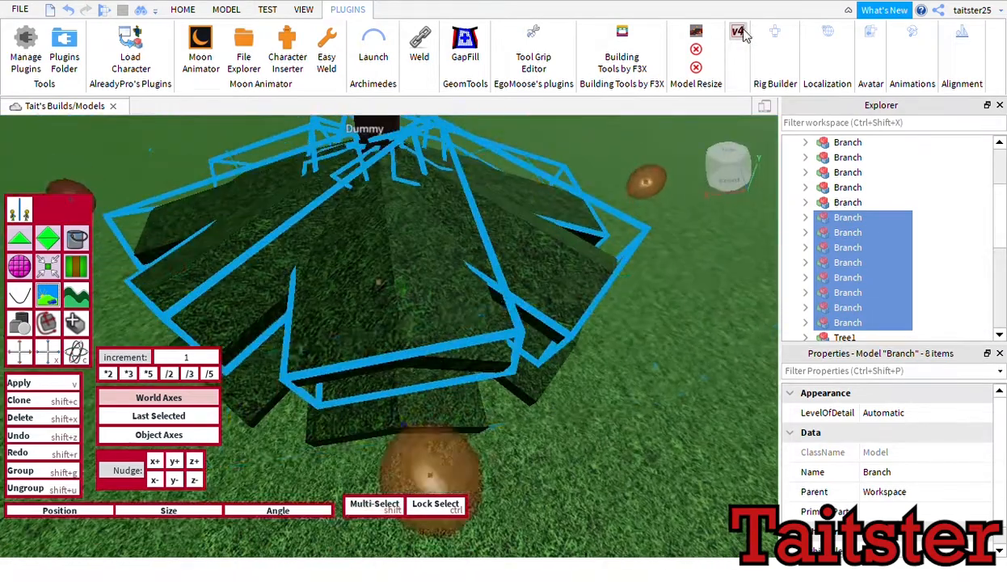
left_click(740, 34)
key("ctrl+g")
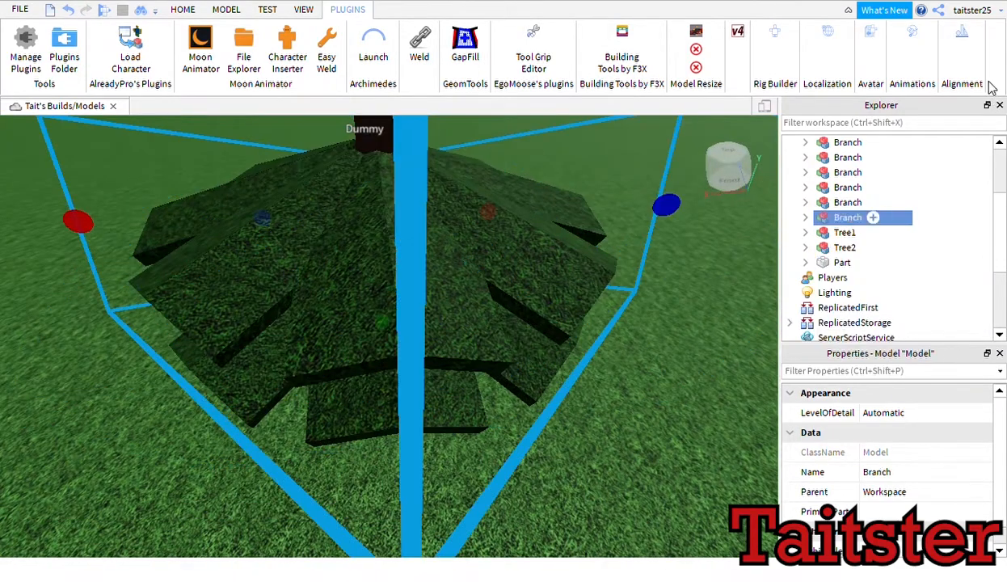
left_click(225, 9)
scroll(618, 199, "down", 3)
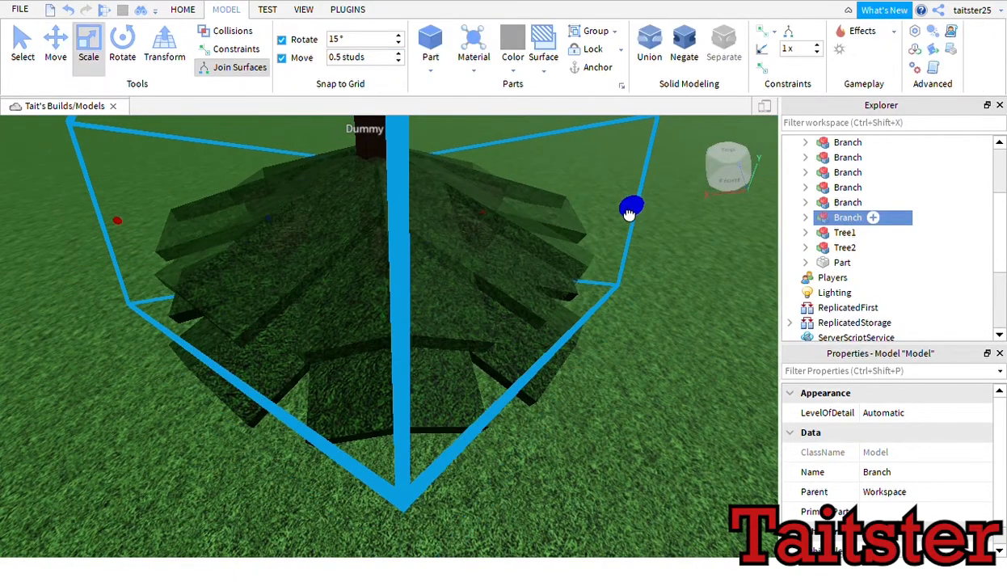
Step: Group the eight Branch models of the bottom tier into one model named Branch
mouse_move(644, 279)
right_mouse_down()
mouse_move(653, 300)
mouse_move(643, 289)
right_mouse_up()
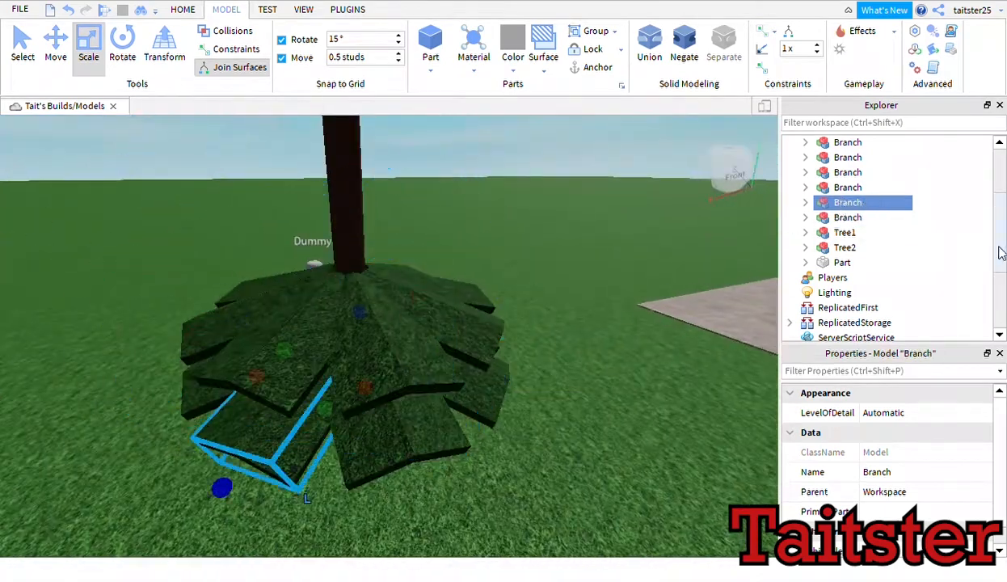
key("ctrl+g")
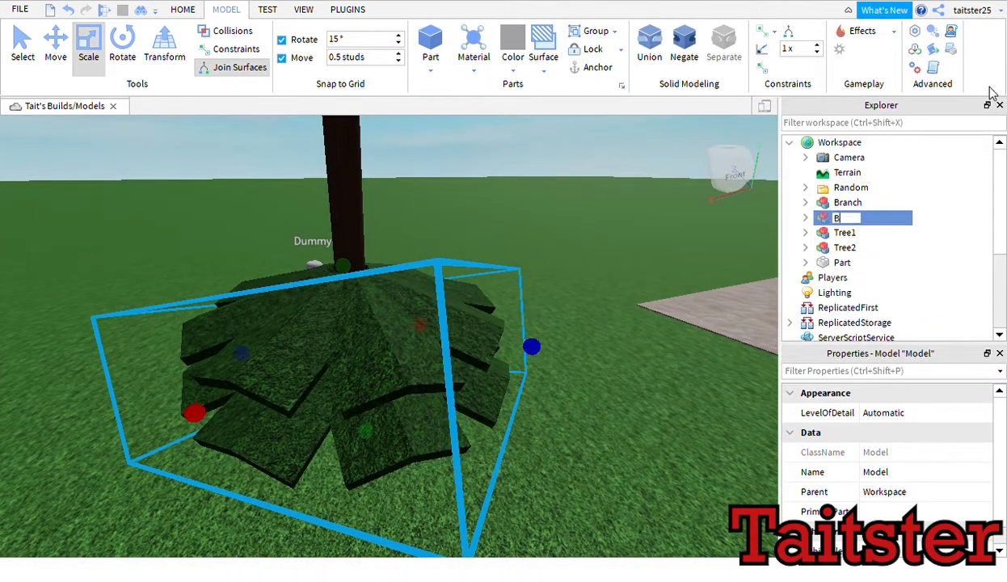
Step: Duplicate a grouped Branch tier and move the copy up with an increment of 1 as the third tier
left_click(348, 9)
left_click(623, 56)
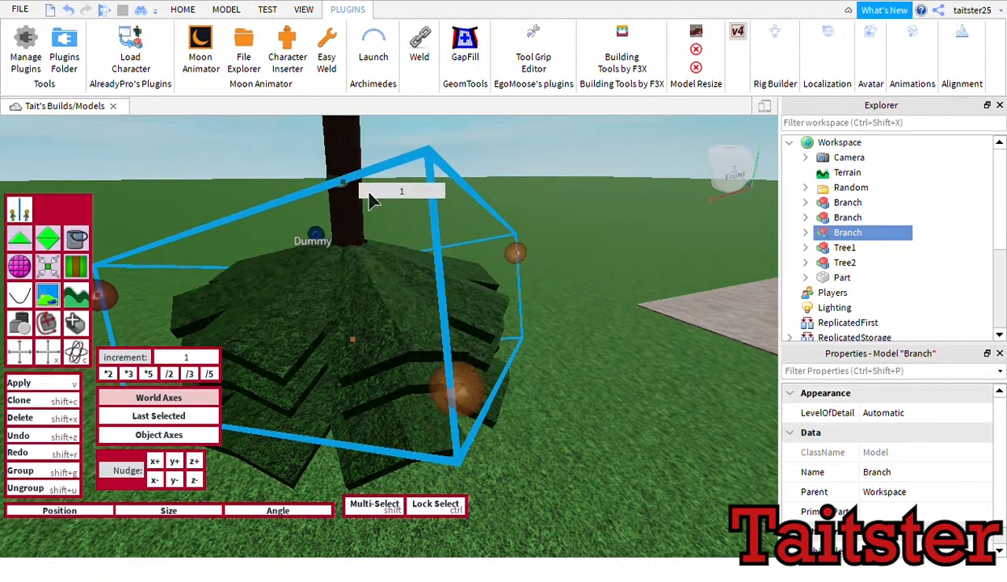
right_click_drag(369, 194, 556, 270)
Step: Scale the third tier down slightly and centre it around the trunk
left_click(226, 9)
left_click(89, 44)
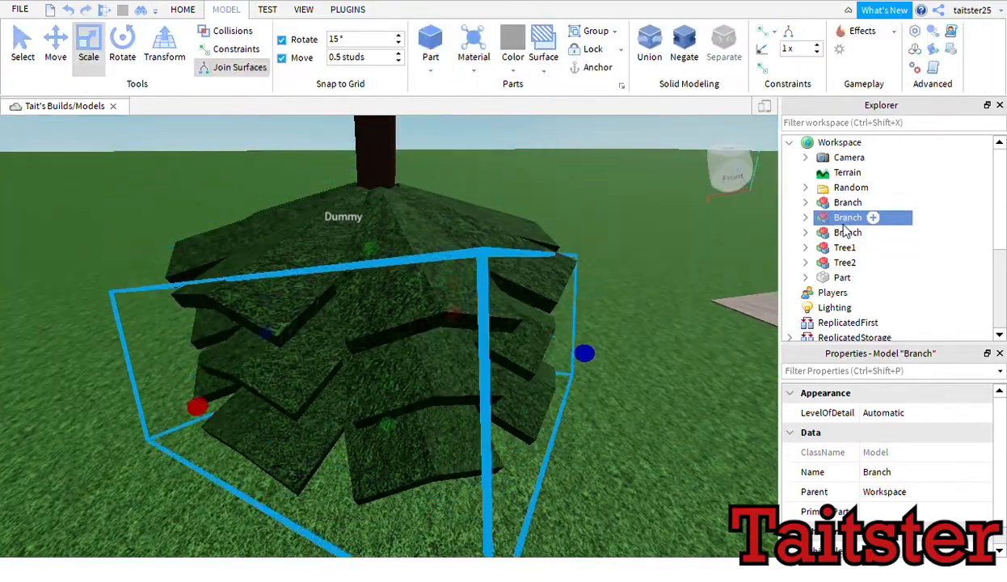
left_click(848, 203)
right_click_drag(634, 302, 558, 247)
key("s")
left_click(634, 300)
key("w")
Step: Duplicate the third tier and move the copy up the trunk as the fourth tier
left_click(852, 234)
key("ctrl+d")
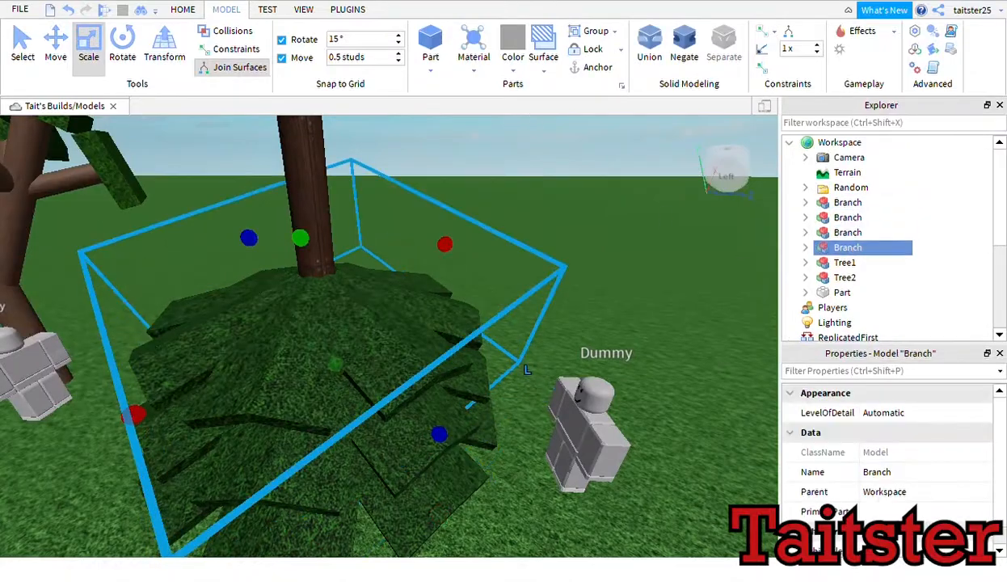
left_click(347, 10)
left_click(738, 33)
key("ctrl+3")
Step: Scale the fourth tier down so it is slightly narrower than the tier beneath it
left_click(839, 203)
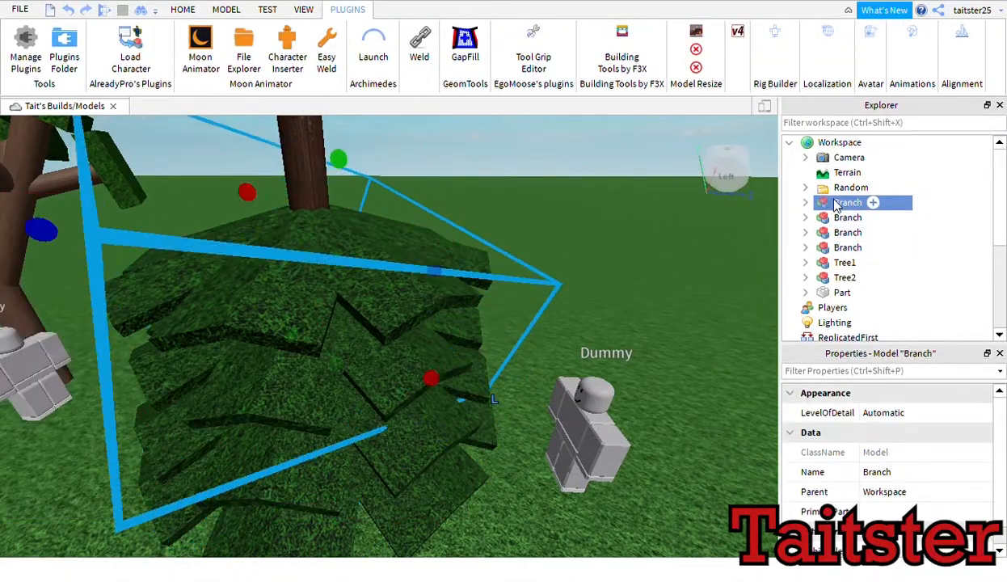
left_click_drag(432, 382, 428, 384)
left_click(553, 197)
right_click_drag(553, 196, 554, 197)
key("s")
key("w")
key("s")
Step: Add a fifth tier by duplicating the fourth one, moving the copy up 2 studs and scaling it down slightly
left_click(848, 203)
key("ctrl+d")
left_click(737, 32)
left_click(77, 354)
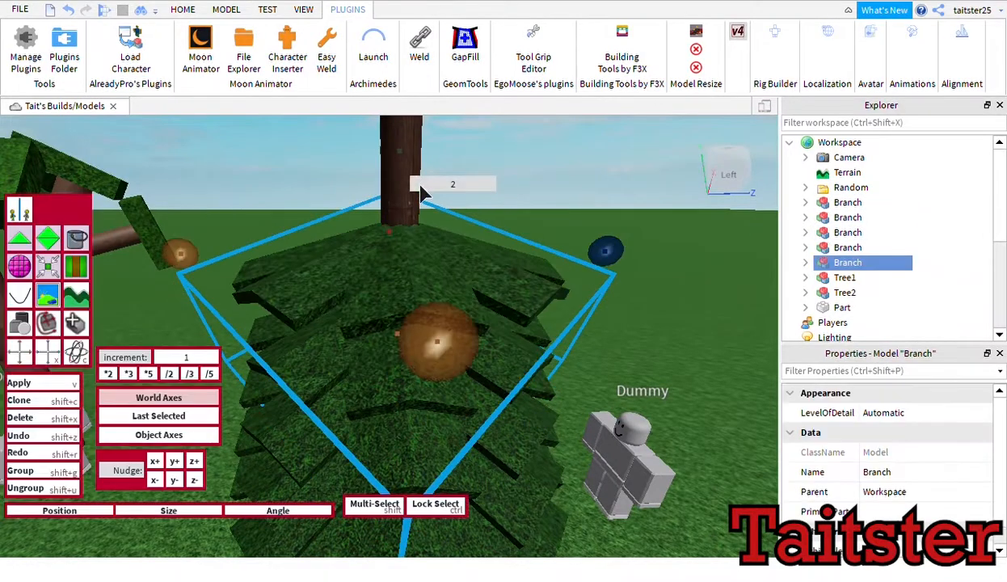
left_click(738, 32)
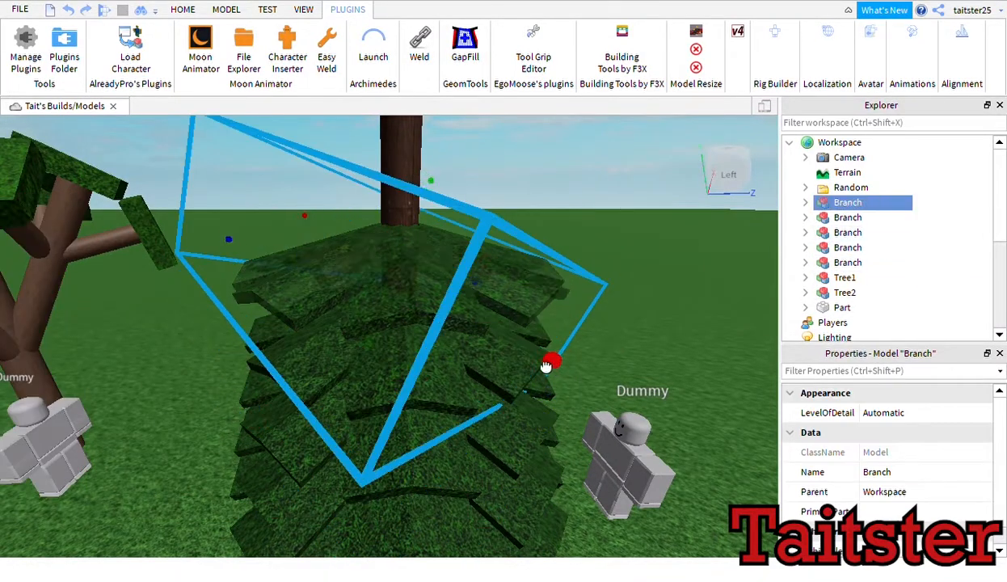
left_click(531, 182)
right_click_drag(531, 202, 530, 183)
scroll(531, 183, "down", 5)
scroll(530, 183, "up", 5)
Step: Add a sixth tier by duplicating the fifth one higher up the trunk and scaling the copy down slightly
left_click(857, 262)
left_click(848, 203)
key("ctrl+d")
left_click(737, 33)
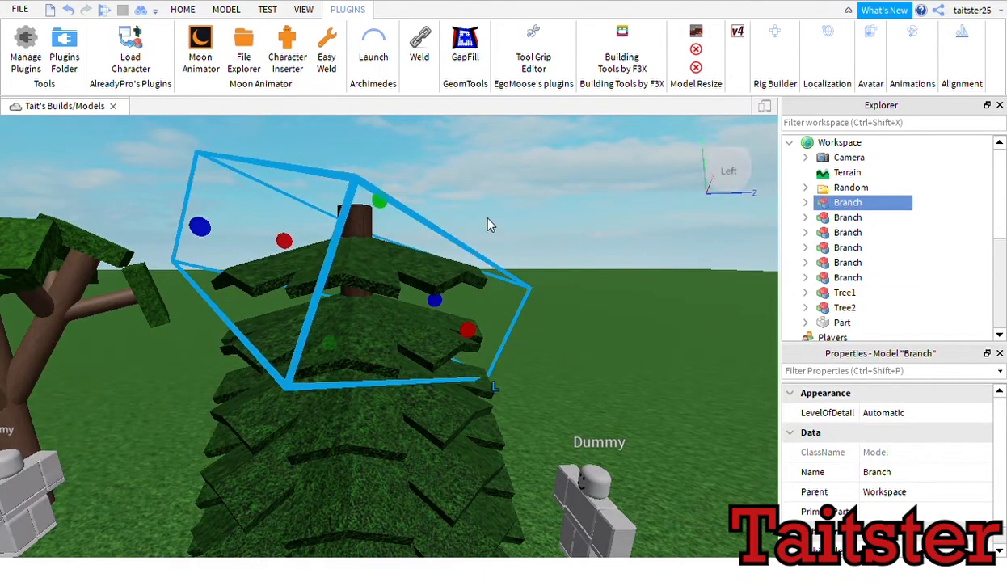
left_click(481, 211)
right_click_drag(478, 188, 482, 208)
scroll(481, 208, "down", 5)
scroll(481, 209, "up", 5)
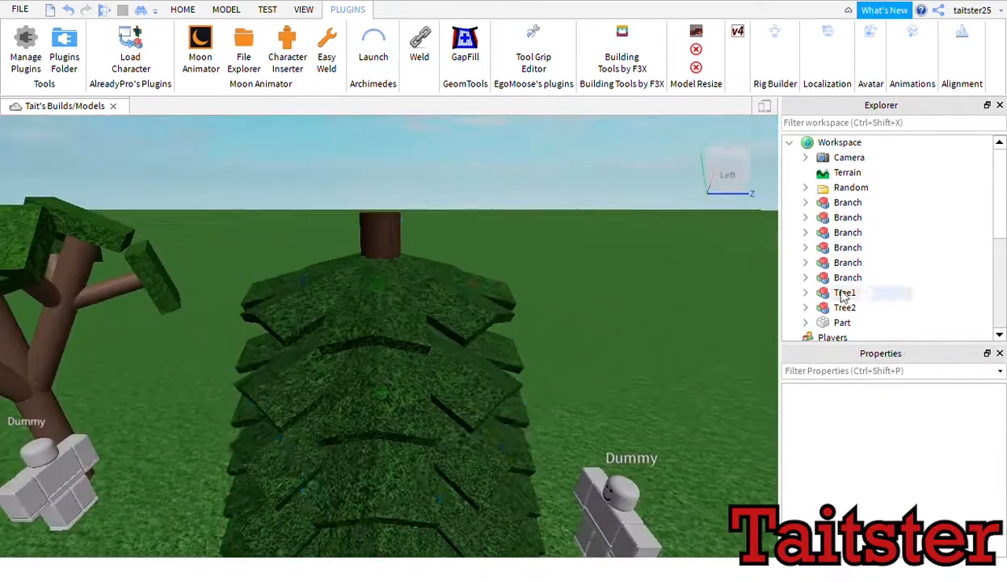
Step: Add a seventh tier by duplicating the sixth one, moving the copy up 2 studs and scaling it down slightly
right_click_drag(606, 352, 607, 351)
scroll(607, 351, "up", 2)
scroll(607, 351, "down", 2)
key("ctrl+d")
left_click(737, 32)
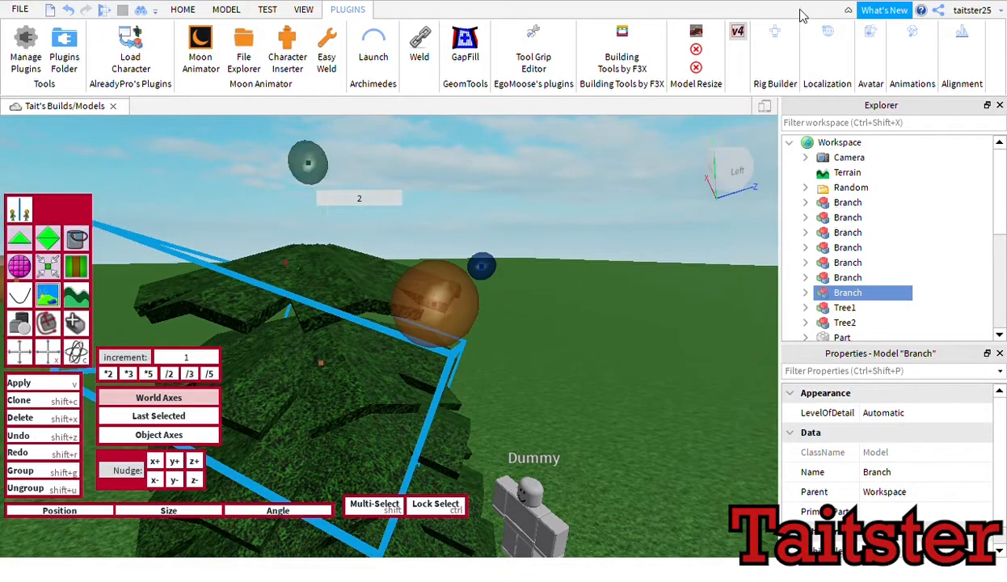
left_click(737, 33)
left_click_drag(481, 344, 467, 333)
left_click(501, 331)
Step: Duplicate the seventh tier and move the copy up with an increment of 1 as the eighth tier
left_click(302, 306)
key("ctrl+d")
left_click(737, 33)
left_click(51, 354)
left_click_drag(320, 174, 356, 190)
scroll(337, 144, "down", 2)
left_click(367, 198)
right_click_drag(683, 152, 691, 147)
scroll(692, 146, "up", 2)
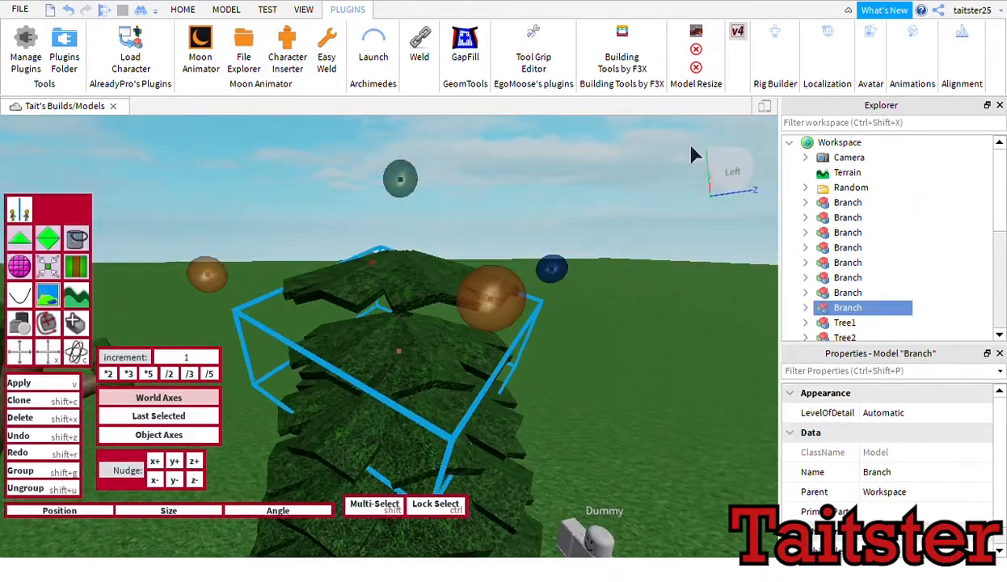
Step: Scale the eighth tier down so it is slightly narrower than the seventh
left_click(737, 33)
left_click_drag(524, 335, 509, 327)
left_click(546, 299)
right_click_drag(542, 182, 542, 174)
Step: Duplicate the eighth tier and move the copy above it as the ninth tier
left_click(414, 313)
key("ctrl+d")
left_click(738, 32)
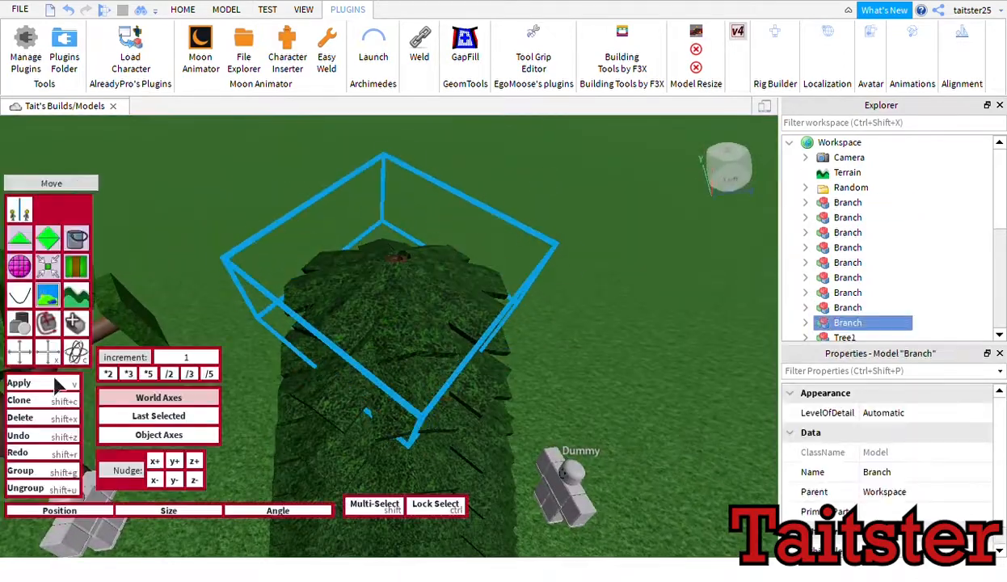
left_click(51, 354)
left_click_drag(383, 190, 410, 99)
right_click_drag(429, 154, 428, 145)
left_click_drag(434, 315, 438, 344)
Step: Scale the ninth tier down so it is slightly narrower than the eighth
left_click(737, 32)
left_click_drag(513, 234, 495, 228)
left_click(566, 194)
right_click_drag(566, 191, 566, 184)
Step: Duplicate the ninth tier and raise the copy above it with an increment of 1 as the tenth tier
left_click(463, 306)
key("ctrl+d")
left_click(737, 33)
left_click(47, 355)
left_click_drag(429, 185, 437, 140)
right_click_drag(457, 355, 454, 336)
left_click_drag(430, 228, 446, 211)
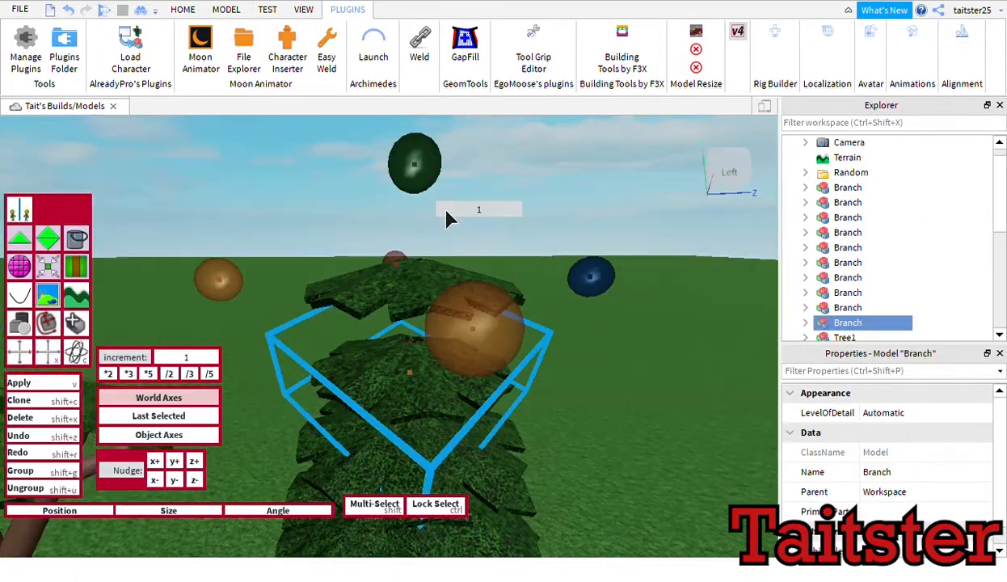
Step: Scale the tenth tier down so it is slightly narrower than the ninth
left_click(738, 33)
left_click_drag(501, 334, 485, 326)
left_click(526, 233)
right_click_drag(526, 233, 523, 229)
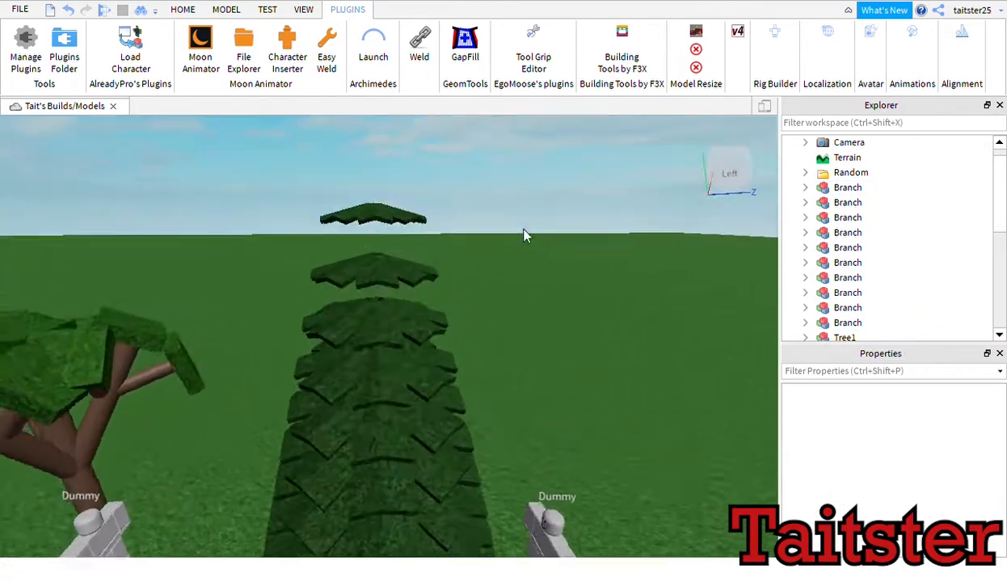
Step: Add an eleventh tier by duplicating the tenth one higher up and scaling the copy down slightly
left_click(376, 356)
key("ctrl+d")
left_click(737, 32)
left_click_drag(374, 234, 377, 188)
left_click(737, 33)
left_click_drag(418, 286, 408, 277)
right_click_drag(424, 215, 429, 215)
Step: Add a twelfth tier by duplicating the eleventh one higher up and scaling the copy down slightly
left_click(397, 397)
key("ctrl+d")
left_click(737, 32)
left_click_drag(422, 299, 413, 175)
left_click(737, 32)
left_click_drag(477, 313, 470, 307)
left_click(470, 177)
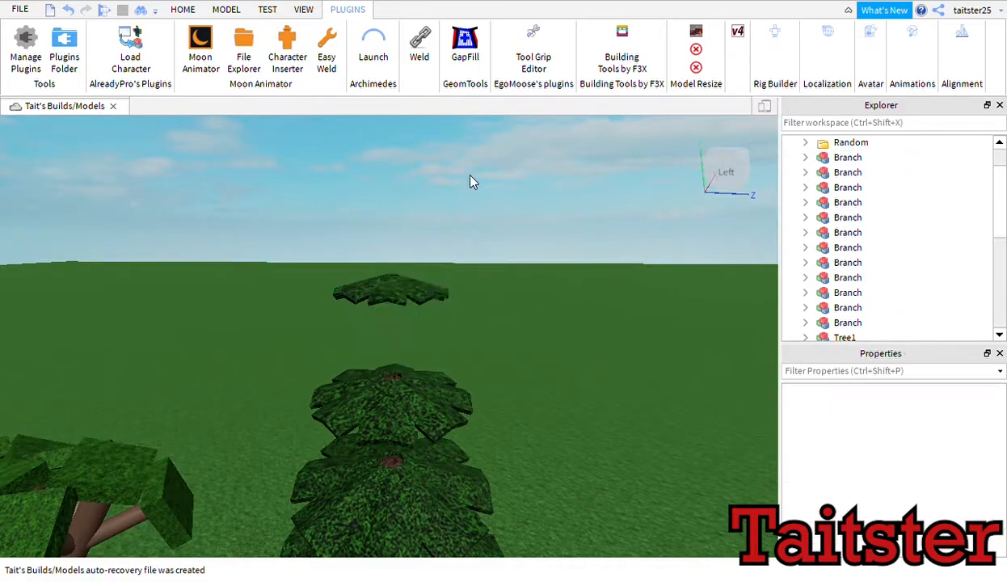
Step: Stretch the pine's trunk upward so that it passes through the twelfth tier
right_click_drag(470, 178, 467, 180)
left_click(449, 343)
left_click_drag(412, 417, 415, 196)
left_click(410, 188)
scroll(410, 188, "down", 5)
scroll(410, 188, "up", 3)
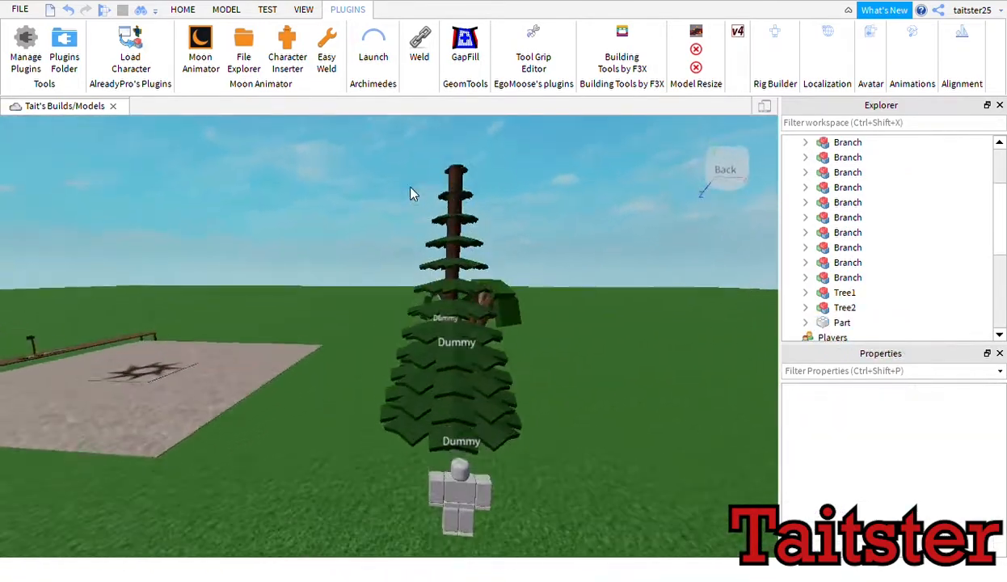
scroll(411, 187, "up", 3)
right_click_drag(411, 188, 411, 188)
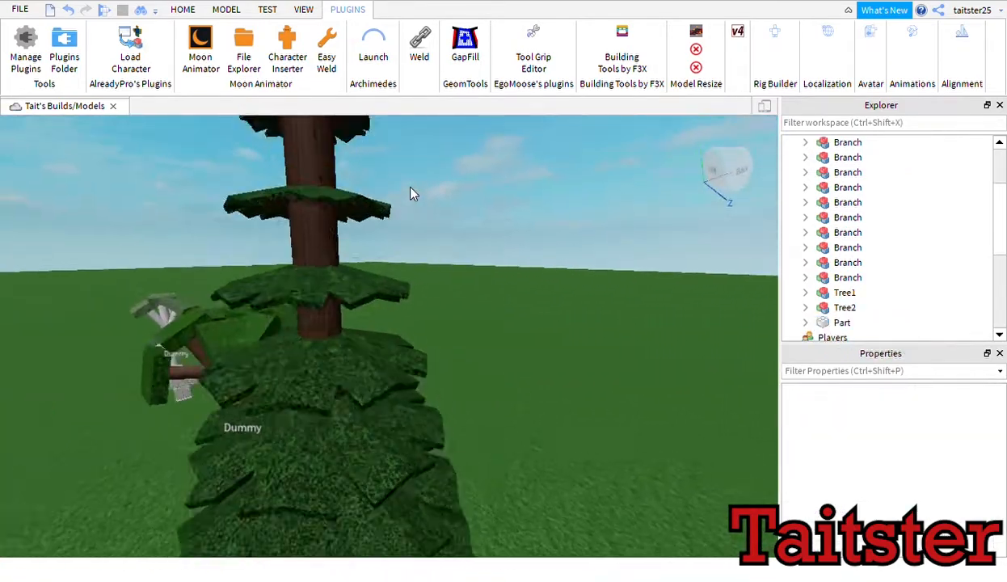
Step: Set the move increment to 0.1 and lower the first widely spaced tier towards the dense tiers beneath it
scroll(411, 188, "down", 4)
scroll(571, 241, "up", 4)
right_click_drag(570, 241, 566, 234)
left_click(737, 33)
left_click(410, 280)
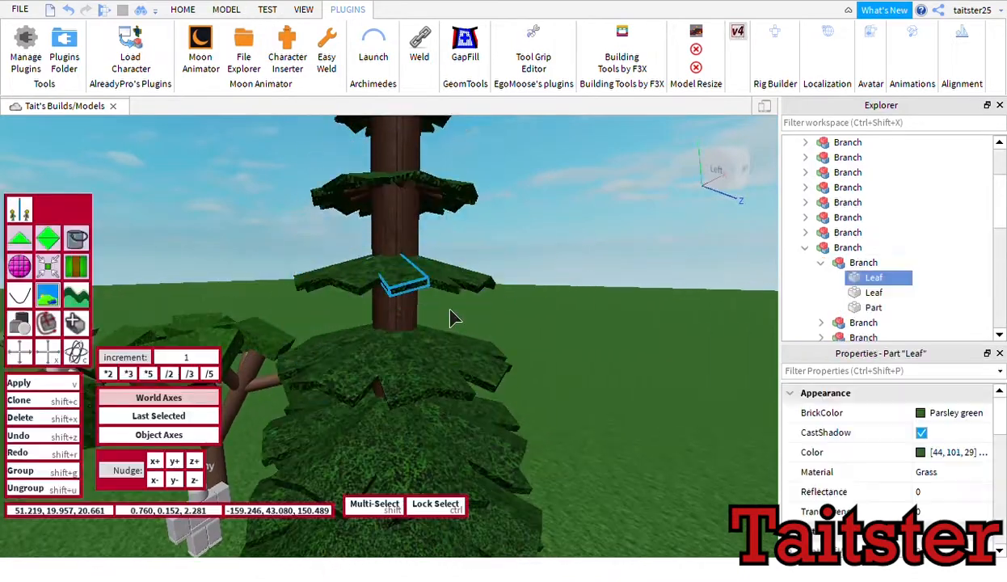
left_click(187, 357)
type("0.")
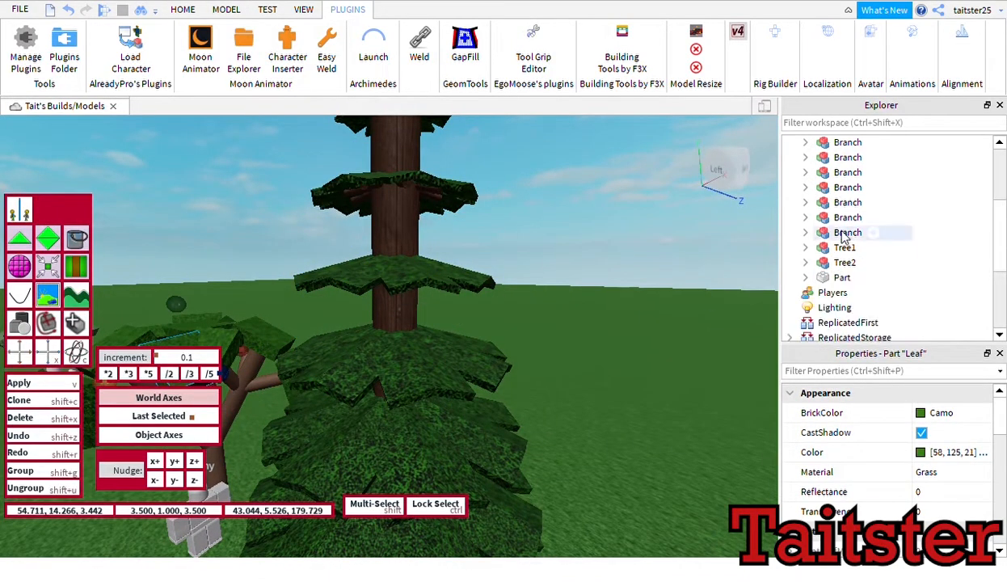
left_click(843, 236)
left_click(838, 204)
right_click_drag(453, 259, 449, 243)
left_click_drag(414, 264, 416, 274)
Step: Lower the higher Branch tiers one after another, including one by 1.4, to tighten the gaps near the treetop
left_click(826, 217)
scroll(402, 207, "down", 2)
mouse_move(413, 222)
right_mouse_down()
mouse_move(402, 206)
mouse_move(400, 225)
right_mouse_up()
scroll(397, 198, "up", 2)
left_click_drag(402, 231, 411, 265)
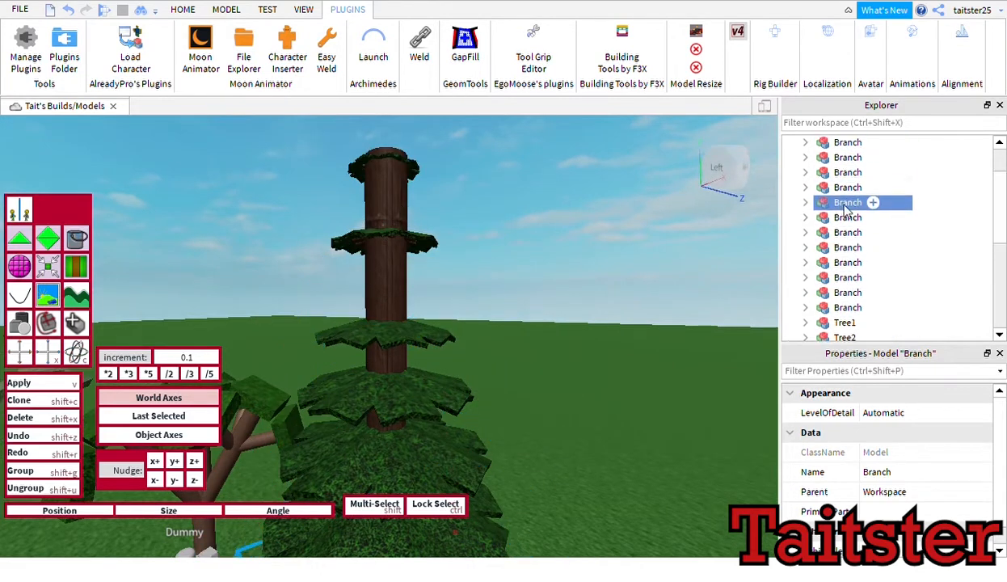
left_click_drag(431, 180, 420, 229)
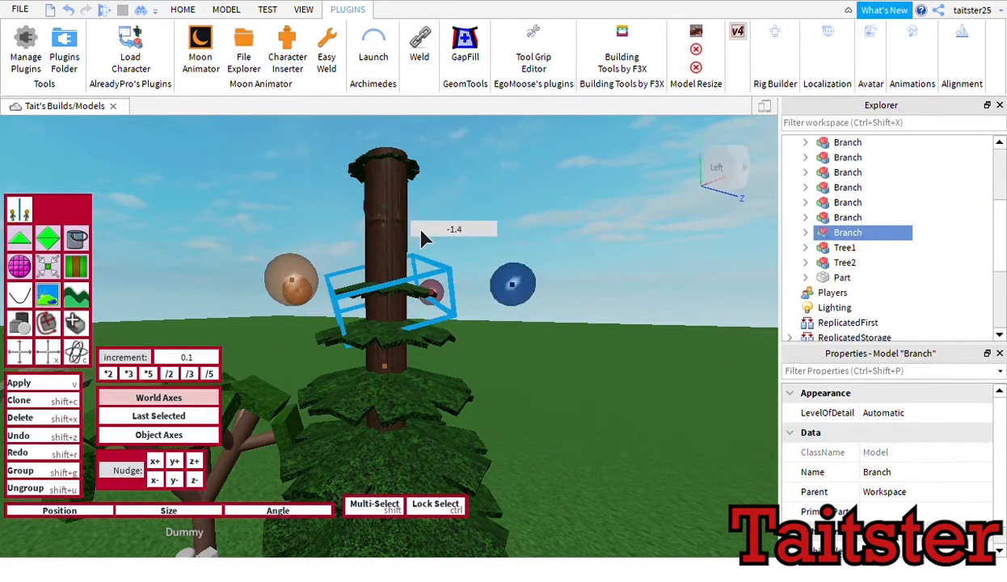
left_click_drag(1000, 233, 999, 188)
left_click(845, 183)
Step: Change the trunk's material to Wood and shorten the trunk from above to match the lowered tiers
left_click(390, 190)
scroll(566, 212, "up", 4)
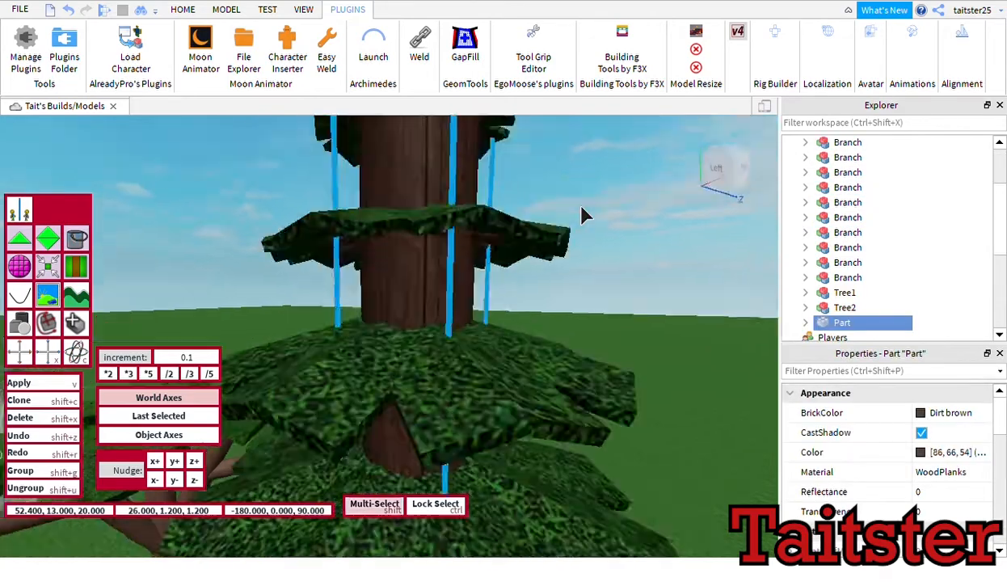
scroll(582, 214, "down", 2)
left_click(946, 472)
left_click(966, 569)
key("ctrl+3")
scroll(598, 212, "down", 3)
left_click_drag(398, 198, 407, 230)
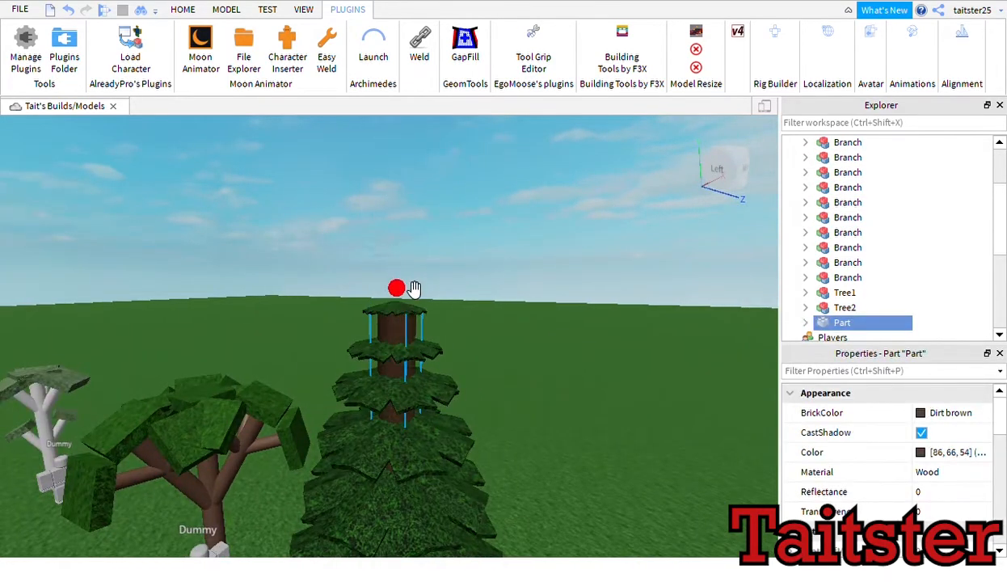
Step: Delete the topmost tier and shorten the trunk down to the tier beneath it
left_click(445, 252)
scroll(446, 251, "down", 4)
scroll(445, 252, "up", 5)
right_click_drag(445, 251, 445, 212)
left_click(363, 330)
key("Delete")
left_click(362, 340)
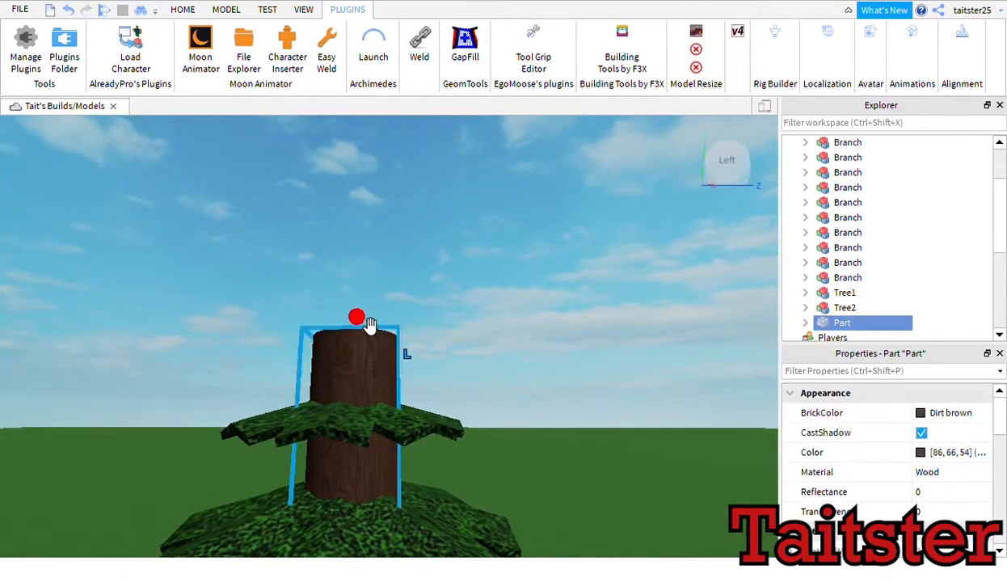
left_click_drag(367, 323, 369, 395)
left_click(383, 200)
scroll(382, 201, "down", 4)
right_click_drag(382, 201, 382, 201)
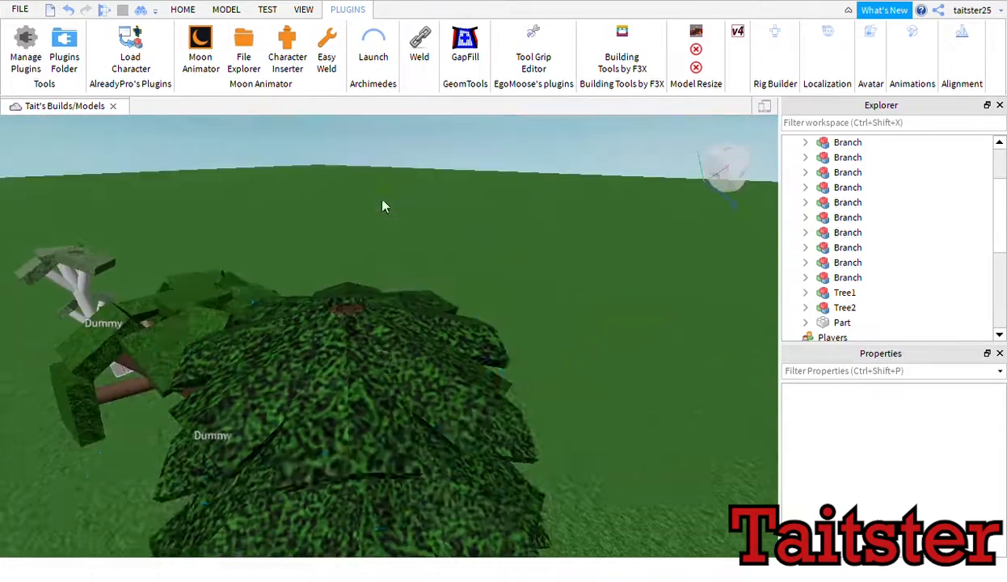
Step: Lower the Branch tiers just above the dense part of the pine in 0.1 increments
left_click(386, 353)
right_click_drag(386, 353, 385, 372)
scroll(564, 272, "up", 3)
left_click(564, 272)
scroll(564, 272, "down", 4)
scroll(563, 271, "up", 4)
left_click(842, 249)
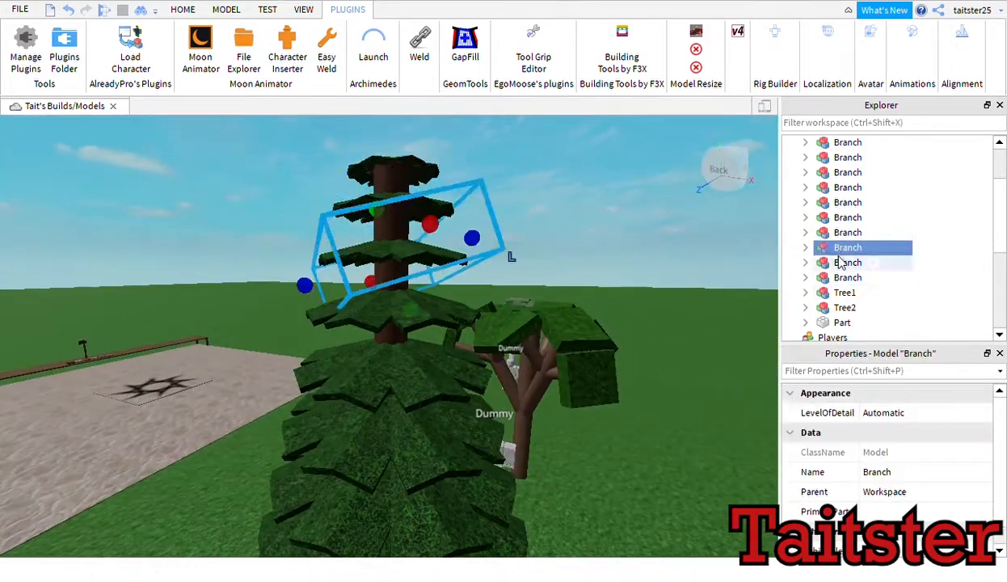
left_click(843, 234)
scroll(458, 277, "up", 1)
right_click_drag(459, 277, 458, 277)
left_click(737, 31)
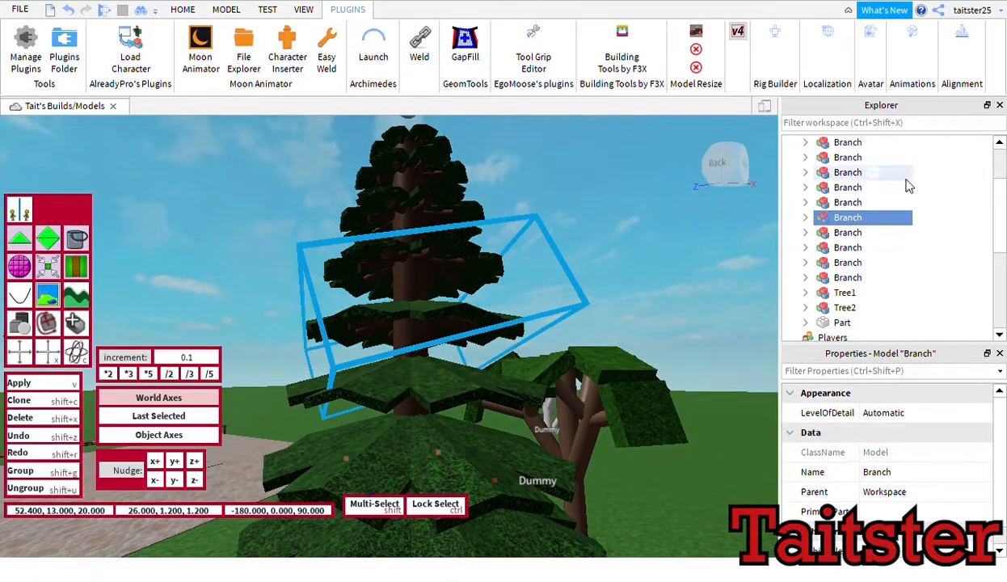
left_click(499, 292)
right_click_drag(572, 272, 571, 273)
Step: Lower the remaining upper tiers in turn, one of them by 1, down to the topmost tier
left_click(420, 168)
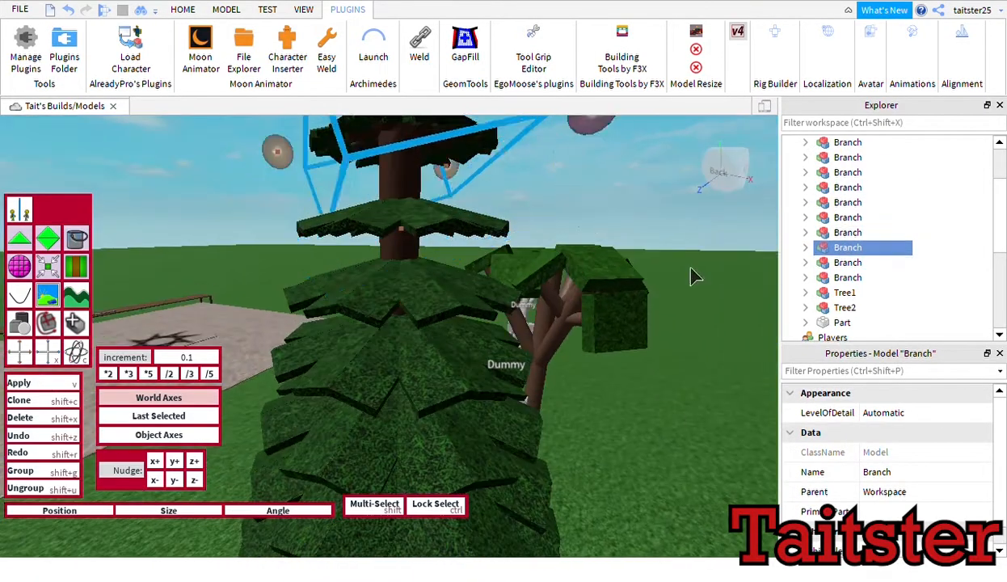
right_click_drag(693, 274, 693, 275)
left_click_drag(580, 324, 569, 327)
left_click(434, 257)
left_click_drag(417, 190, 425, 227)
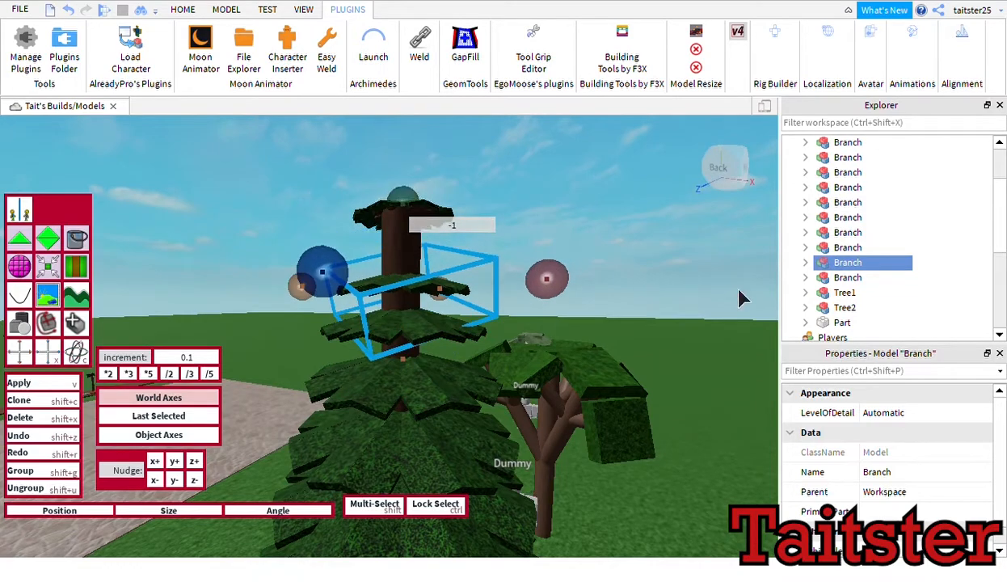
left_click(848, 278)
left_click_drag(420, 154, 439, 194)
Step: Scale the trunk down in height so that it ends inside the topmost tier
left_click(530, 208)
key("ctrl+3")
scroll(566, 208, "down", 5)
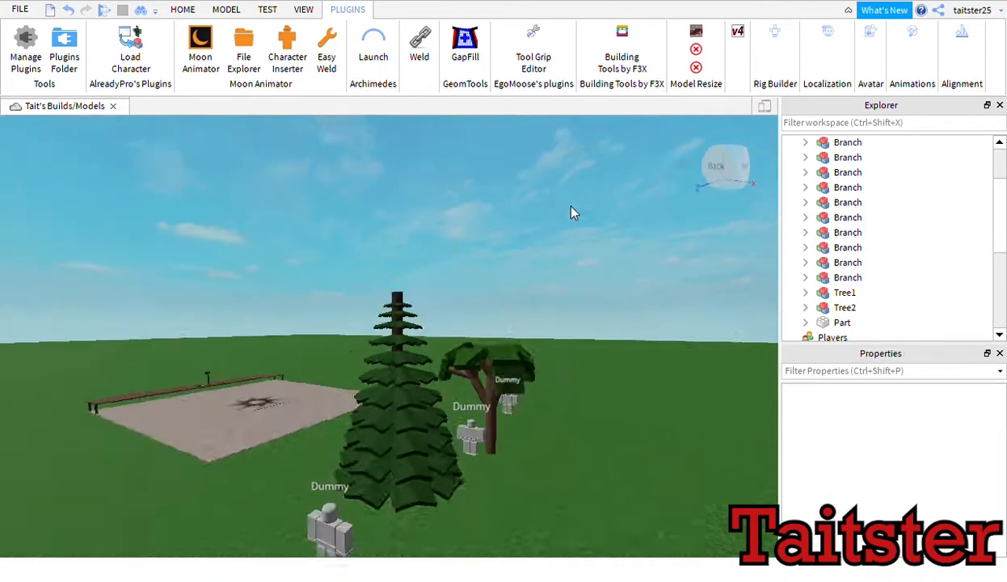
scroll(569, 208, "up", 6)
left_click(399, 306)
left_click_drag(395, 265, 395, 309)
left_click(226, 10)
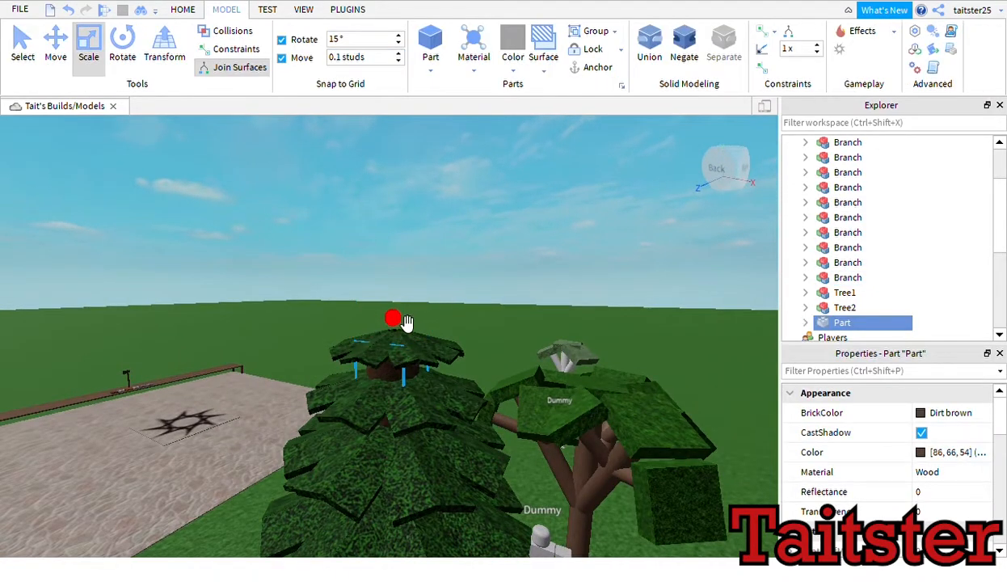
left_click(463, 232)
right_click_drag(462, 233, 462, 233)
right_click_drag(481, 271, 481, 270)
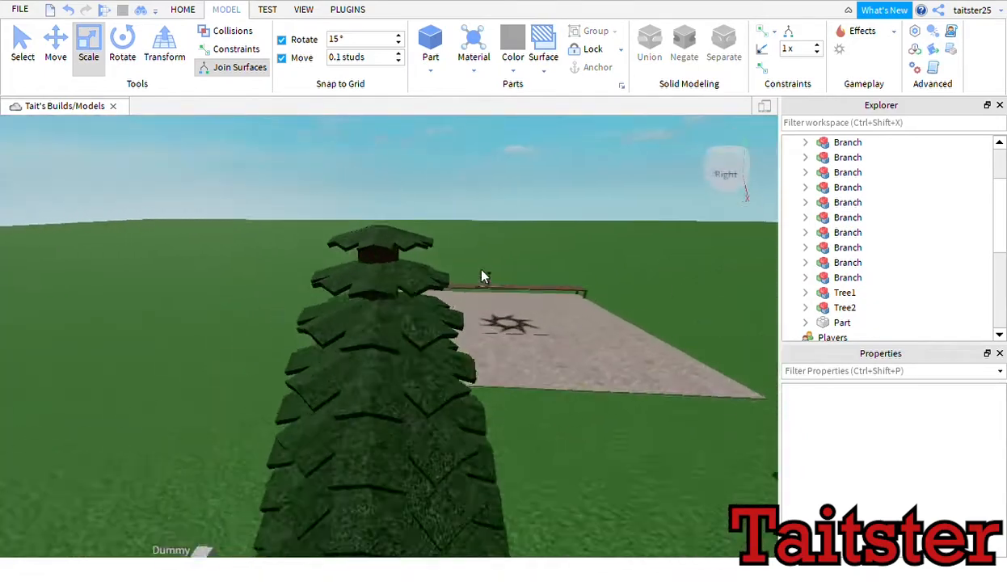
Step: Try to rotate the topmost tier's eight branches around their geometric center, and undo the rotation
key("e")
left_click(389, 343)
left_click(805, 278)
left_click(862, 293)
scroll(862, 293, "down", 4)
left_click(866, 218, "shift")
left_click(348, 10)
left_click(737, 31)
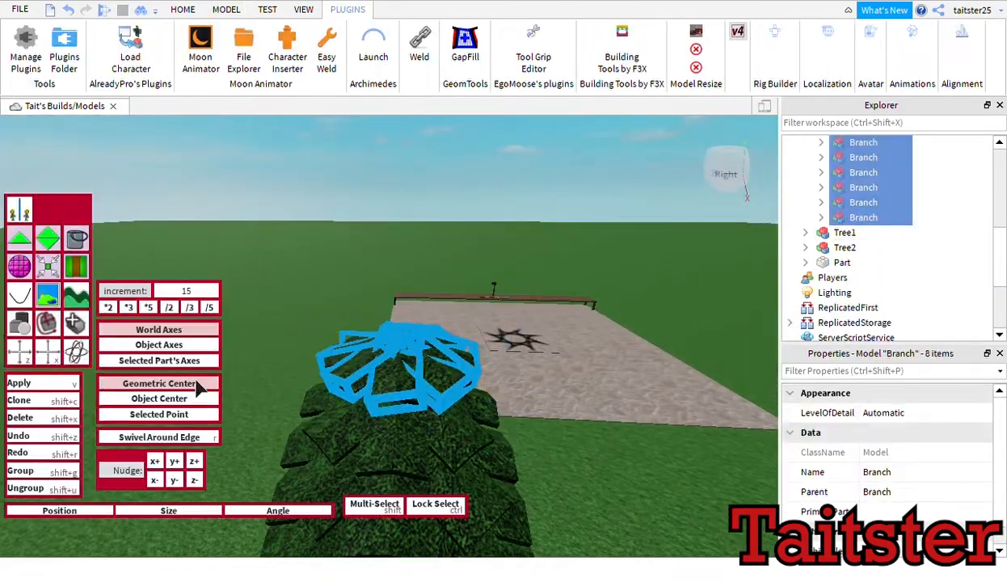
right_click_drag(496, 219, 495, 219)
left_click(182, 385)
left_click_drag(602, 341, 174, 362)
left_click_drag(443, 139, 638, 260)
key("ctrl+z")
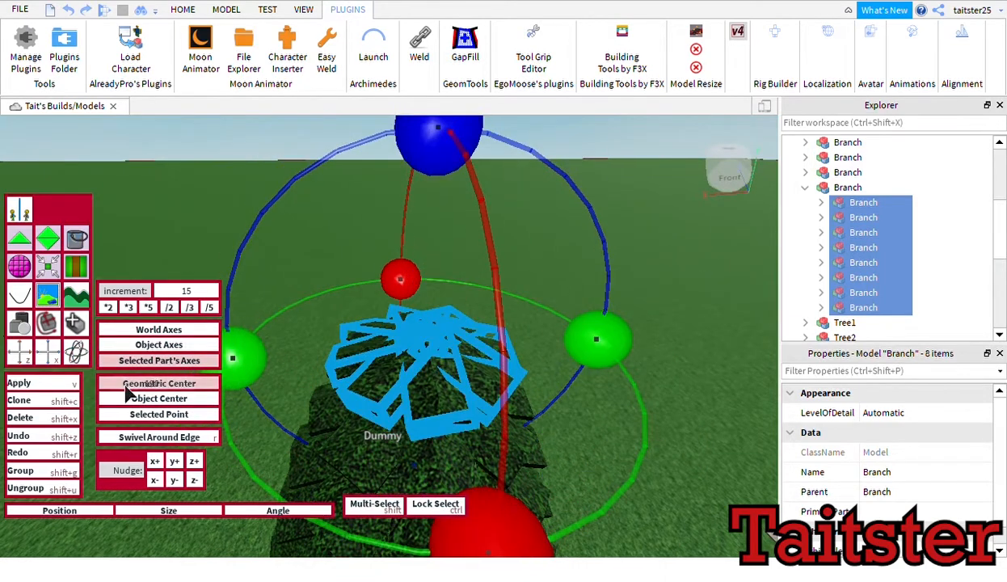
Step: Try a selected point on the treetop as the rotation center, and leave the tier's branches unselected
left_click(179, 415)
left_click(405, 355)
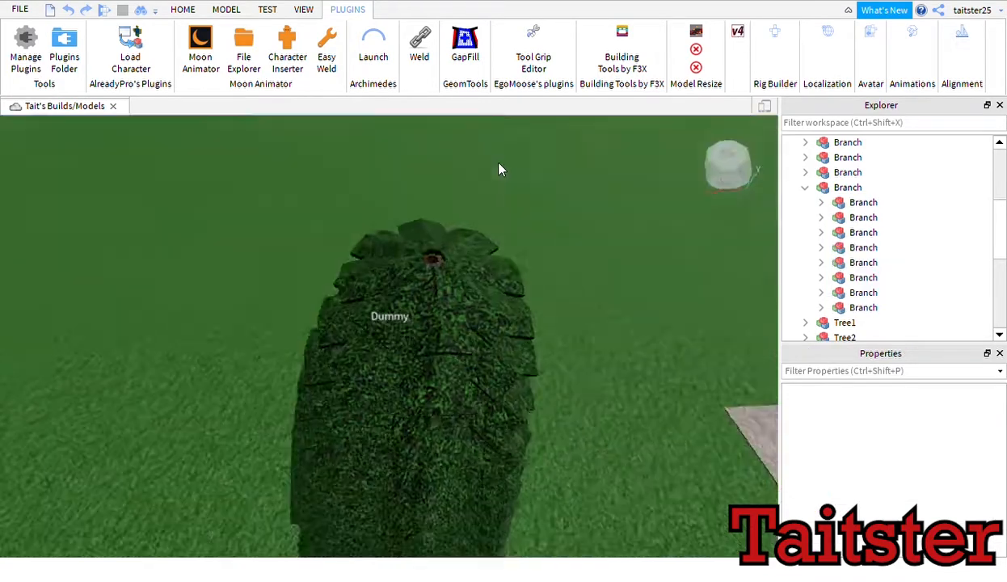
right_click_drag(499, 163, 498, 164)
left_click(806, 188)
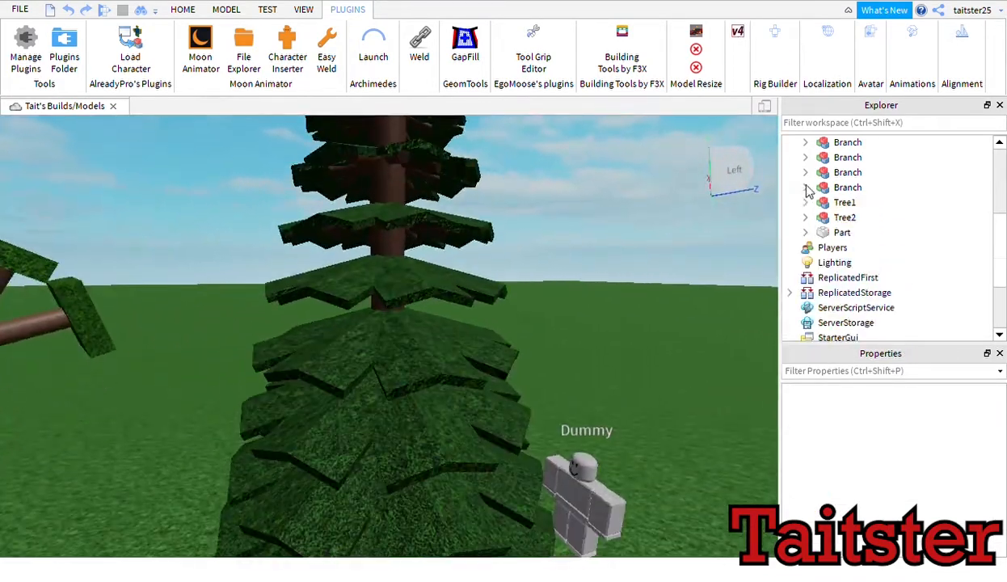
Step: Lower the upper Branch tiers one by one by about 0.5 to 0.6 to even out their spacing
left_click(846, 188)
right_click_drag(668, 346, 669, 345)
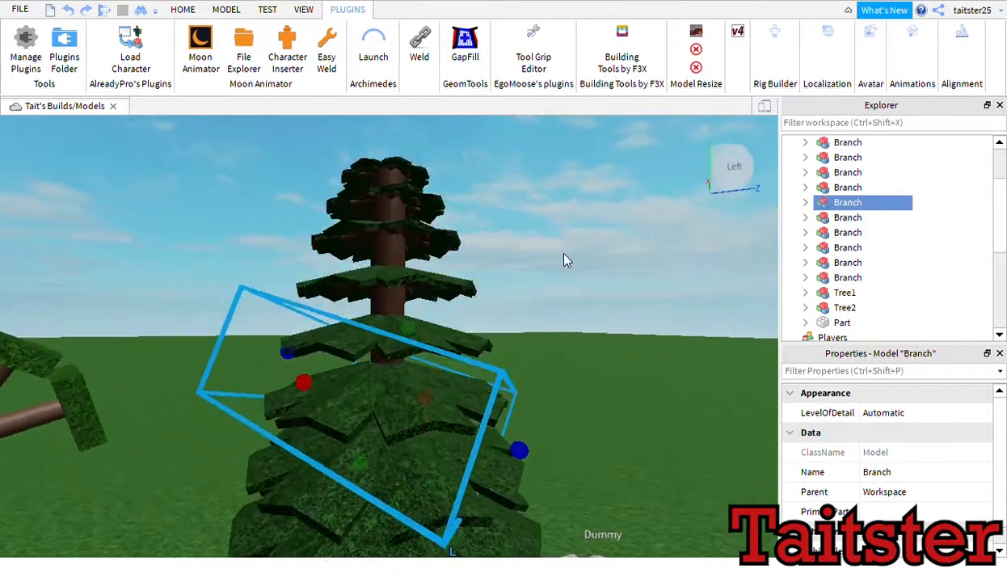
left_click(738, 32)
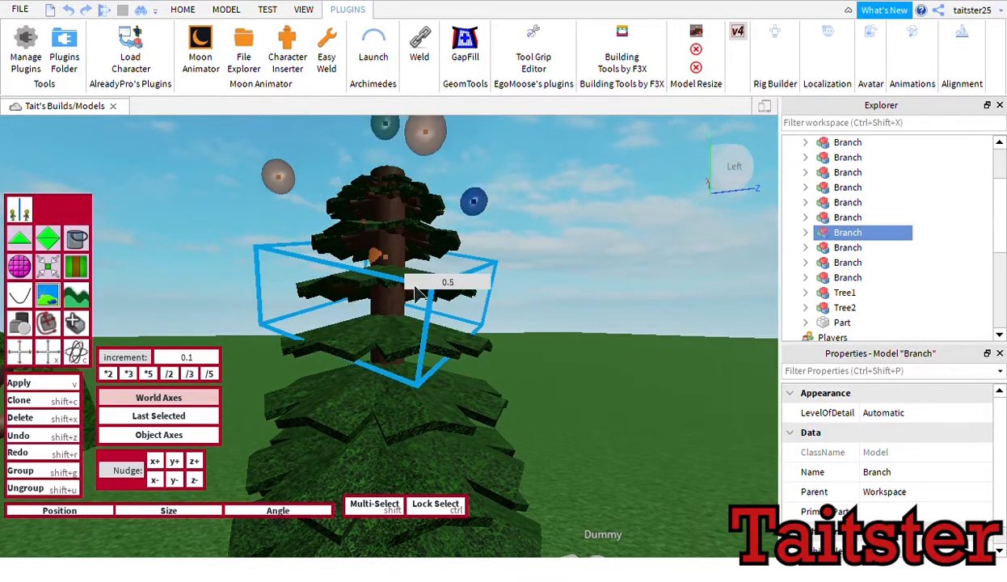
left_click(806, 277)
scroll(841, 243, "down", 2)
left_click(806, 202)
left_click(839, 144)
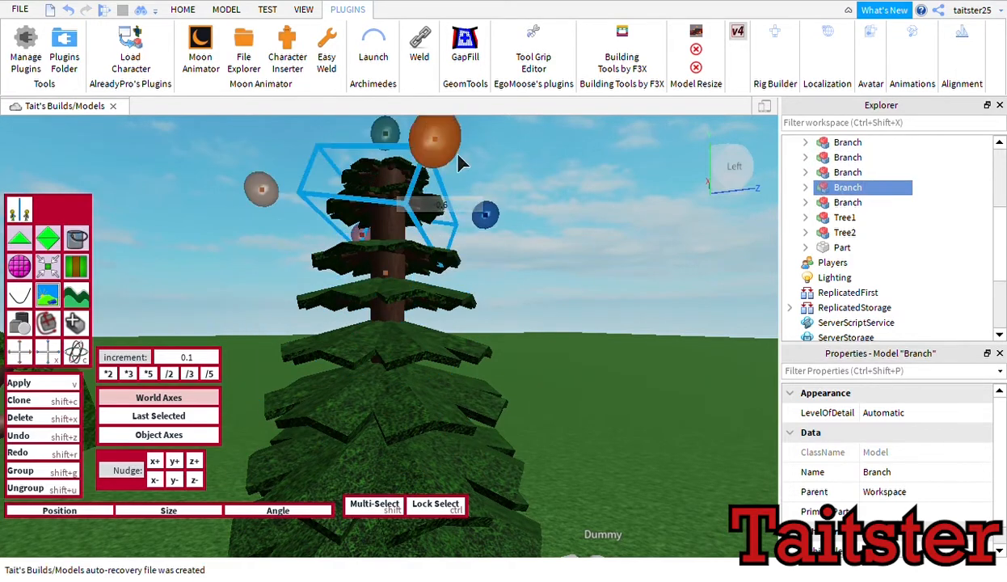
Step: Lower the topmost tier closer to the tier beneath it
right_click_drag(583, 255, 584, 256)
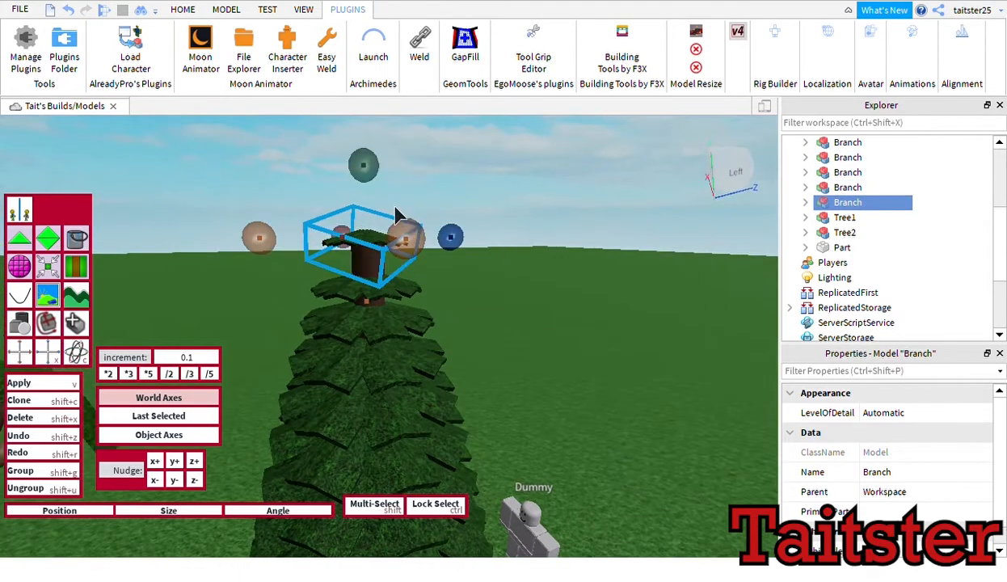
left_click_drag(397, 208, 397, 234)
left_click(633, 221)
right_click_drag(633, 221, 633, 220)
left_click(428, 292)
left_click(528, 233)
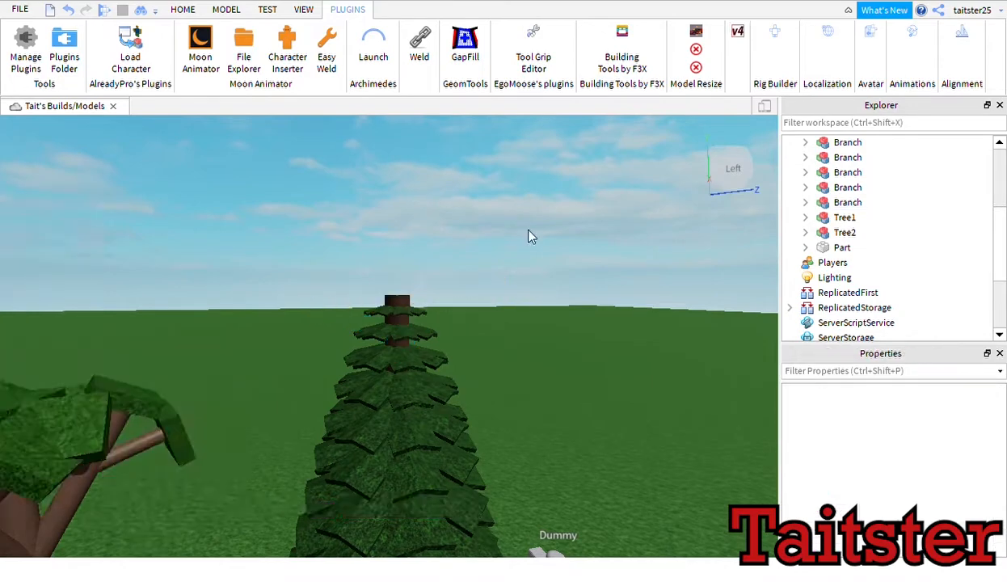
Step: Shorten the trunk again so that it no longer sticks out above the topmost tier
right_click_drag(529, 234, 530, 236)
left_click(348, 360)
left_click_drag(336, 339, 337, 386)
Step: Try to ungroup the topmost tier and rotate its branches with the standard Rotate tool
left_click(421, 380)
right_click_drag(702, 277, 702, 278)
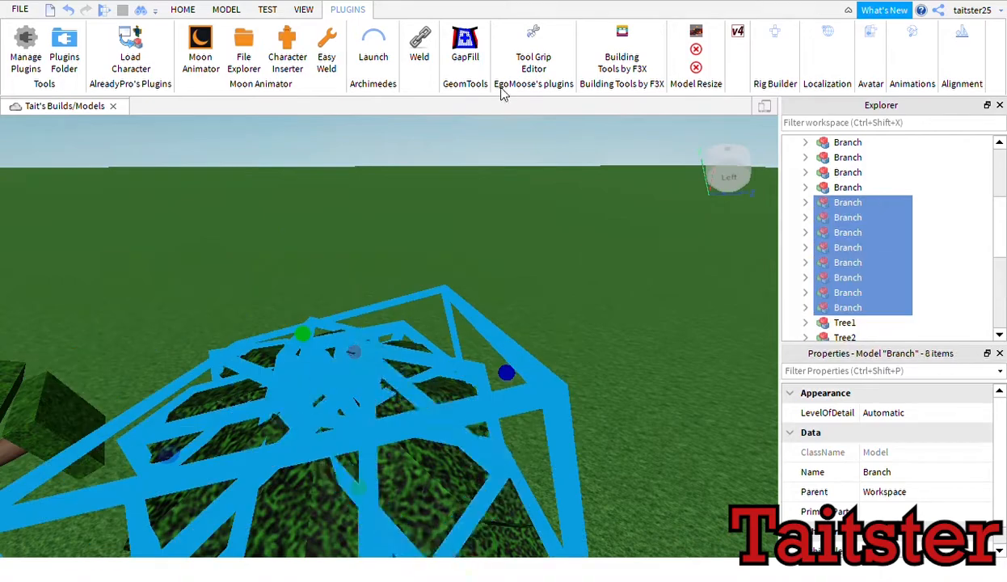
right_click_drag(443, 283, 443, 283)
key("ctrl+4")
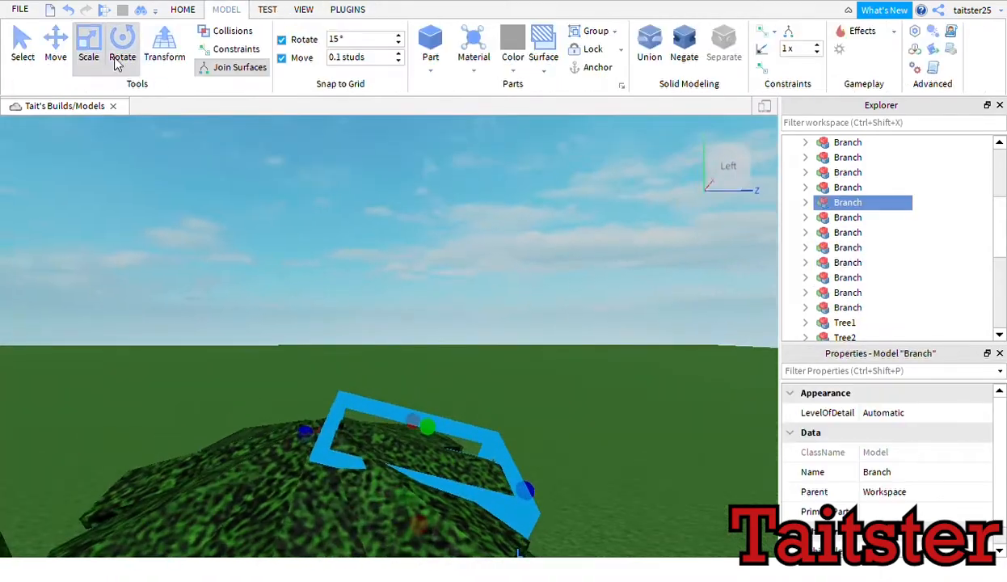
right_click_drag(490, 431, 490, 431)
left_click(474, 245)
right_click_drag(474, 245, 475, 245)
left_click(398, 265)
left_click(511, 154)
right_click_drag(511, 154, 511, 155)
left_click(511, 154)
left_click(508, 148)
Step: Undo the last edits to the topmost tier back to the grouped Branch model
left_click(348, 11)
left_click(738, 33)
left_click_drag(1002, 214, 1002, 172)
key("ctrl+z")
key("ctrl+z")
key("ctrl+z")
key("ctrl+z")
key("ctrl+z")
key("ctrl+z")
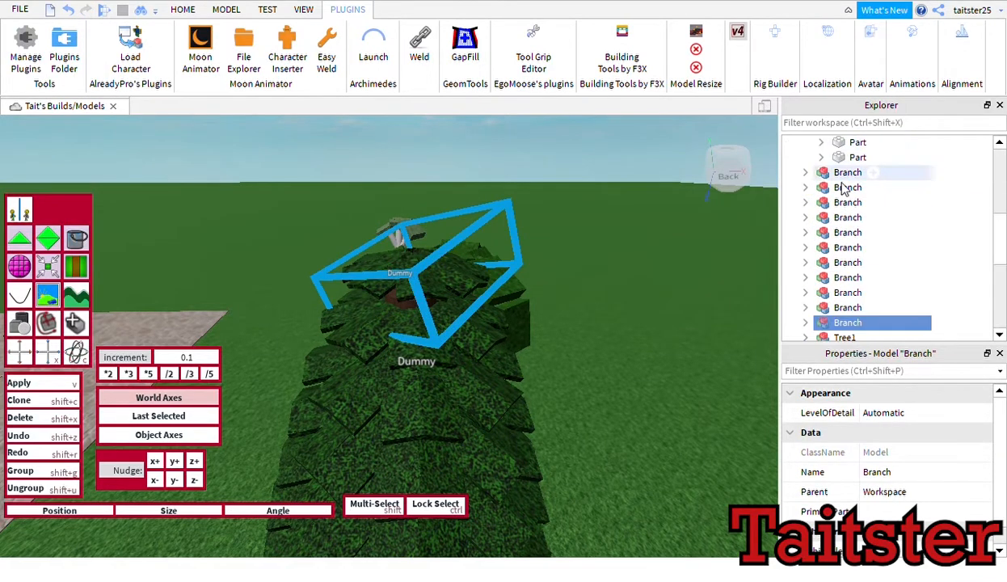
left_click_drag(896, 154, 799, 159)
left_click_drag(999, 182, 999, 245)
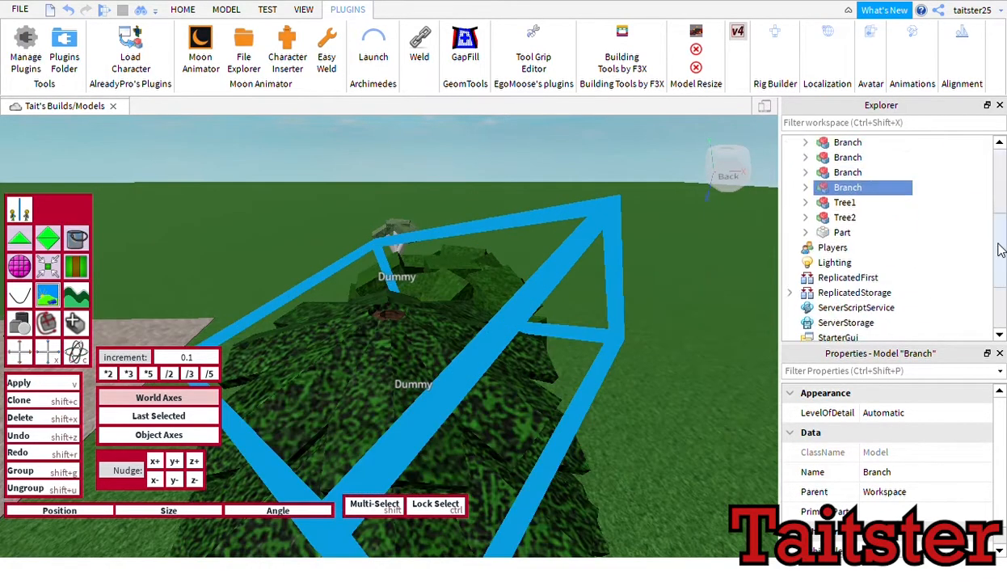
Step: Ungroup the topmost tier and try rotating its eight branches by -60 degrees around Object Center on World Axes
key("ctrl+u")
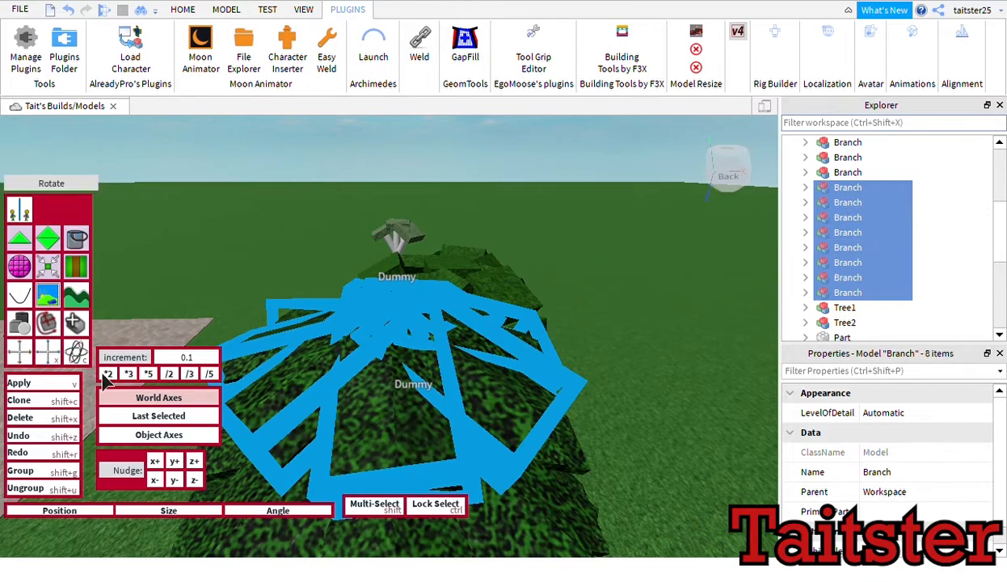
left_click(77, 353)
left_click_drag(319, 218, 248, 373)
left_click(159, 330)
left_click_drag(716, 314, 671, 425)
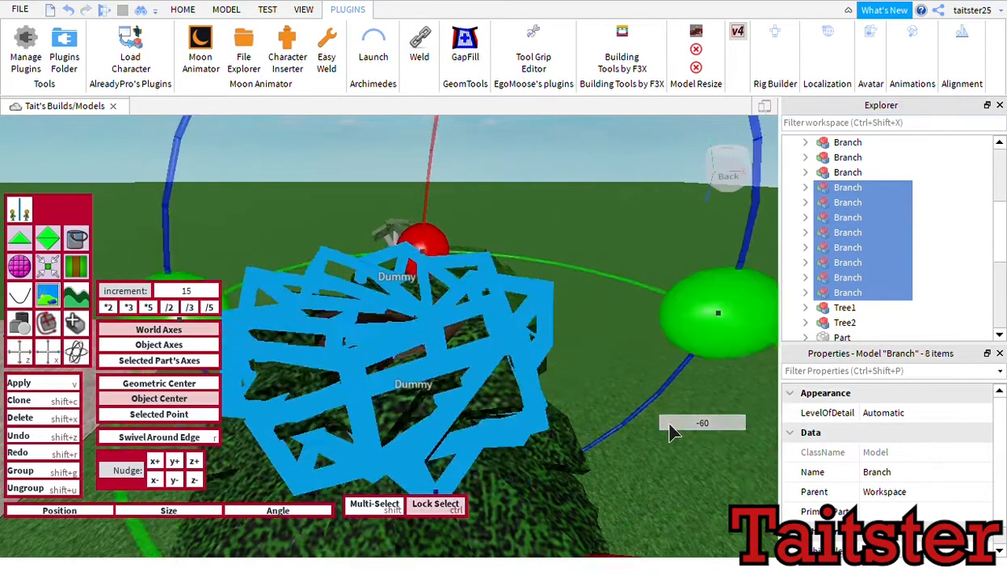
Step: Try rotating the eight branches by 150 degrees around a selected point on Object Axes
left_click(159, 414)
left_click(177, 361)
left_click(394, 368)
left_click(160, 345)
left_click_drag(466, 218, 284, 293)
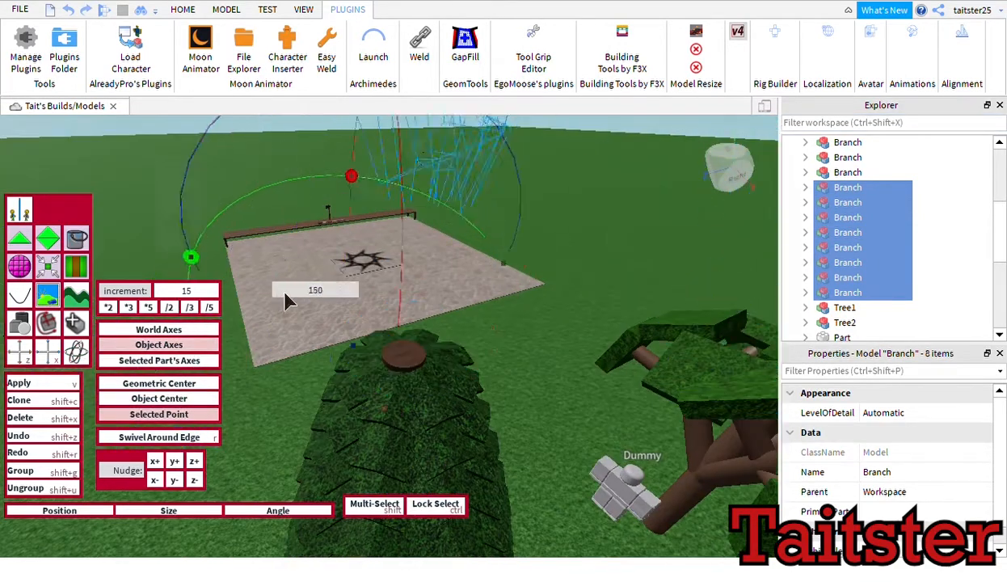
Step: Rotate a single branch of the ungrouped tier by -30 degrees on World Axes around its Geometric Center
right_click_drag(591, 270, 635, 270)
left_click(738, 31)
left_click(635, 270)
left_click(487, 381)
left_click(737, 31)
left_click(171, 330)
left_click(171, 384)
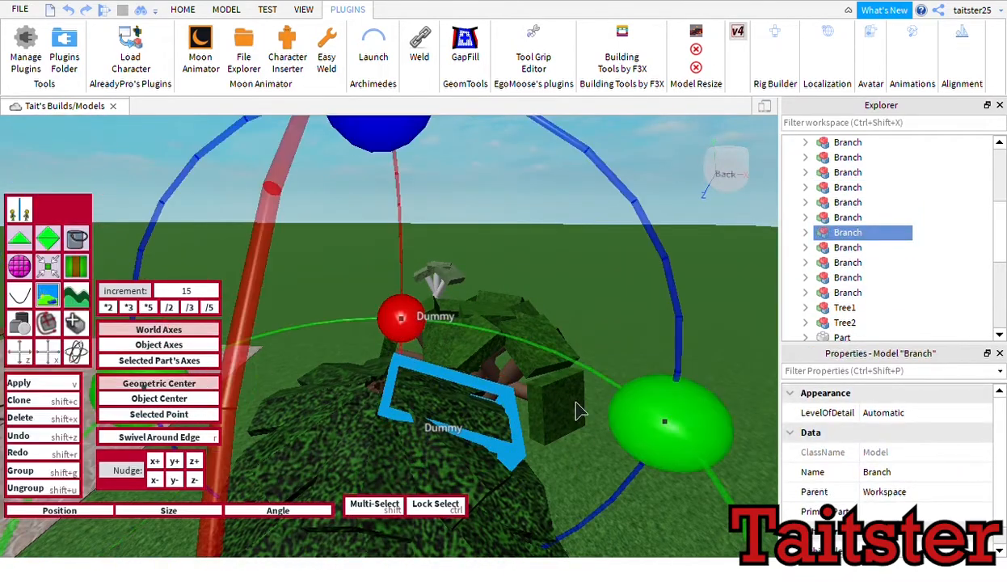
left_click_drag(665, 420, 495, 353)
right_click_drag(446, 317, 446, 317)
scroll(447, 317, "down", 3)
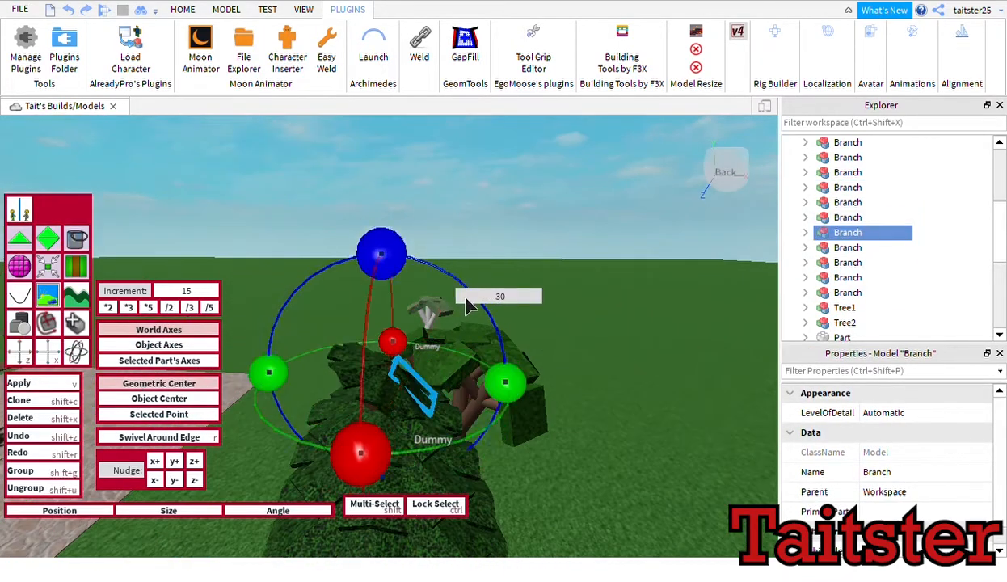
Step: Undo the single branch's rotation, try turning a neighbouring branch, and undo back to the grouped topmost tier
key("ctrl+z")
left_click(845, 218)
right_click_drag(647, 348, 647, 348)
left_click_drag(568, 396, 602, 335)
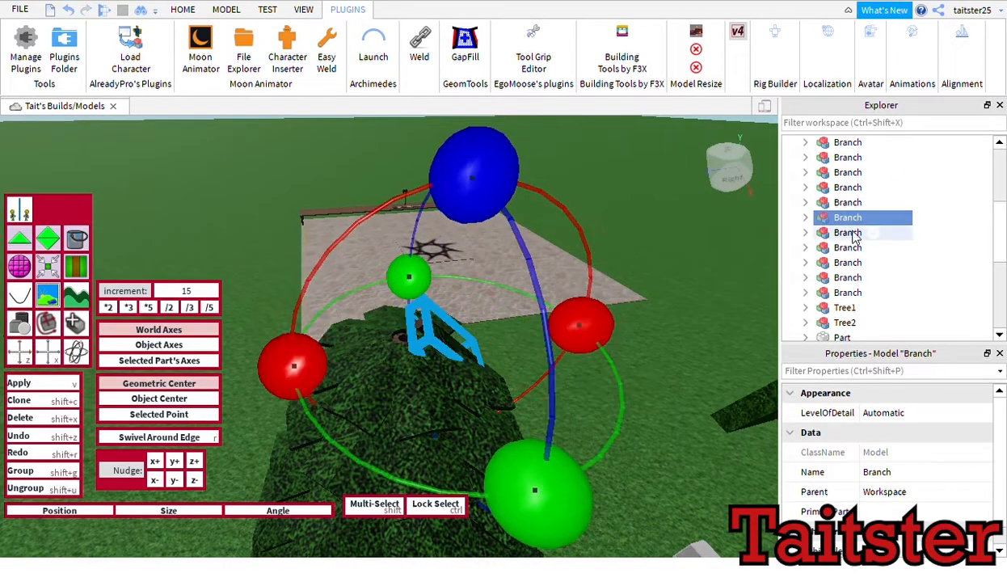
left_click(850, 233)
right_click_drag(423, 318, 423, 319)
right_click_drag(335, 251, 335, 251)
key("ctrl+z")
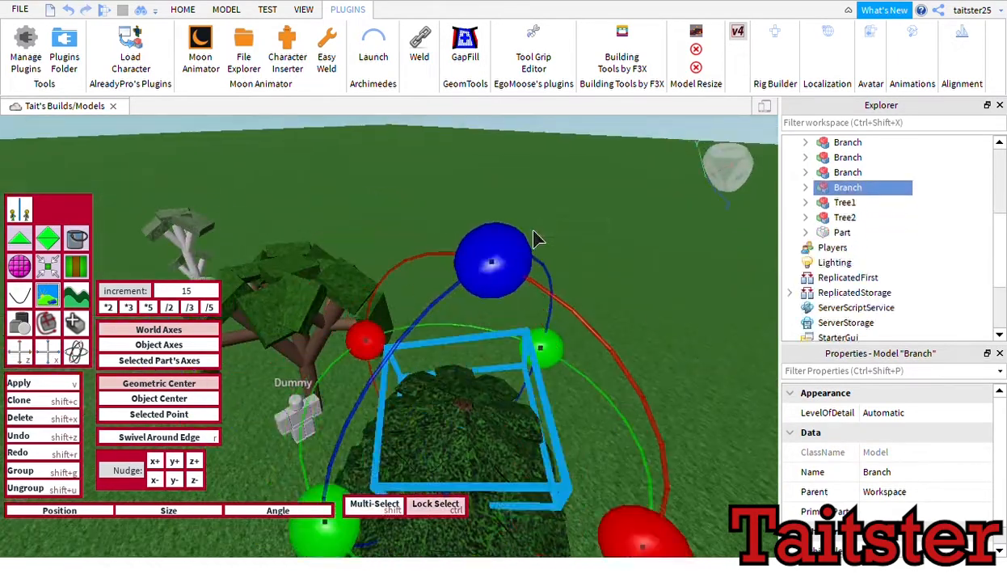
Step: Redo the topmost tier's ungrouping, select single branches with the pivot at Object Center, and undo the ungrouping again
left_click(83, 11)
left_click(847, 217)
left_click(847, 204)
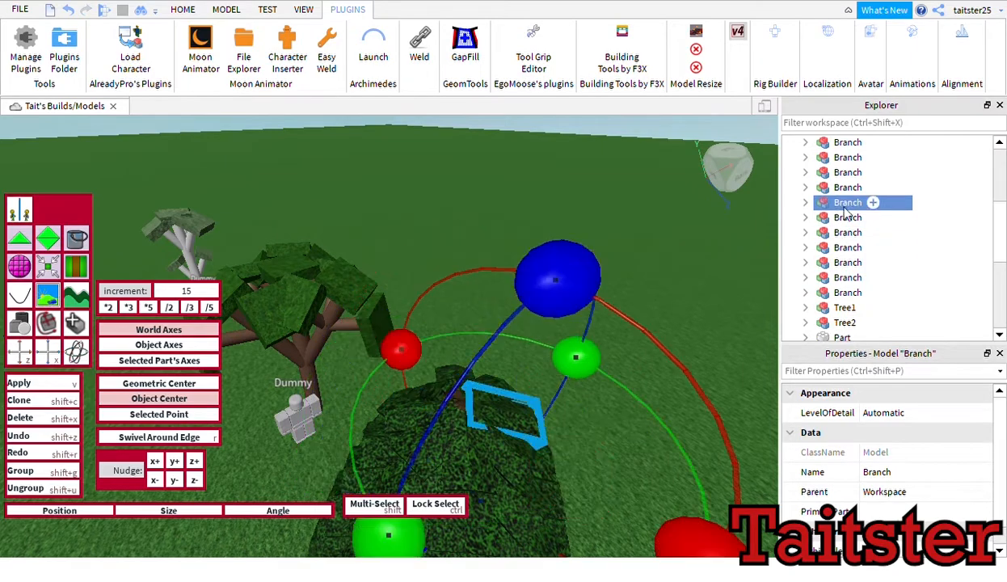
key("ctrl+z")
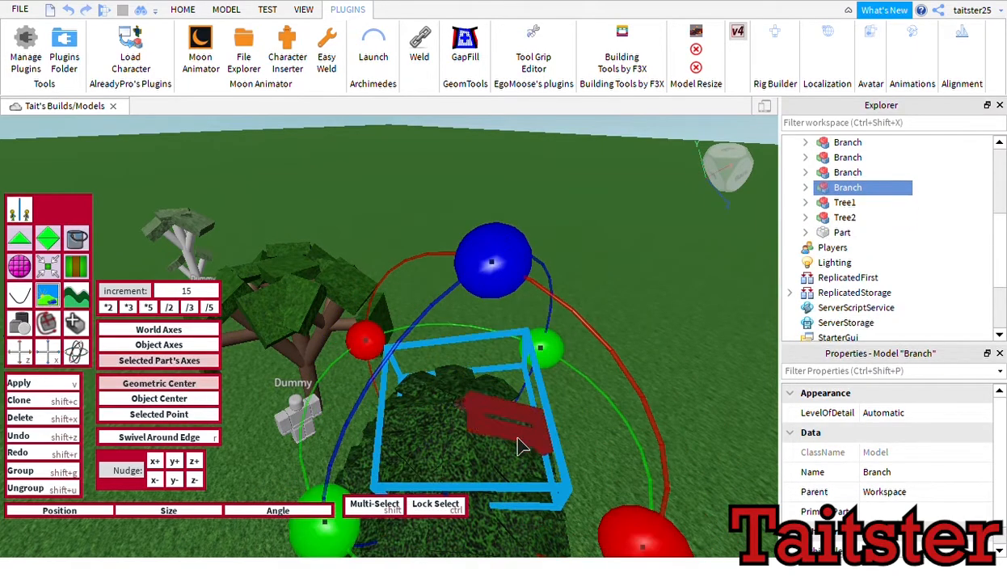
Step: Try rotating the grouped topmost tier around a Selected Point on the Selected Part's Axes, and undo the attempt
left_click(183, 417)
right_click_drag(553, 365, 554, 366)
key("w")
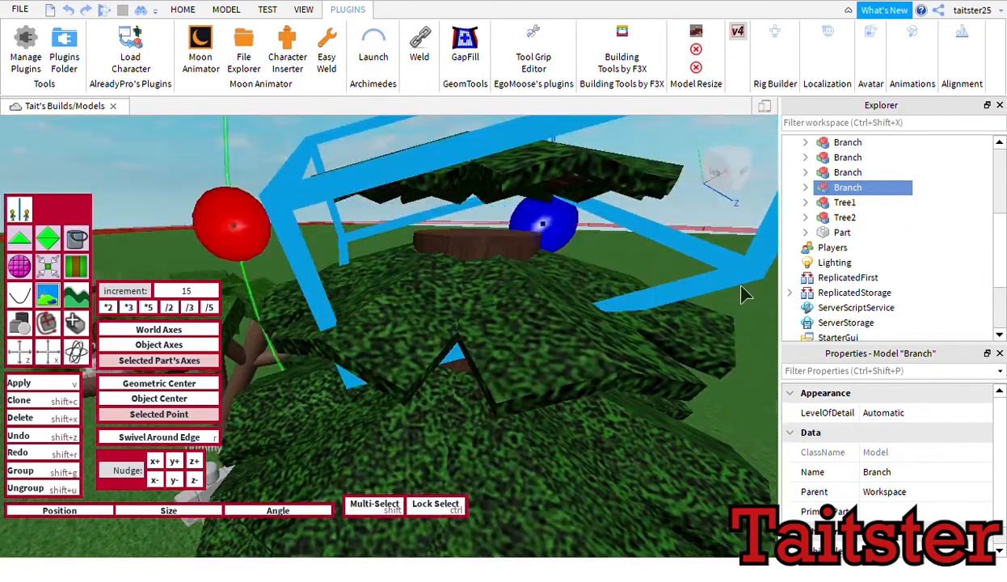
right_click_drag(746, 295, 625, 342)
scroll(625, 342, "down", 5)
left_click_drag(404, 141, 617, 396)
key("ctrl+z")
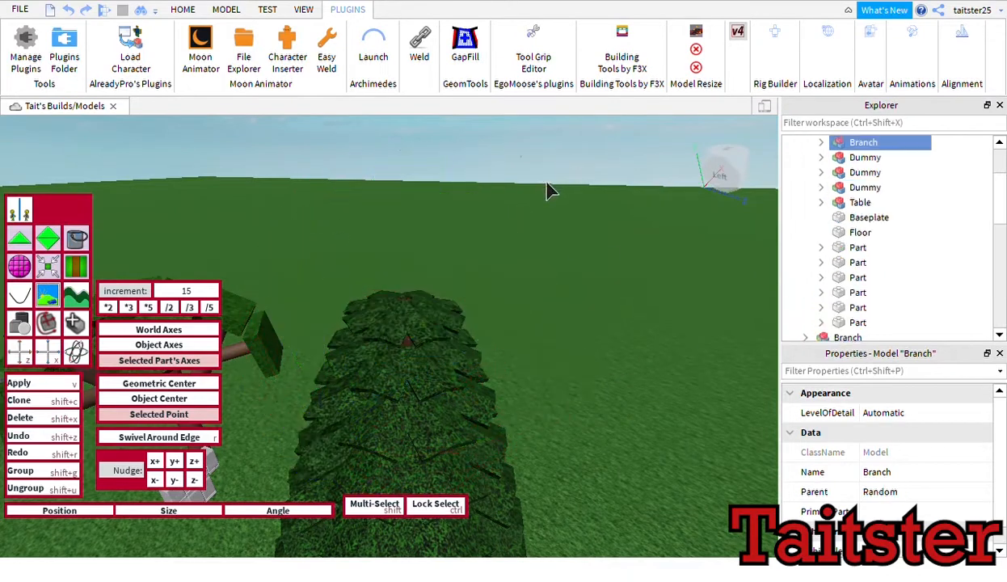
Step: Examine the Branch models in Workspace and the Random folder to see which tier each one belongs to
left_click(862, 246)
right_click_drag(608, 317, 608, 317)
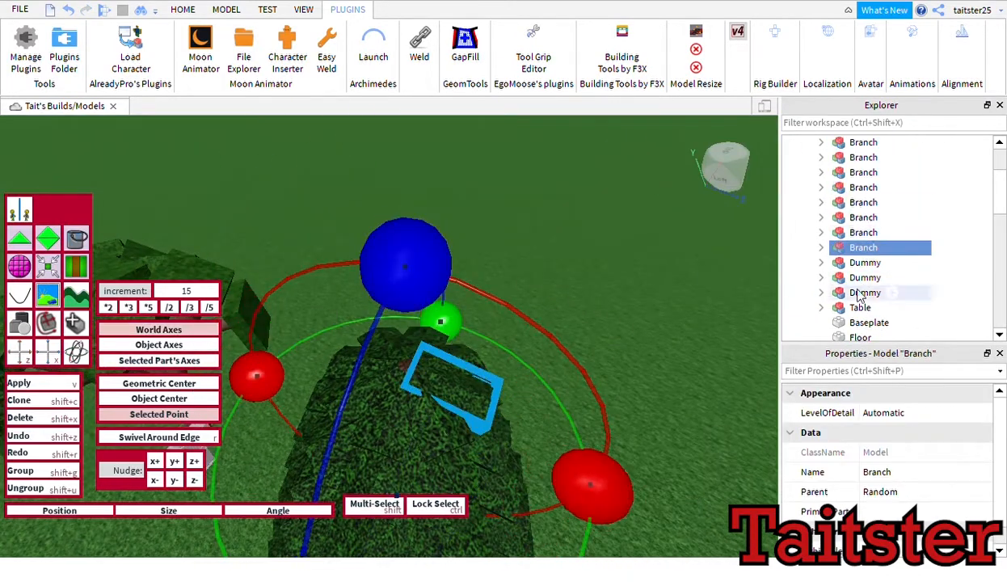
left_click_drag(1004, 195, 1004, 185)
left_click(806, 158)
left_click(845, 173, "ctrl")
left_click(849, 293)
left_click(851, 307)
right_click_drag(724, 355, 724, 355)
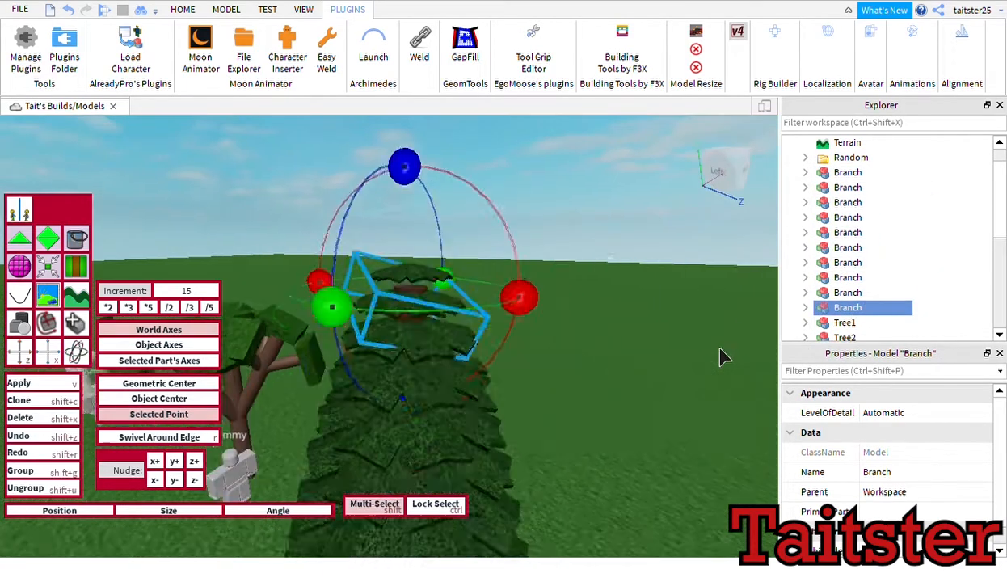
left_click(845, 293)
left_click(843, 277)
left_click(849, 174)
right_click_drag(460, 307, 461, 307)
left_click(429, 280)
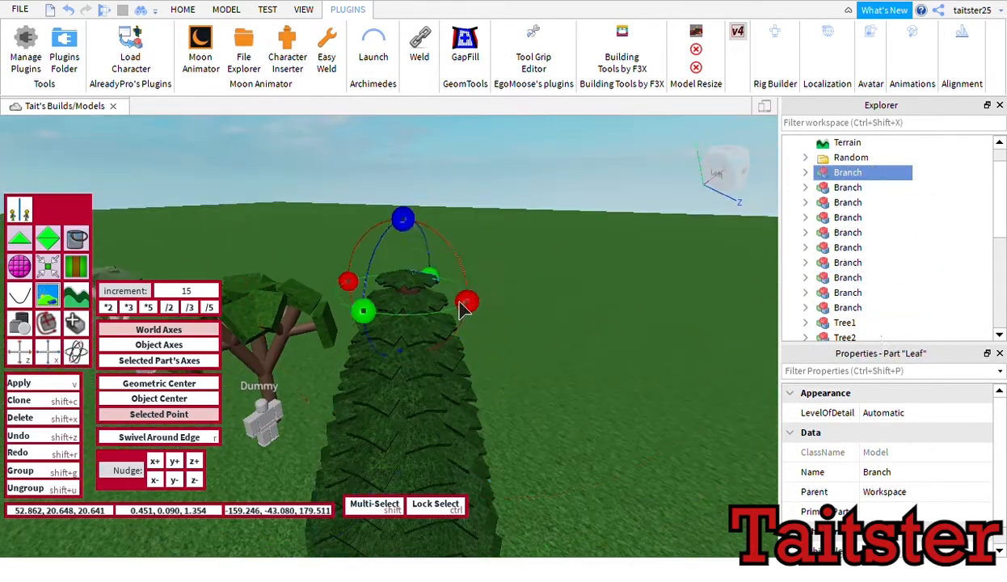
Step: Delete seven of the topmost tier's eight ungrouped branches in the Random folder, keeping one
left_click(821, 232)
right_click_drag(582, 323, 582, 323)
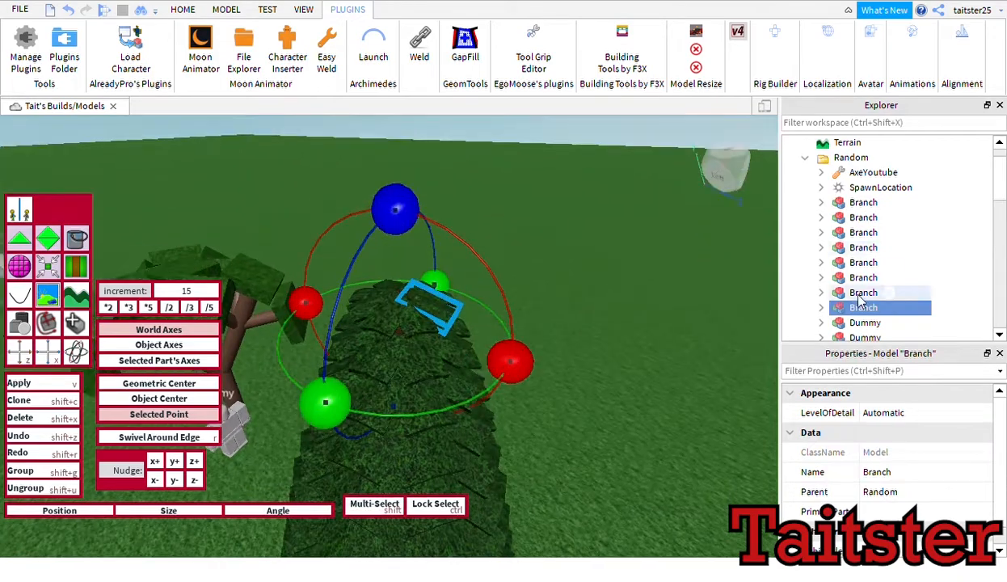
left_click(859, 295)
left_click(861, 205, "shift")
key("Delete")
Step: Adjust the remaining topmost-tier branch's angle on World Axes around the Selected Point
left_click(861, 206)
right_click_drag(485, 339, 485, 340)
left_click_drag(506, 171, 631, 229)
left_click(631, 229)
right_click_drag(582, 229, 582, 228)
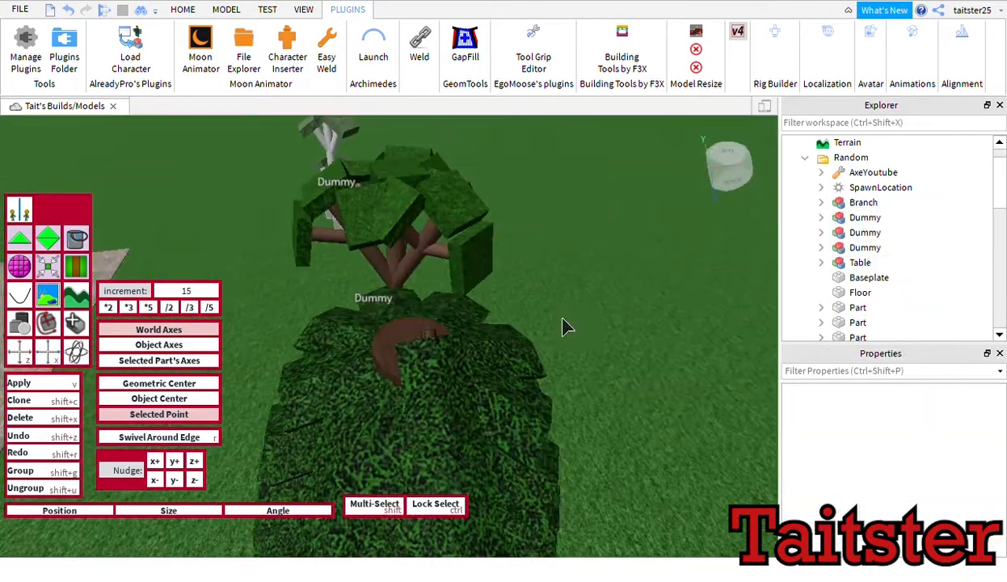
right_click_drag(564, 323, 524, 330)
scroll(524, 330, "up", 3)
Step: Duplicate the remaining branch, discard the copy, and rotate the original around its Geometric Center on World Axes
left_click(867, 203)
key("ctrl+d")
left_click_drag(425, 334, 581, 536)
key("Delete")
left_click(864, 203)
left_click(191, 385)
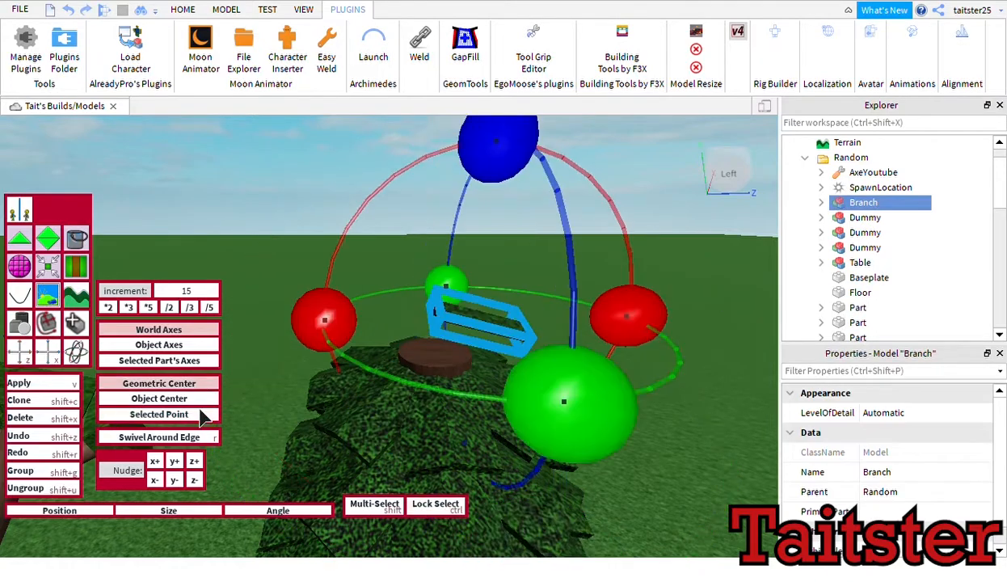
left_click_drag(616, 271, 633, 396)
right_click_drag(664, 368, 665, 376)
Step: Clone the angled branch and rotate the copy on World Axes to form a pair around the trunk
key("shift+c")
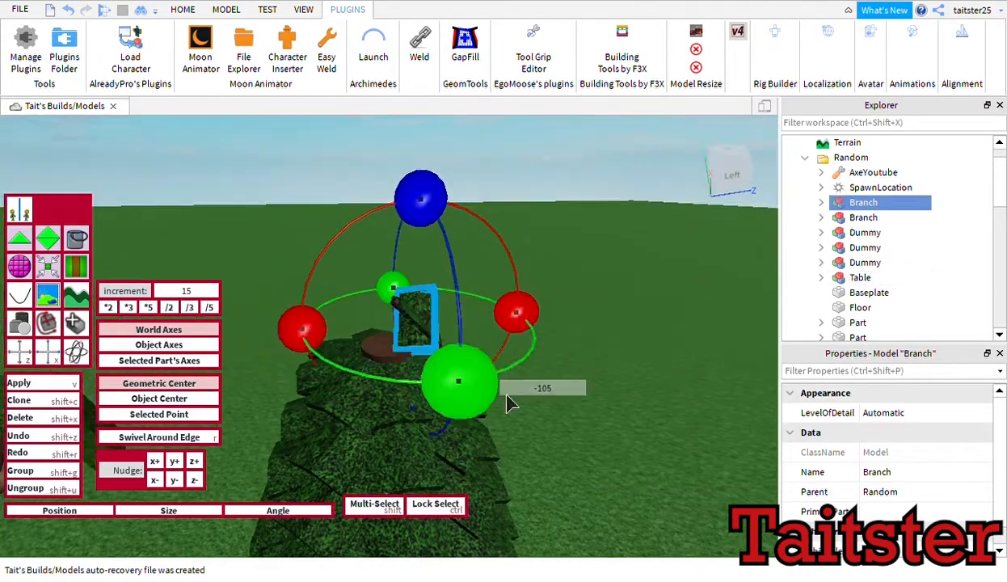
right_click_drag(517, 386, 518, 386)
left_click_drag(534, 333, 553, 327)
key("z")
left_click_drag(402, 247, 427, 318)
key("c")
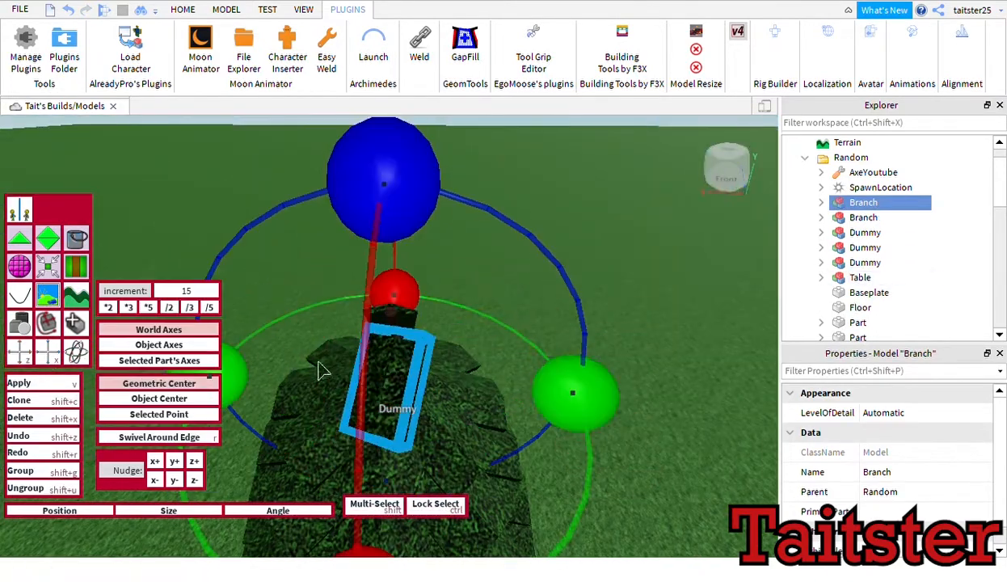
right_click_drag(591, 376, 590, 377)
Step: Clone and rotate the branch pairs around the trunk to make eight branches, and group them as Branches
left_click(863, 218, "ctrl")
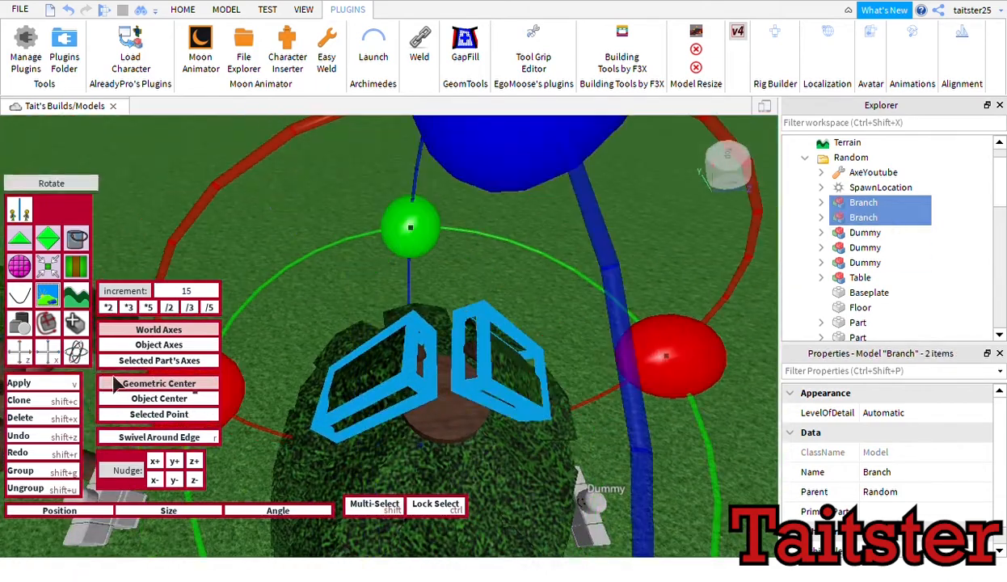
key("shift+c")
mouse_move(411, 227)
left_mouse_down()
mouse_move(296, 405)
mouse_move(335, 308)
mouse_move(333, 439)
left_mouse_up()
key("shift+c")
key("shift+c")
right_click_drag(590, 349, 590, 350)
left_click(591, 350)
left_click(865, 203)
left_click(867, 307, "shift")
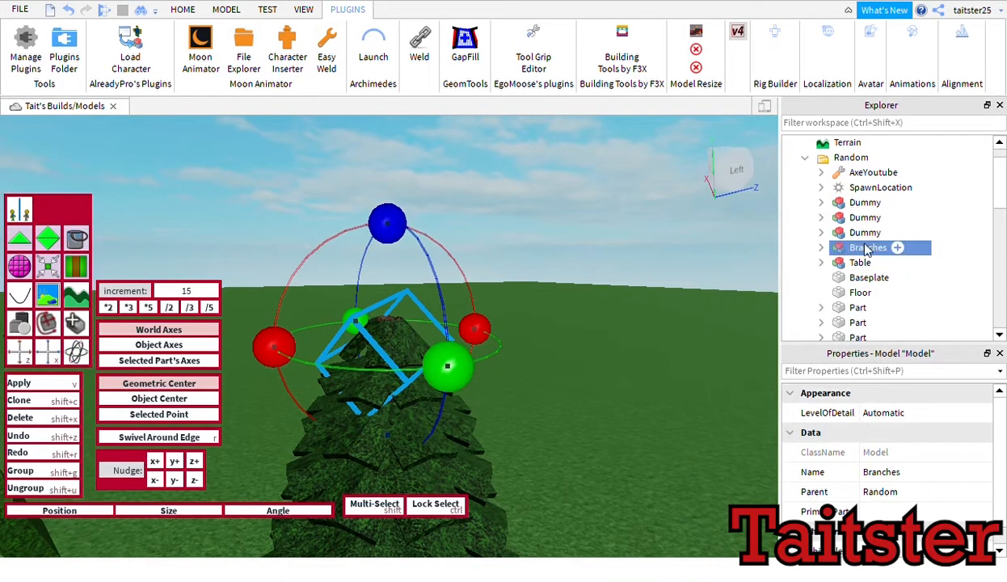
Step: Ungroup the second tier from the top in the Random folder and delete seven of its eight branches
left_click_drag(866, 249, 548, 273)
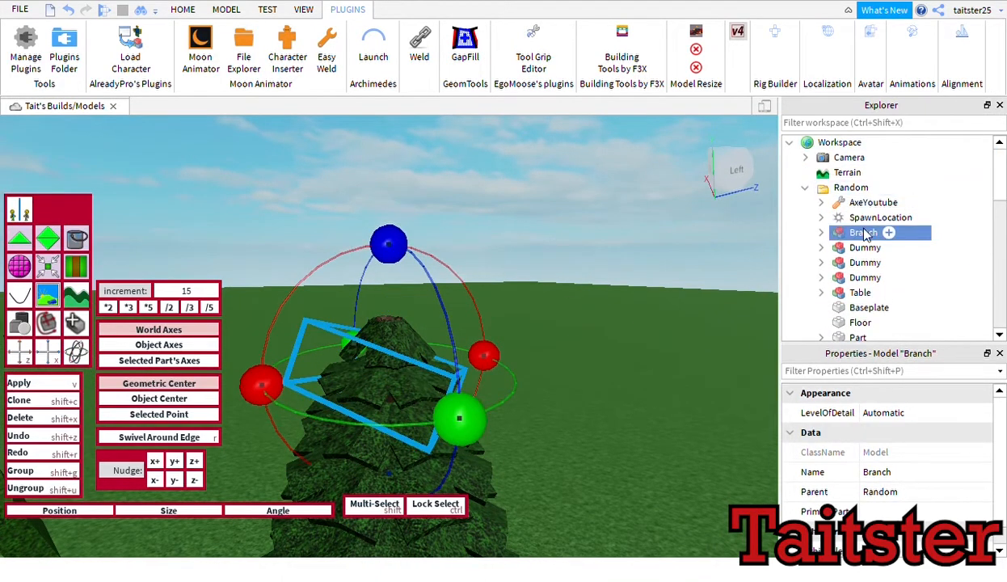
left_click(862, 208, "shift")
right_click_drag(638, 337, 638, 337)
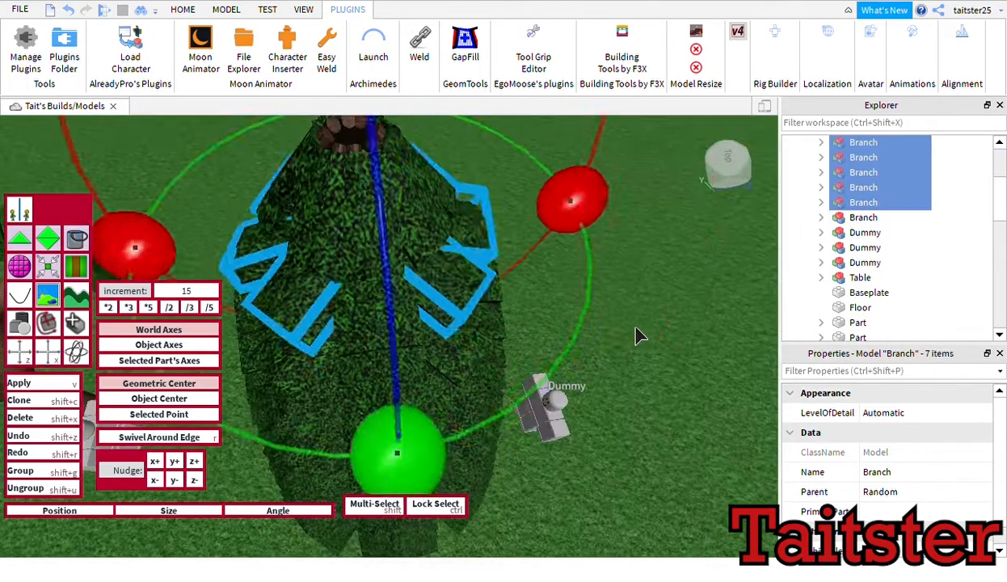
key("Delete")
Step: Rotate the second tier's remaining branch on World Axes so that it slopes down from the trunk
left_click(384, 314)
right_click_drag(602, 297, 603, 297)
left_click_drag(377, 187, 437, 227)
right_click_drag(364, 314, 560, 287)
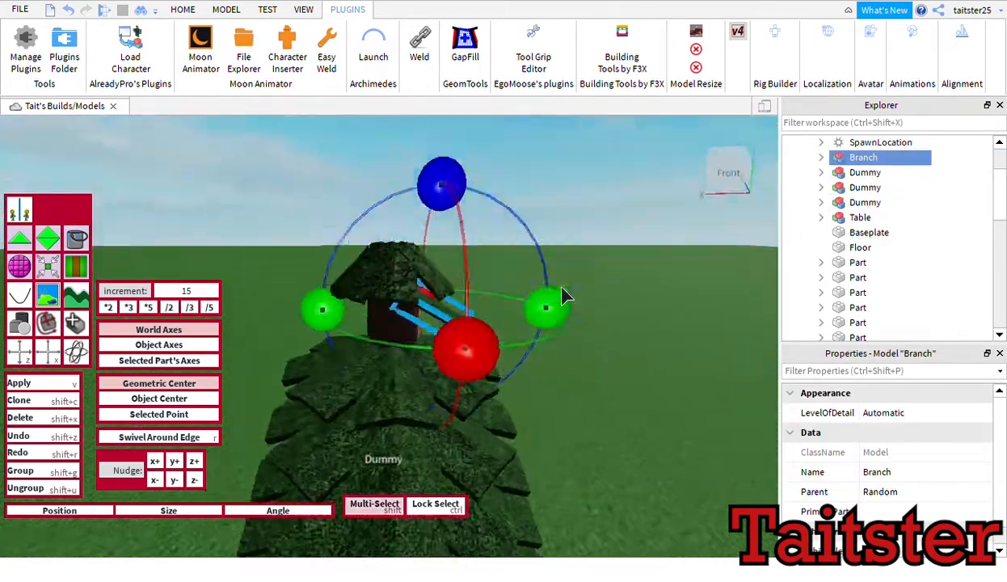
Step: Clone the sloping branch, turn the copy to the trunk's opposite side, and move it by -2.2 on World Axes
key("shift+c")
mouse_move(598, 241)
left_mouse_down()
mouse_move(282, 335)
mouse_move(223, 296)
left_mouse_up()
left_click(23, 355)
left_click_drag(635, 277, 513, 286)
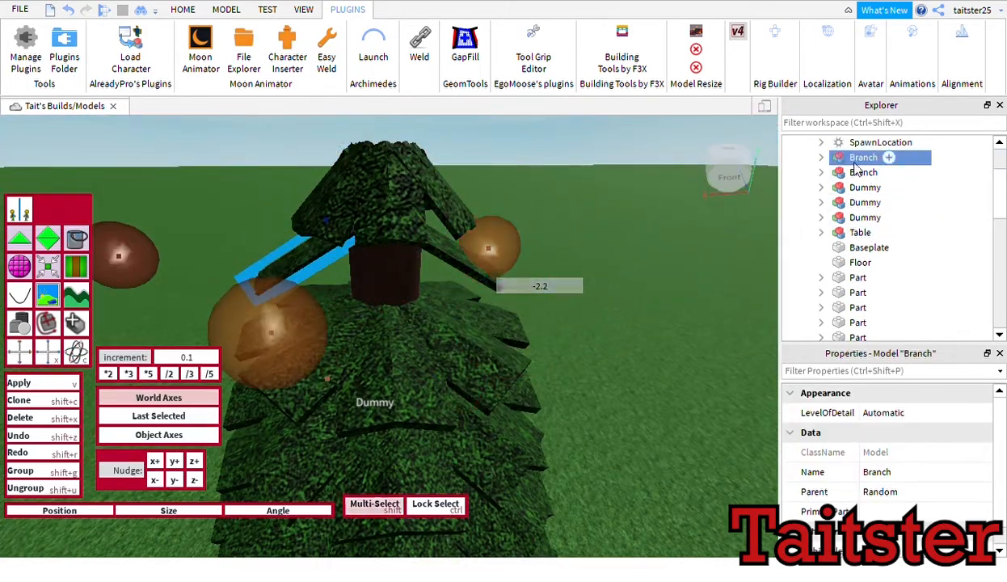
Step: Clone and rotate the opposite pair, and repeat with the resulting four to ring the trunk with eight branches
left_click(860, 172, "shift")
key("shift+c")
left_click(77, 352)
mouse_move(557, 249)
left_mouse_down()
mouse_move(404, 360)
mouse_move(632, 213)
left_mouse_up()
left_click(865, 202, "shift")
key("shift+c")
right_click_drag(632, 213, 536, 198)
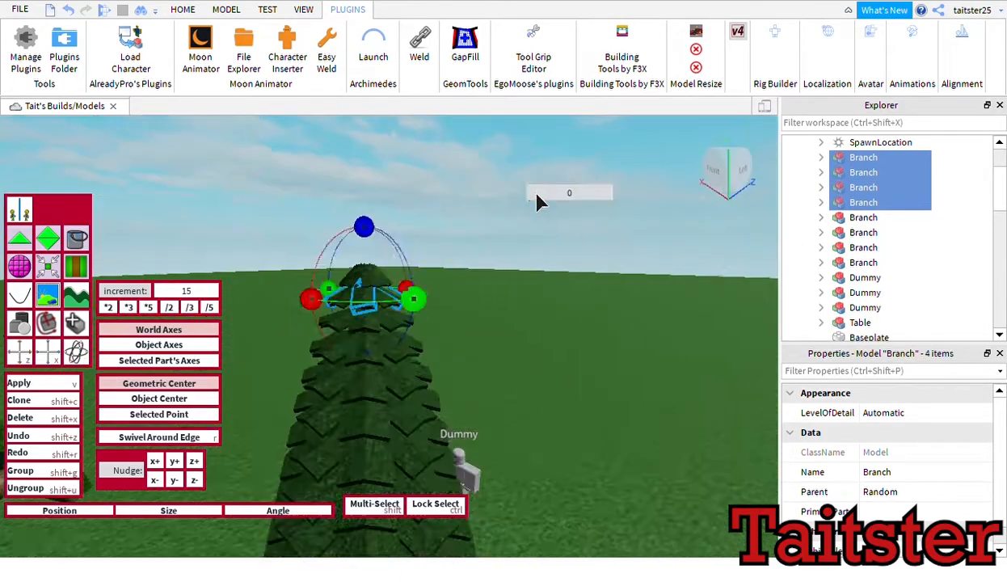
left_click(552, 243)
key("q")
key("w")
Step: Group the second tier's eight branches into a model and name it Branches
left_click(863, 263)
left_click(861, 159, "shift")
key("ctrl+g")
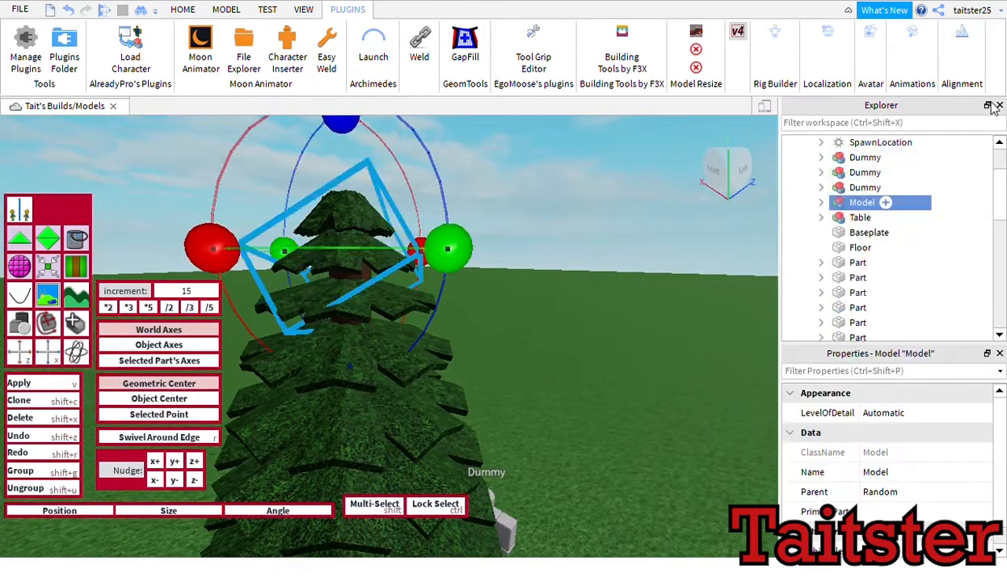
type("Branches")
key("Return")
left_click(599, 217)
right_click_drag(600, 217, 400, 260)
Step: Adjust the trunk part's height at the pine's top with the Scale tool
left_click(737, 30)
left_click(414, 356)
right_click_drag(631, 269, 632, 270)
left_click(226, 10)
left_click(89, 44)
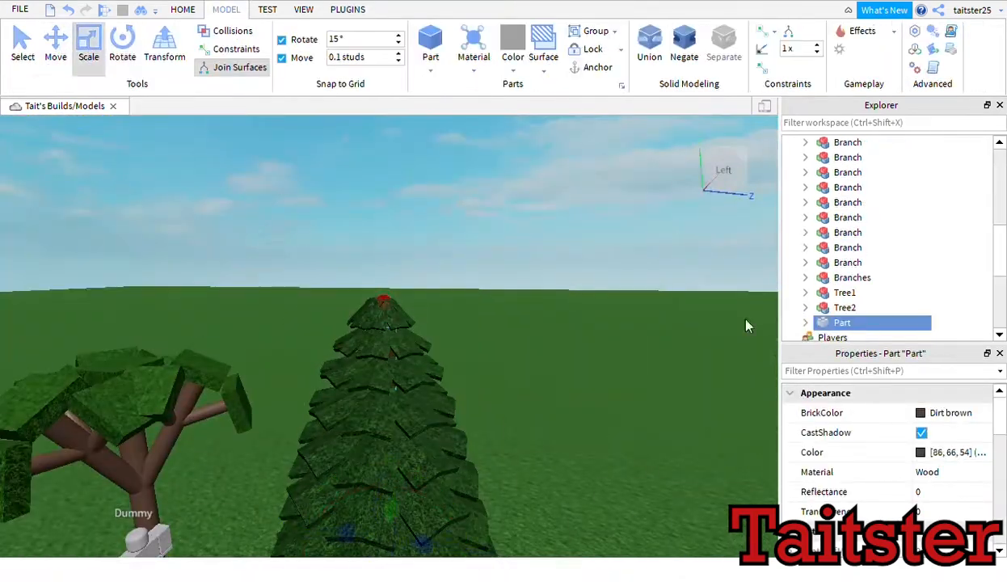
scroll(881, 461, "down", 8)
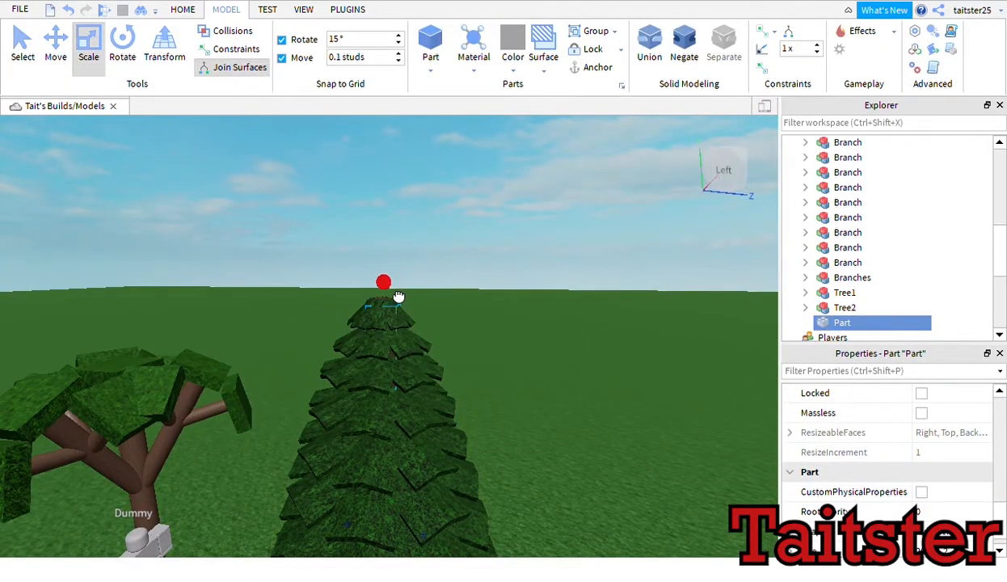
left_click(465, 224)
Step: Move the topmost tier's Branches model by 0.1 on World Axes to centre it on the trunk
right_click_drag(466, 225, 466, 225)
scroll(469, 229, "up", 5)
left_click(472, 232)
left_click(347, 9)
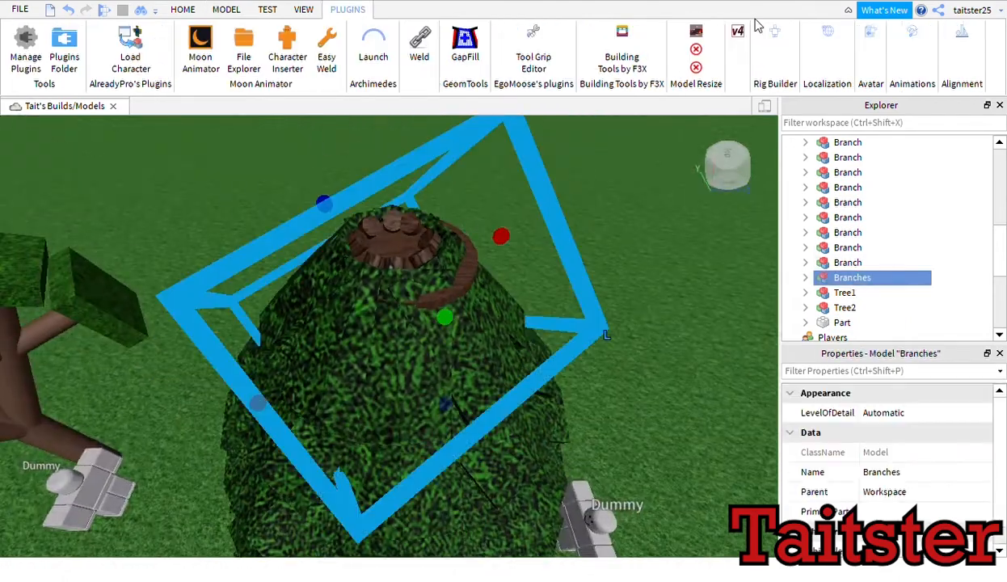
left_click(738, 31)
left_click_drag(719, 305, 729, 308)
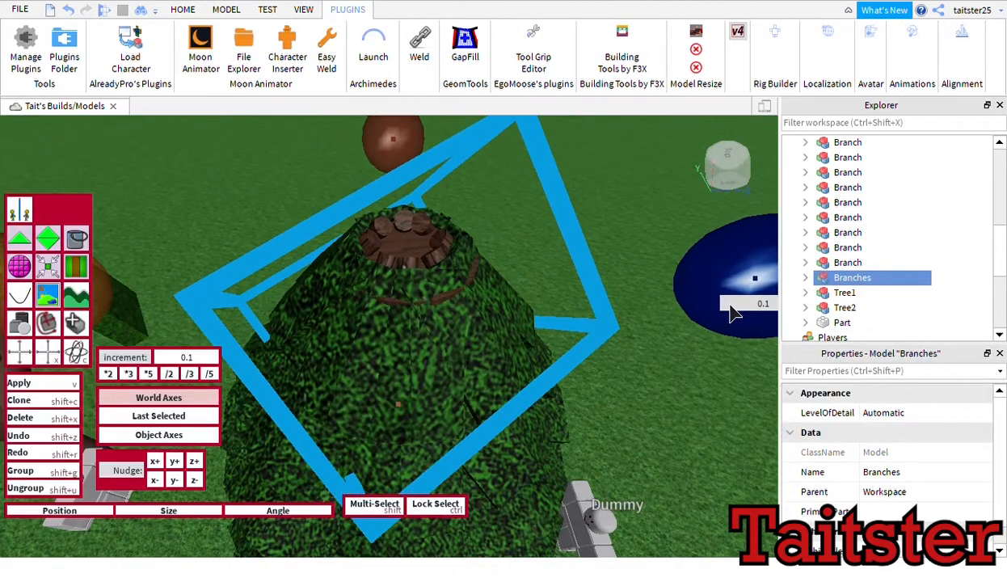
right_click_drag(642, 279, 643, 279)
Step: Nudge the second tier's Branches model in the Random folder on World Axes to align it with the trunk
left_click(846, 265)
left_click_drag(1004, 247, 1004, 189)
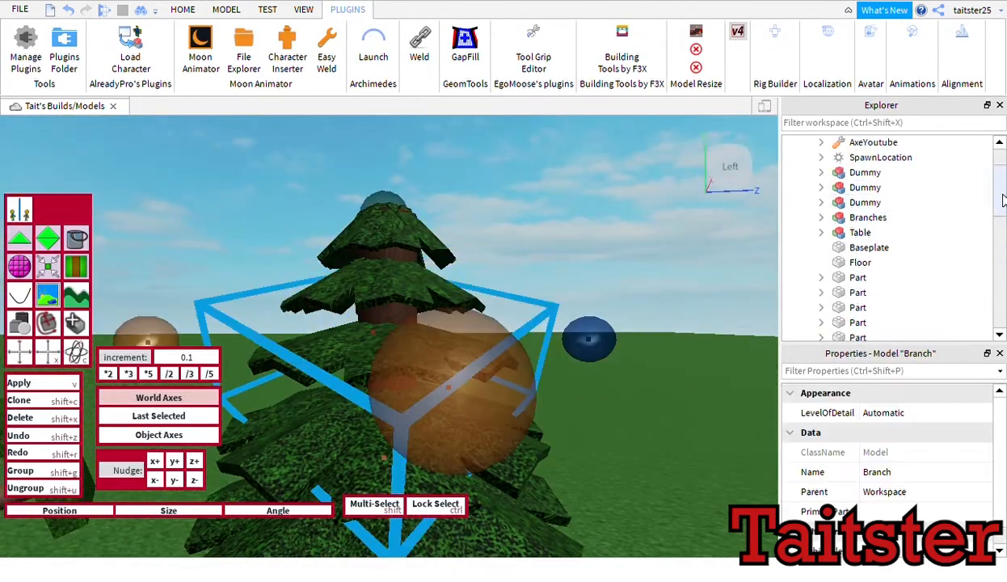
left_click(869, 218)
left_click_drag(400, 185, 410, 182)
right_click_drag(411, 182, 411, 182)
left_click_drag(683, 288, 673, 298)
right_click_drag(634, 336, 634, 336)
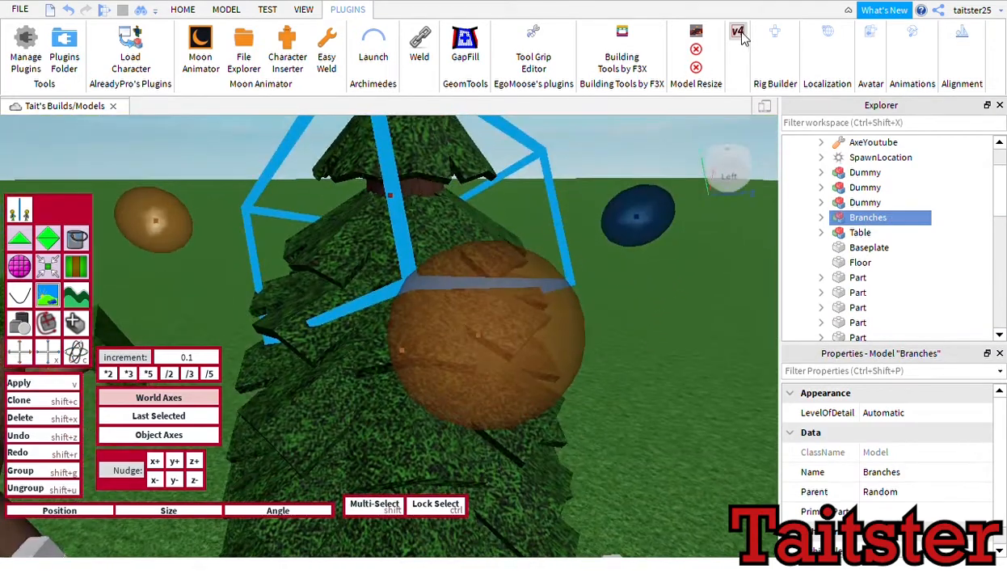
Step: Fine-adjust the second tier's height with a small move of its Branches model
left_click(737, 31)
scroll(523, 142, "down", 5)
left_click(738, 36)
left_click(855, 204)
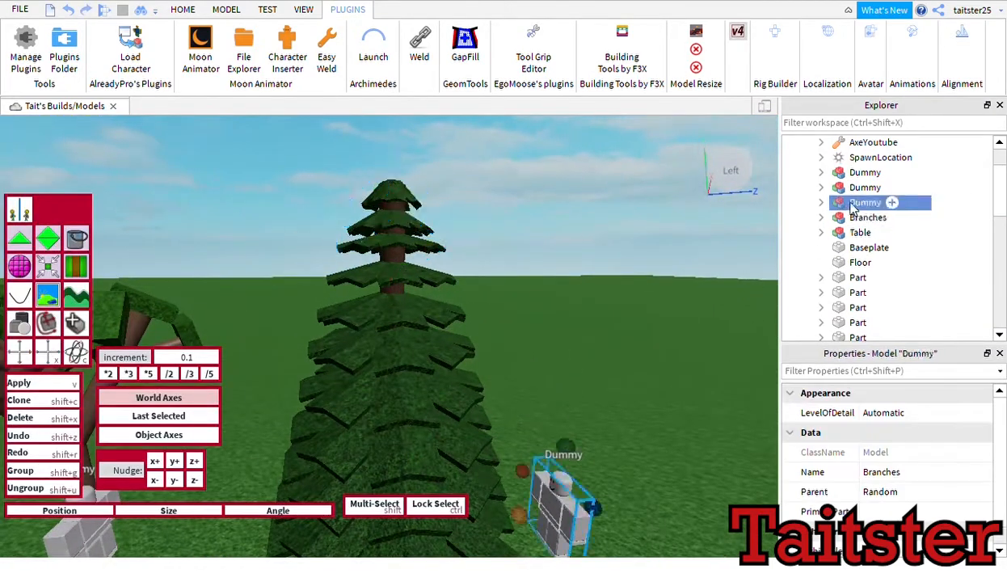
left_click(868, 217)
left_click_drag(403, 194, 412, 191)
left_click(537, 165)
left_click(738, 33)
Step: Duplicate the trunk's top part and rename the copy TrunkBall
scroll(537, 165, "up", 3)
right_click_drag(538, 165, 534, 160)
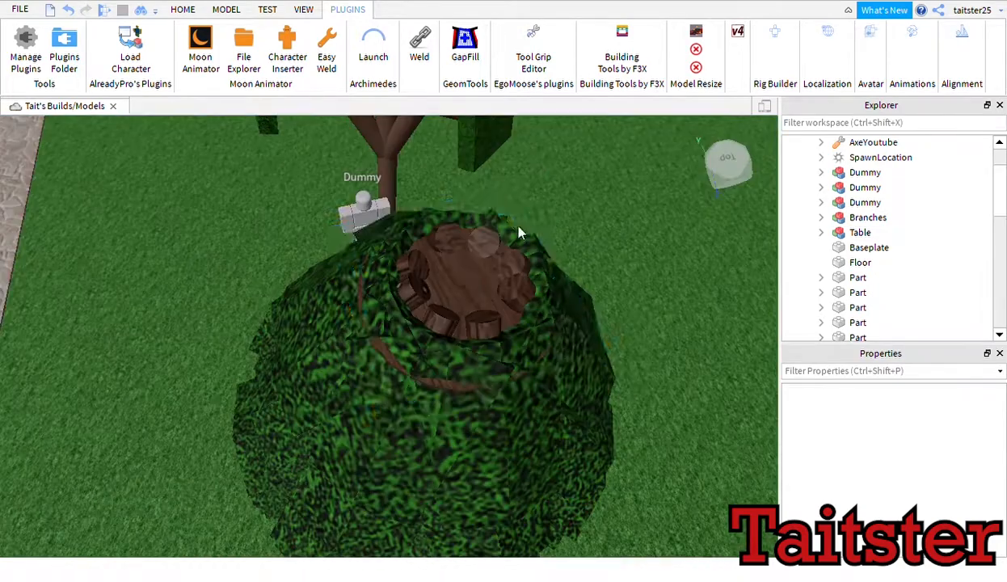
left_click(472, 283)
right_click_drag(472, 283, 472, 283)
type("Trunk")
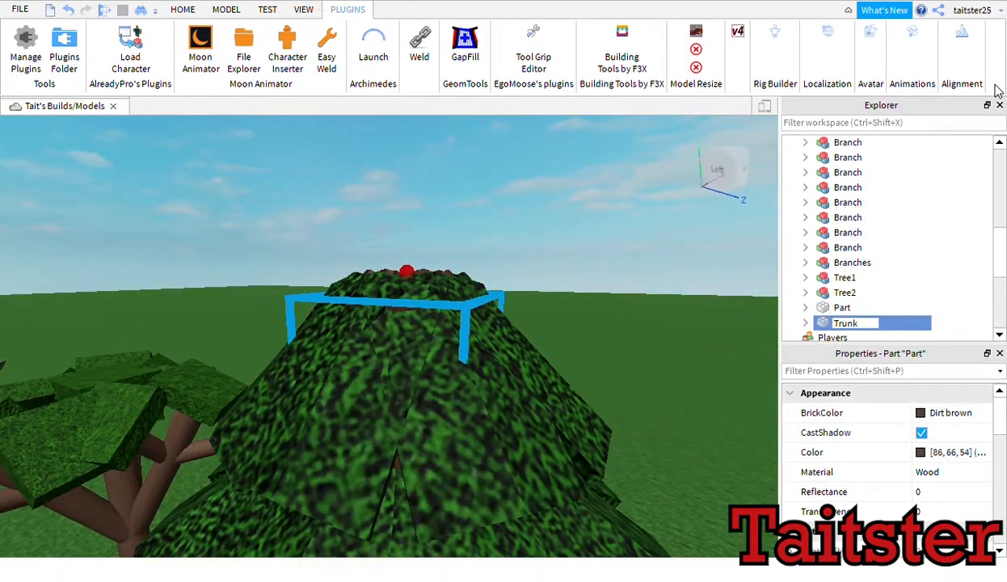
type("Ball")
key("Return")
Step: Set the Shape of TrunkBall to Ball
left_click_drag(1000, 422, 1001, 534)
left_click(953, 512)
left_click(938, 525)
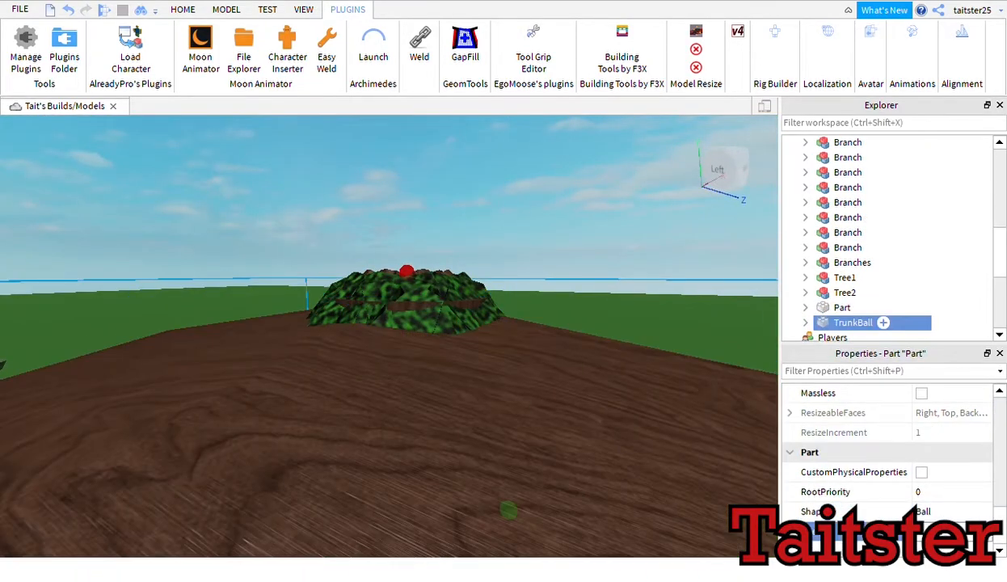
Step: Move TrunkBall with the Move tool to centre it over the trunk and lower it towards the tip
left_click(227, 9)
left_click(56, 44)
scroll(404, 445, "up", 3)
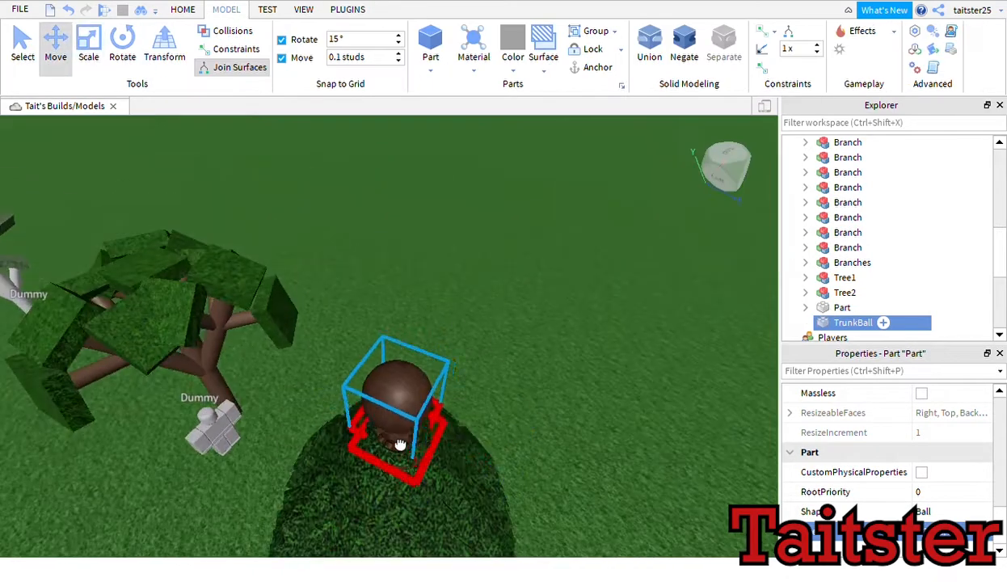
left_click_drag(468, 434, 468, 434)
left_click_drag(452, 350, 447, 362)
right_click_drag(448, 360, 447, 360)
left_click_drag(414, 185, 418, 246)
left_click(487, 234)
Step: Lower TrunkBall further into the topmost tier so that it caps the trunk's tip
right_click_drag(487, 234, 487, 234)
left_click(488, 234)
left_click_drag(363, 131, 370, 287)
left_click(514, 243)
scroll(515, 243, "down", 8)
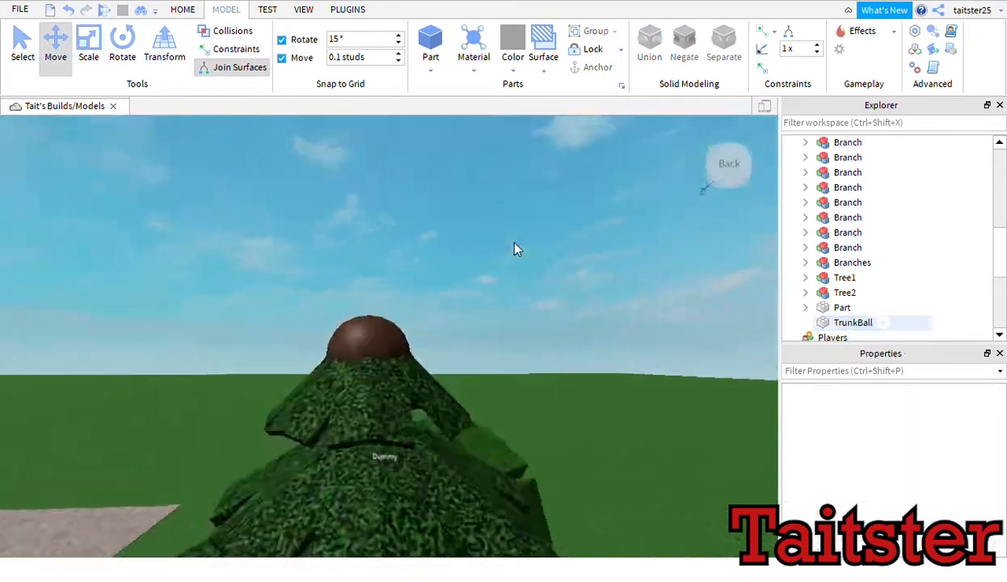
right_click_drag(514, 243, 515, 243)
key("q")
key("e")
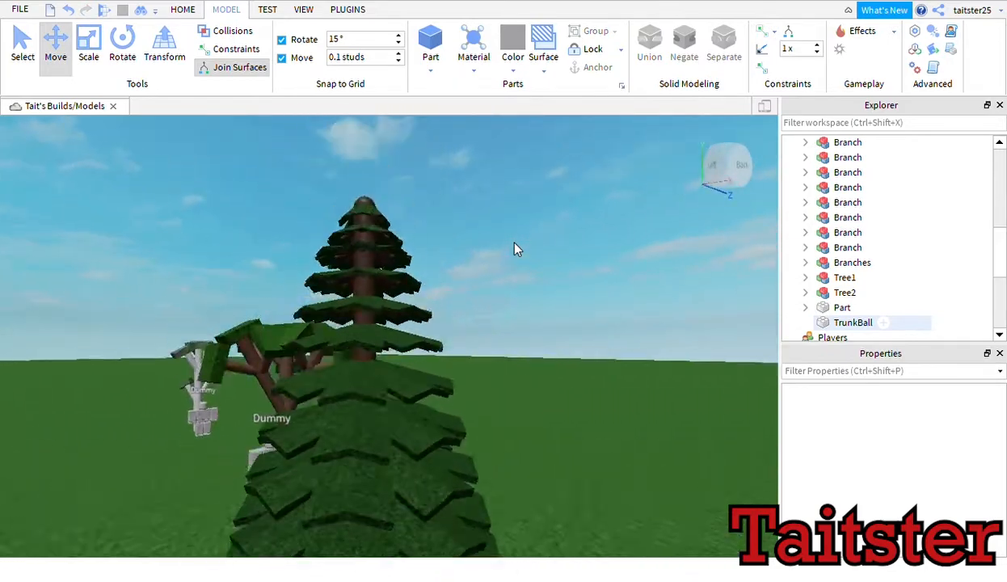
Step: Move the Branches model out of the Random folder and directly into Workspace
key("s")
key("w")
right_click_drag(490, 210, 490, 210)
key("s")
key("e")
key("w")
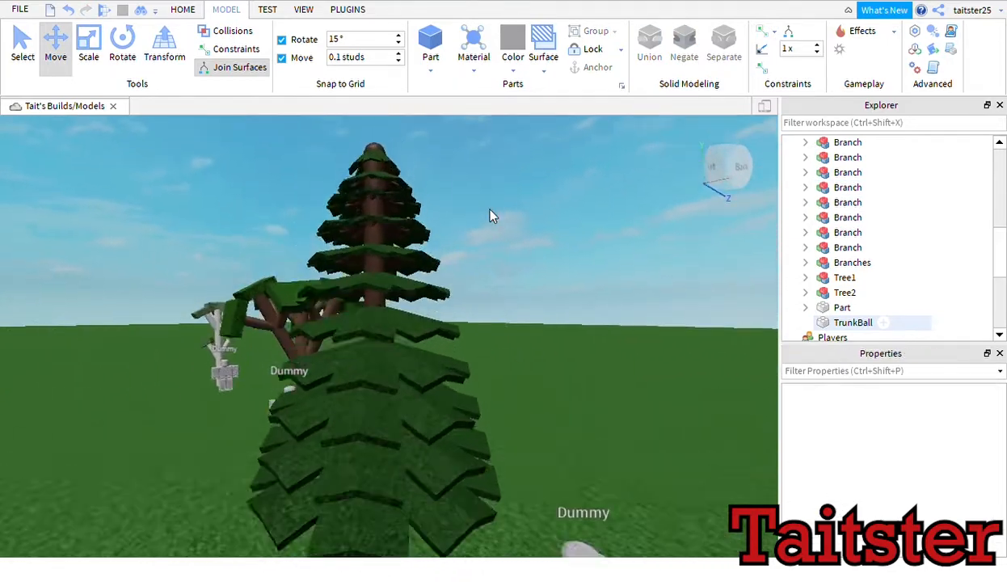
left_click(849, 268)
left_click_drag(1000, 247, 995, 161)
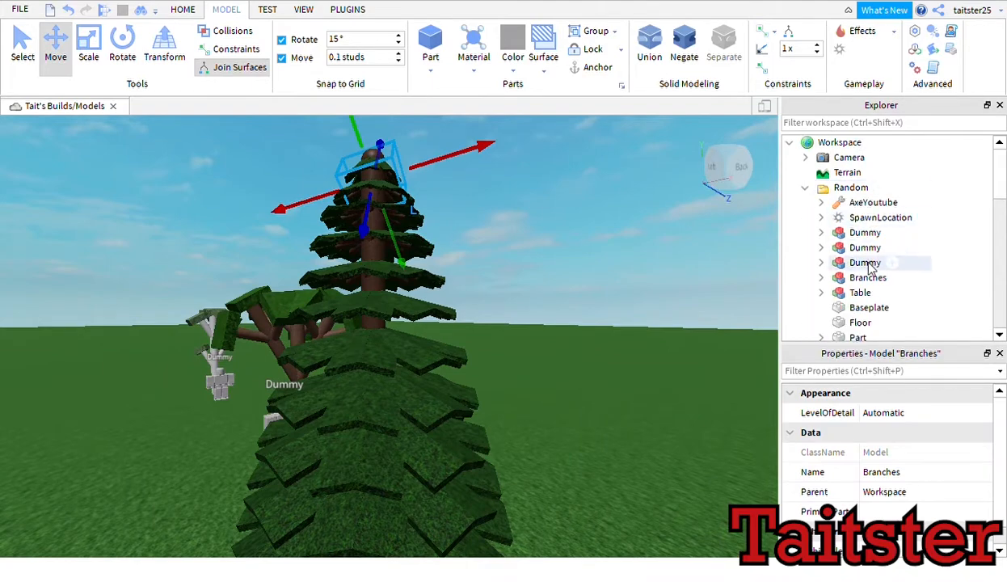
left_click_drag(866, 277, 849, 144)
Step: Lower the pine's six uppermost tiers together along the trunk with the building plugin's axis move at a 0.1 increment
left_click(848, 203)
scroll(881, 242, "down", 2)
left_click(852, 277)
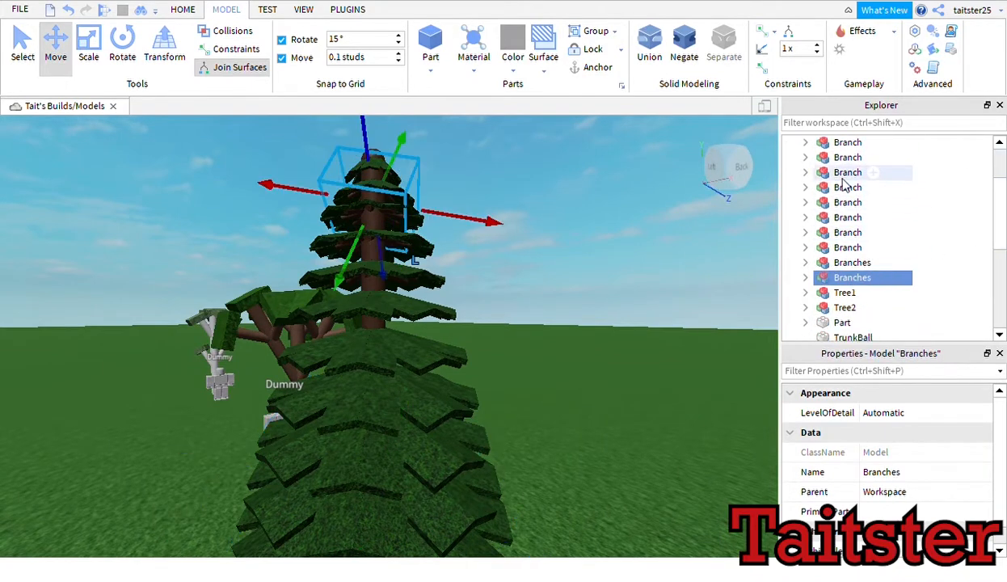
left_click(848, 172, "shift")
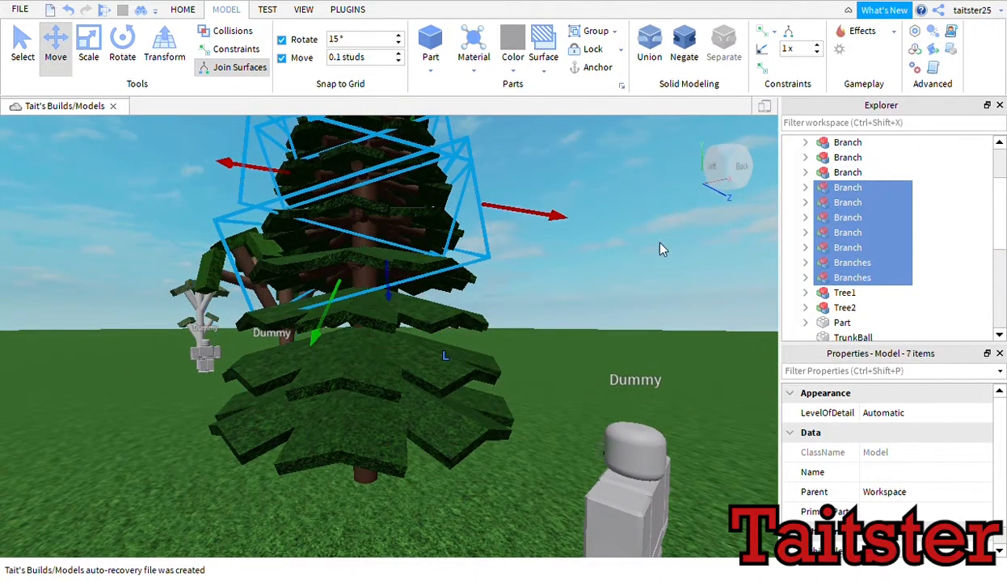
left_click(348, 9)
left_click(845, 188)
left_click(844, 202)
left_click(849, 277, "shift")
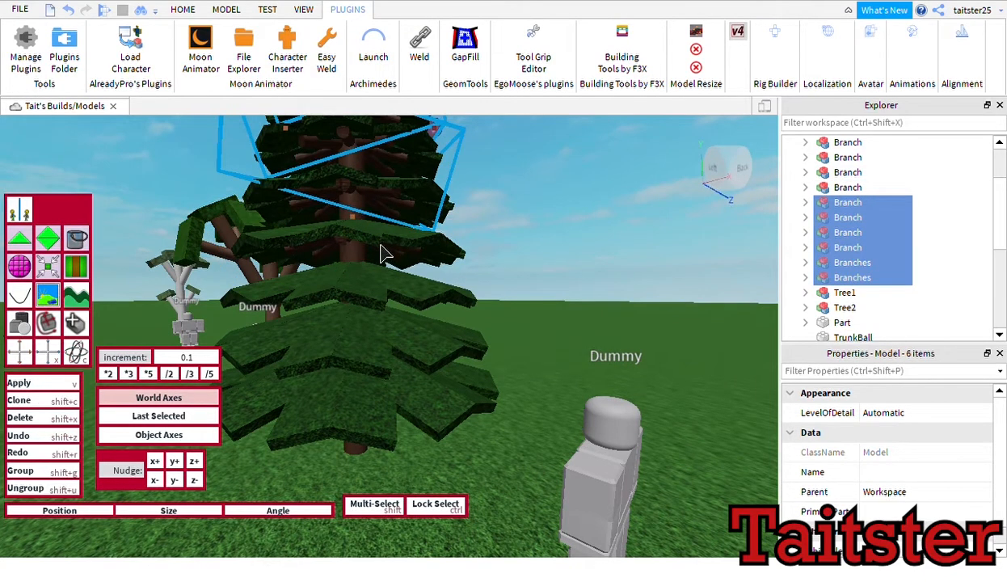
left_click_drag(380, 245, 377, 254)
Step: Add the next Branch tier below to the selection and lower all seven tiers slightly further
left_click(836, 190, "ctrl")
left_click_drag(378, 290, 378, 300)
key("shift+e")
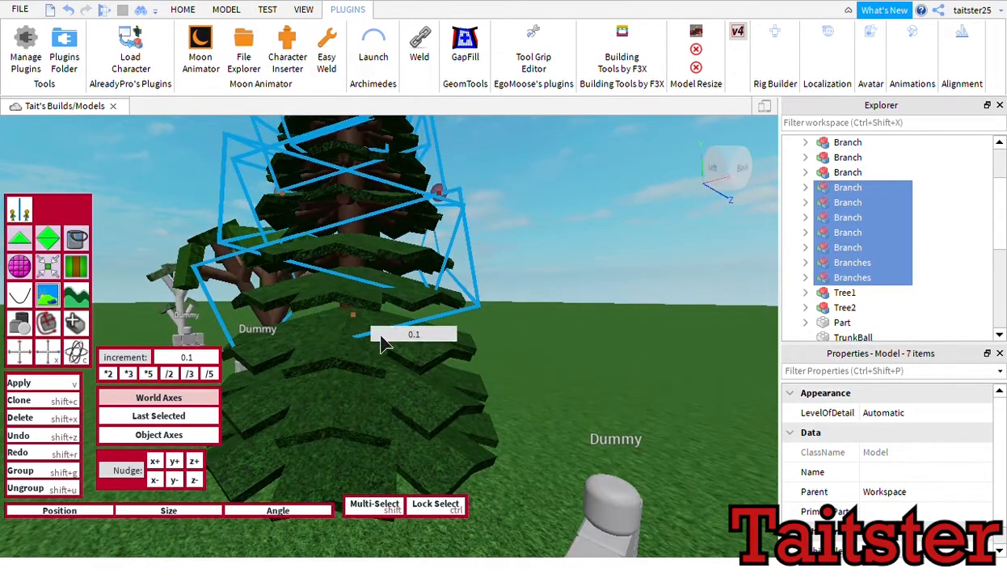
Step: Adjust the middle Branch tiers one at a time, lowering them to close the gaps along the trunk
left_click(848, 217)
left_click(848, 232)
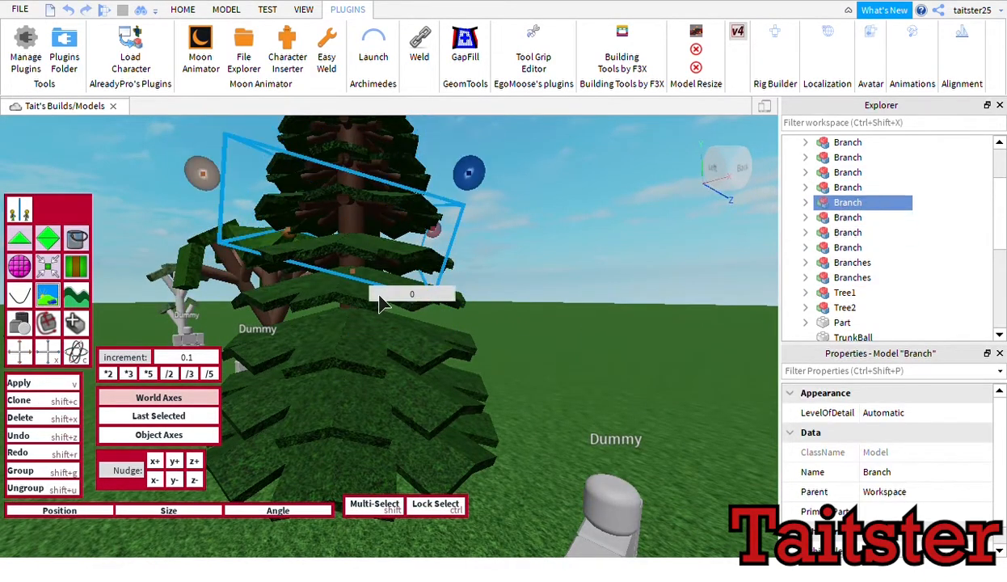
left_click(562, 254)
left_click(845, 248)
left_click(845, 186)
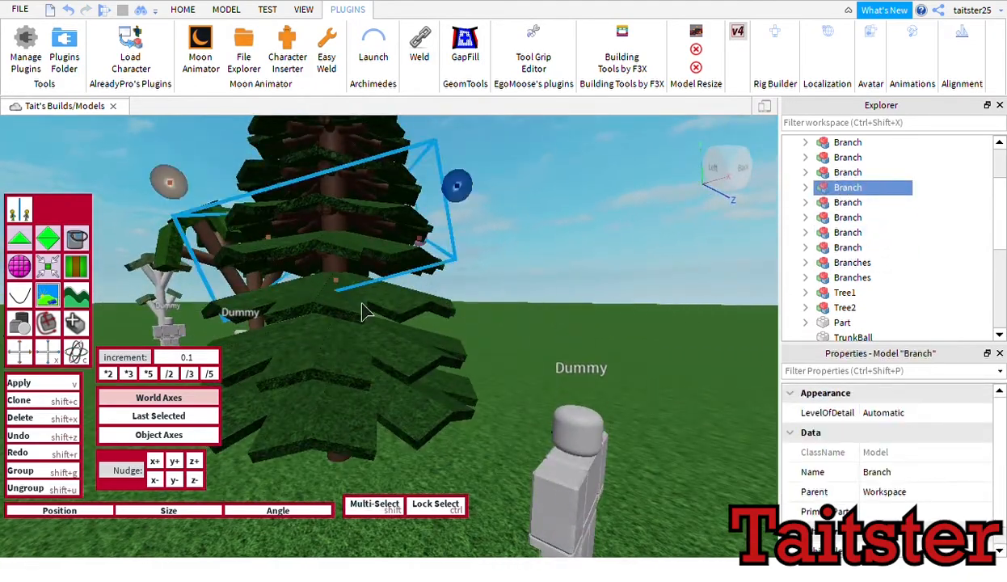
left_click(845, 172)
left_click_drag(363, 305, 362, 344)
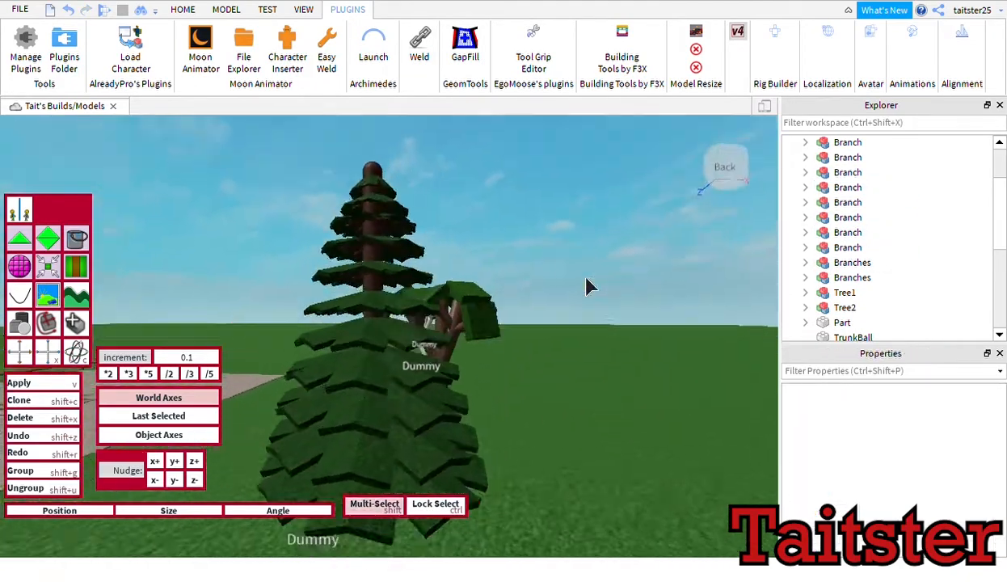
Step: Lower three of the upper Branch tiers individually, the first by 0.2 and the third by 0.5 studs
left_click(399, 257)
left_click_drag(401, 257, 392, 258)
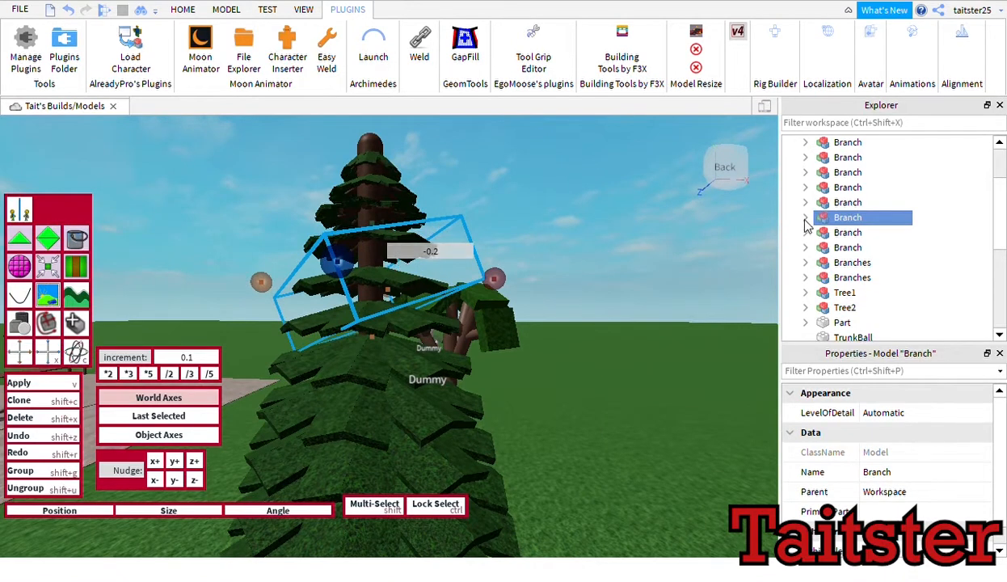
left_click(412, 220)
left_click_drag(411, 220, 401, 226)
left_click(408, 194)
left_click_drag(408, 189, 398, 196)
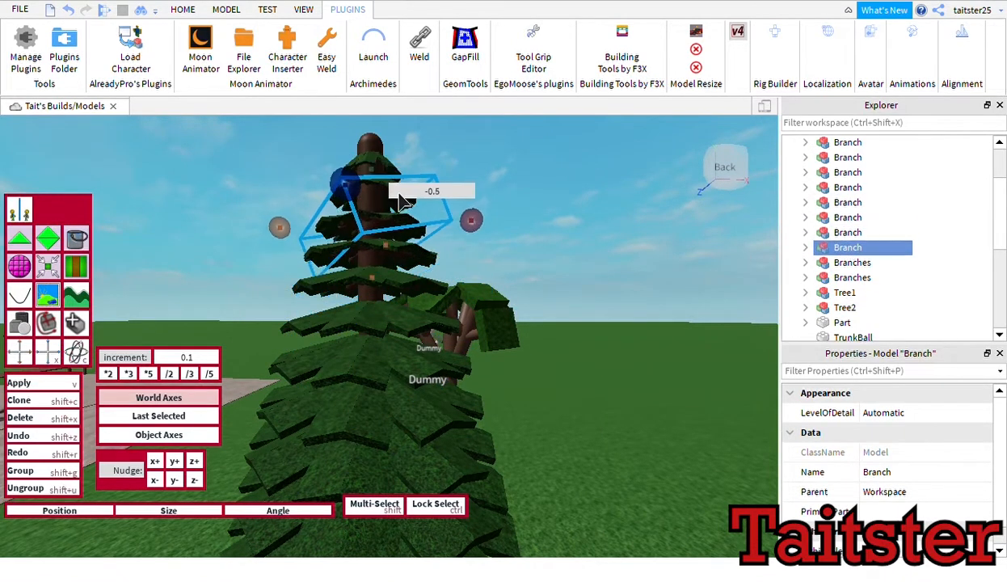
Step: Lower the topmost Branches tiers along the trunk to sit close above the tiers below
left_click(837, 264)
left_click(838, 276)
left_click_drag(405, 160, 404, 223)
left_click(852, 263)
Step: Shorten the trunk's top part with the Scale tool to suit the lowered tiers
left_click(377, 154)
left_click(227, 9)
left_click(89, 47)
scroll(980, 427, "down", 10)
scroll(536, 360, "up", 2)
key("e")
Step: Lower TrunkBall into the topmost tier with the Move tool so that it caps the tip
left_click(408, 203)
left_click(56, 47)
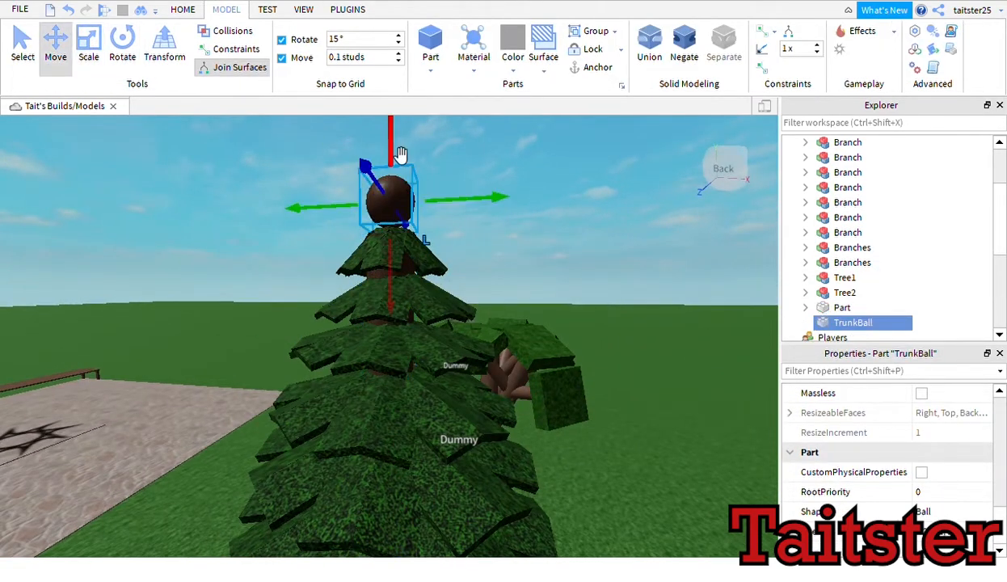
left_click_drag(400, 154, 400, 179)
scroll(477, 214, "up", 3)
right_click_drag(484, 222, 513, 292)
left_click(498, 238)
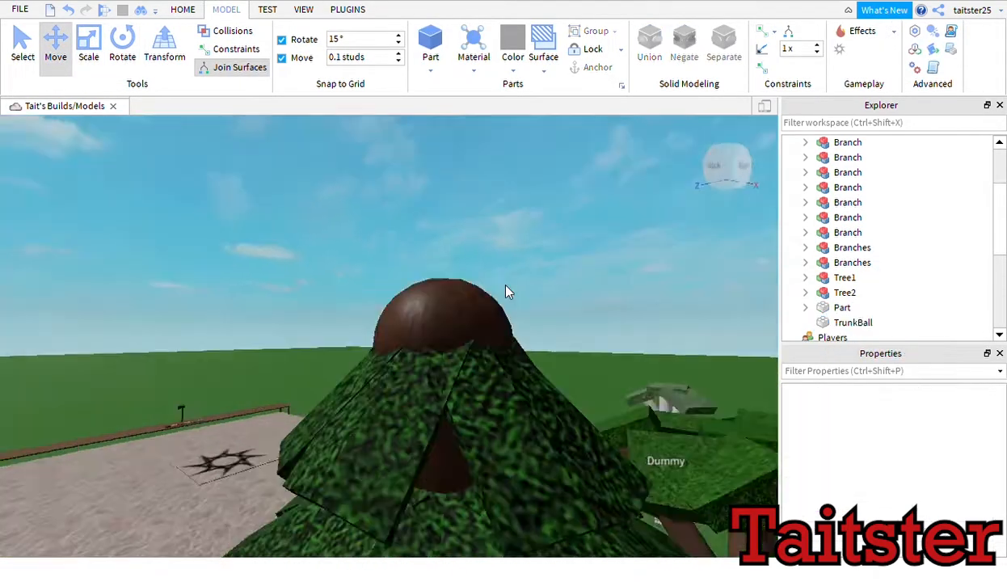
key("s")
key("q")
key("s")
key("w")
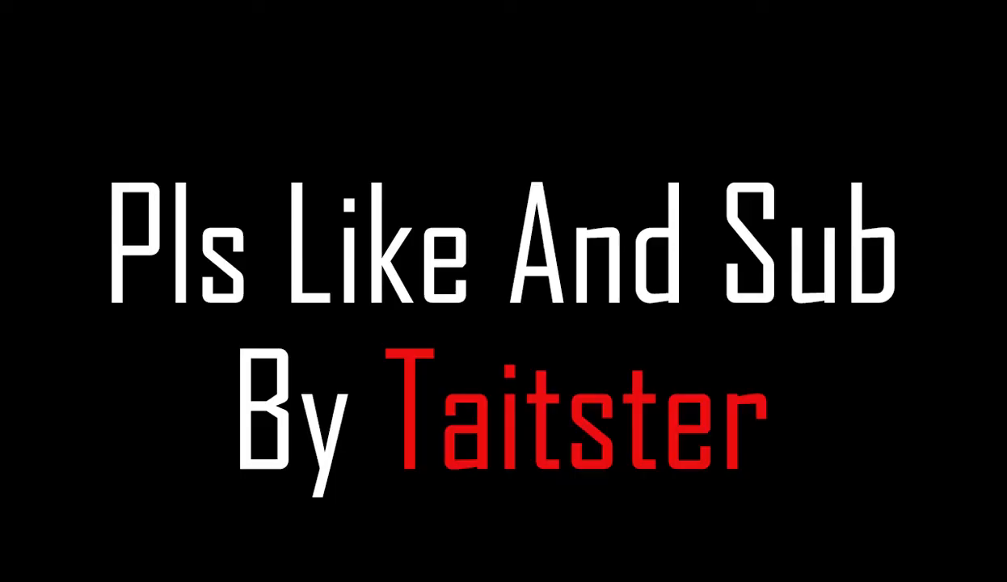